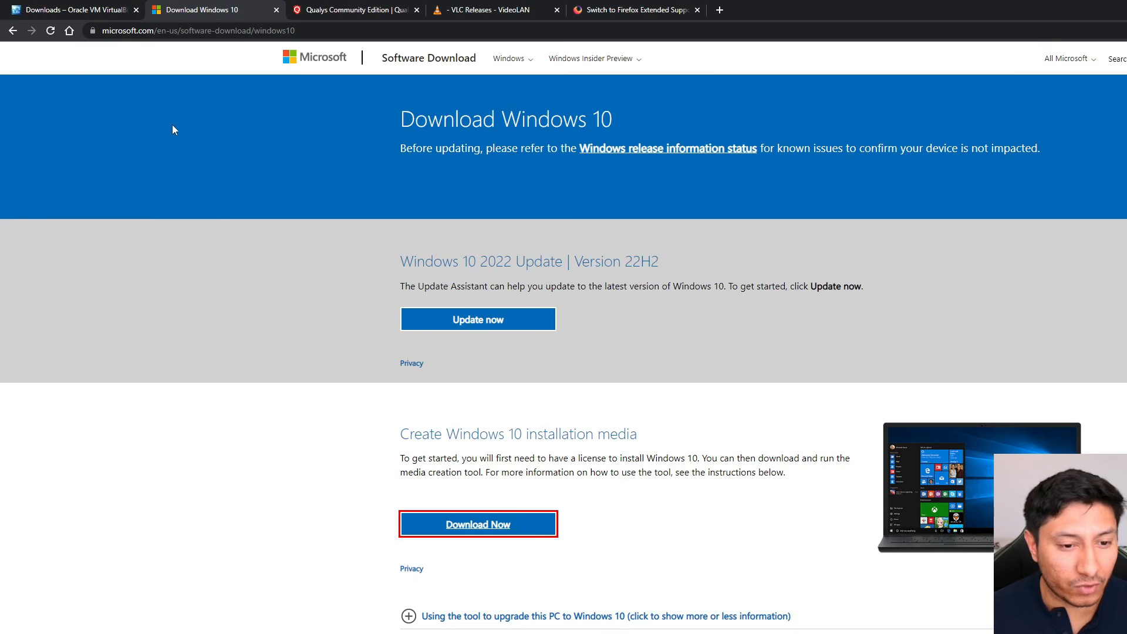
- Accept the Media Creation Tool license terms and choose to create installation media for another PC
{"action": "left_click_drag", "start_coordinate": [435, 434], "coordinate": [659, 445]}
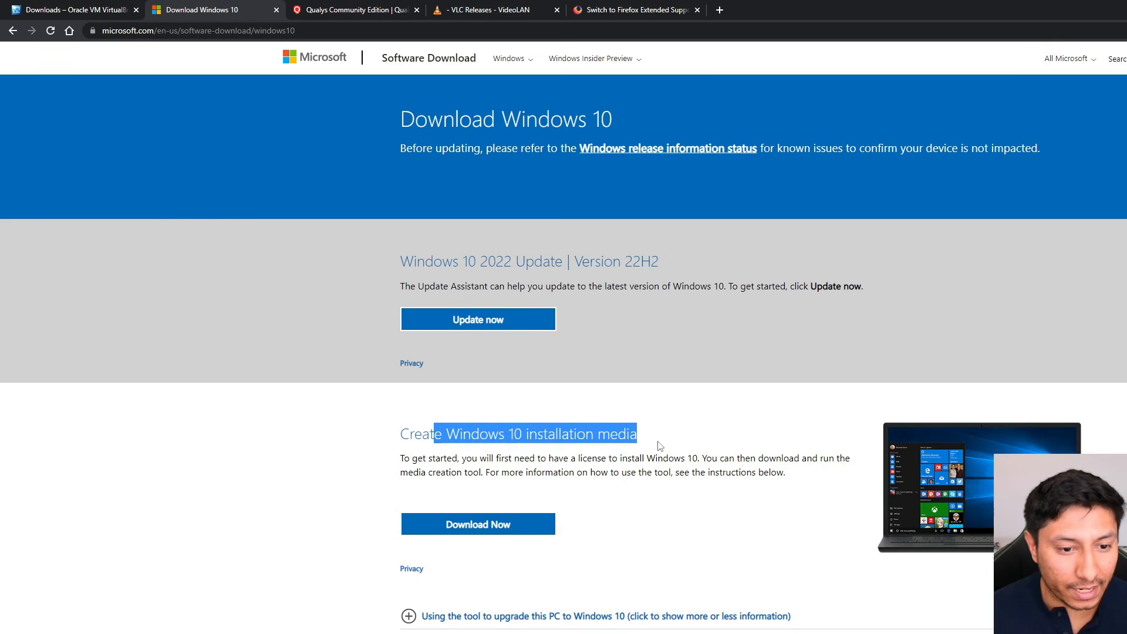
{"action": "left_click", "coordinate": [662, 446]}
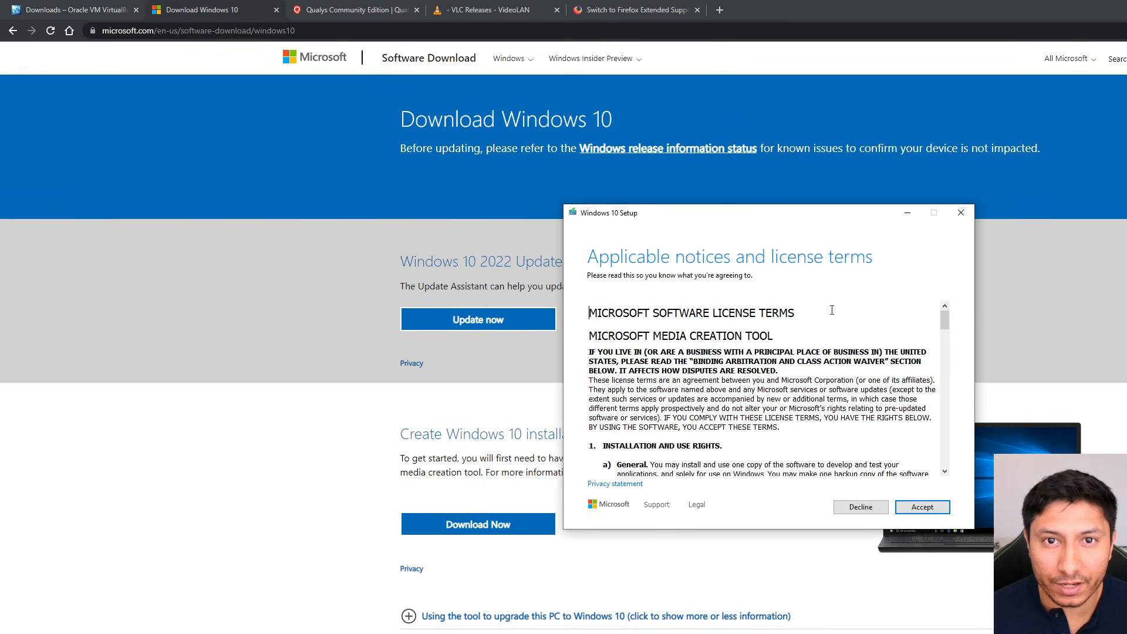
{"action": "left_click", "coordinate": [922, 506]}
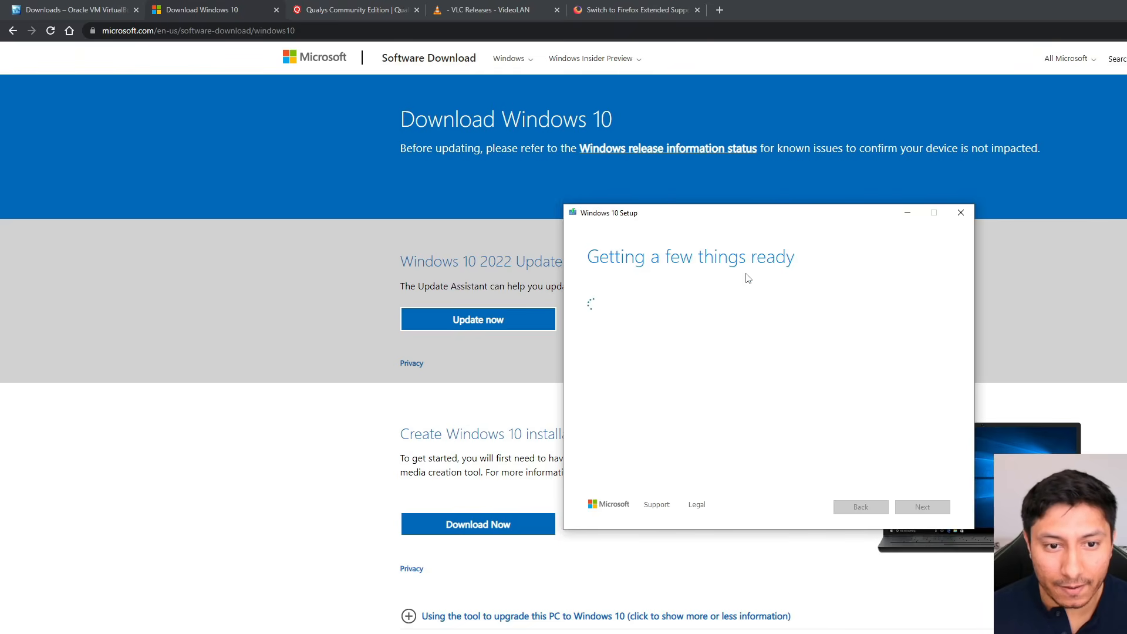
{"action": "left_click", "coordinate": [614, 317]}
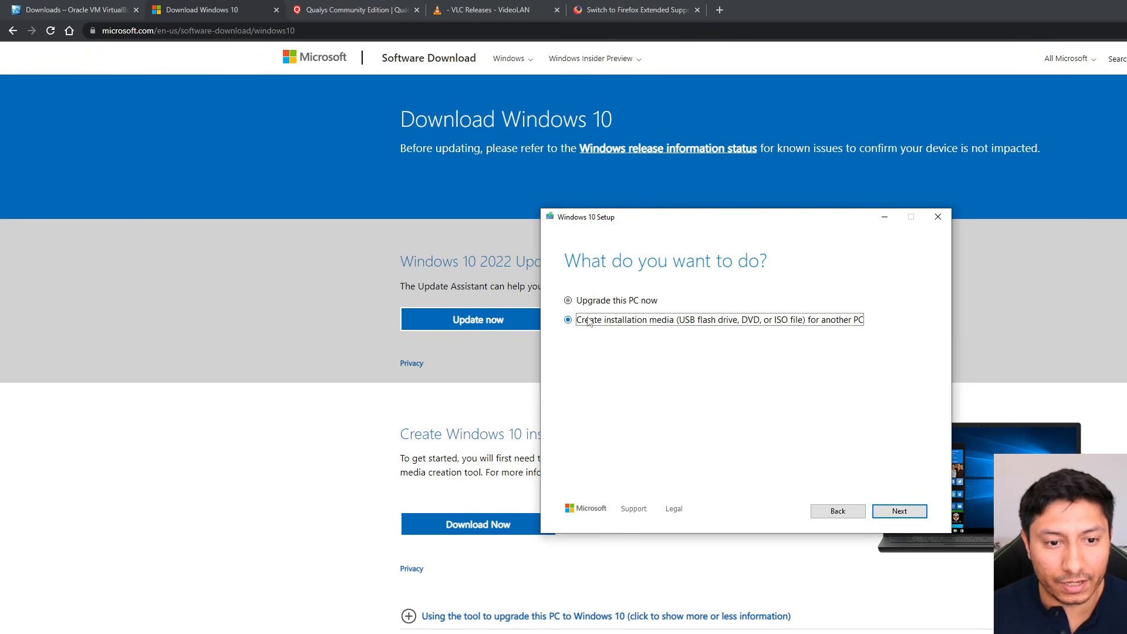
{"action": "left_click", "coordinate": [900, 512]}
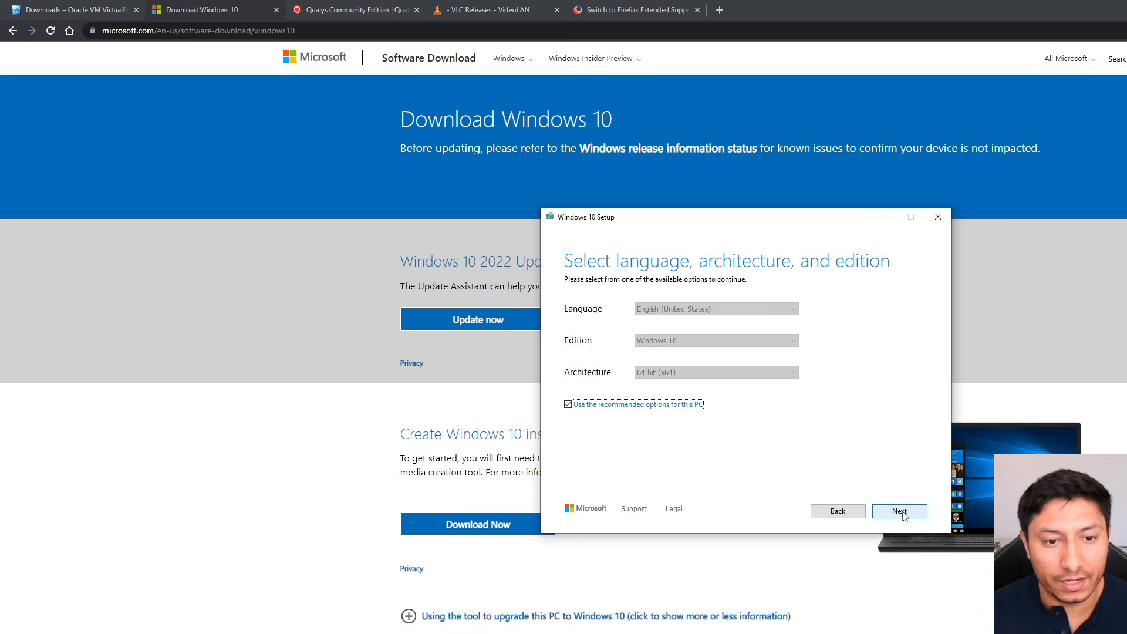
- Keep the recommended language, edition and architecture options and download Windows 10 as an ISO file
{"action": "left_click", "coordinate": [901, 511]}
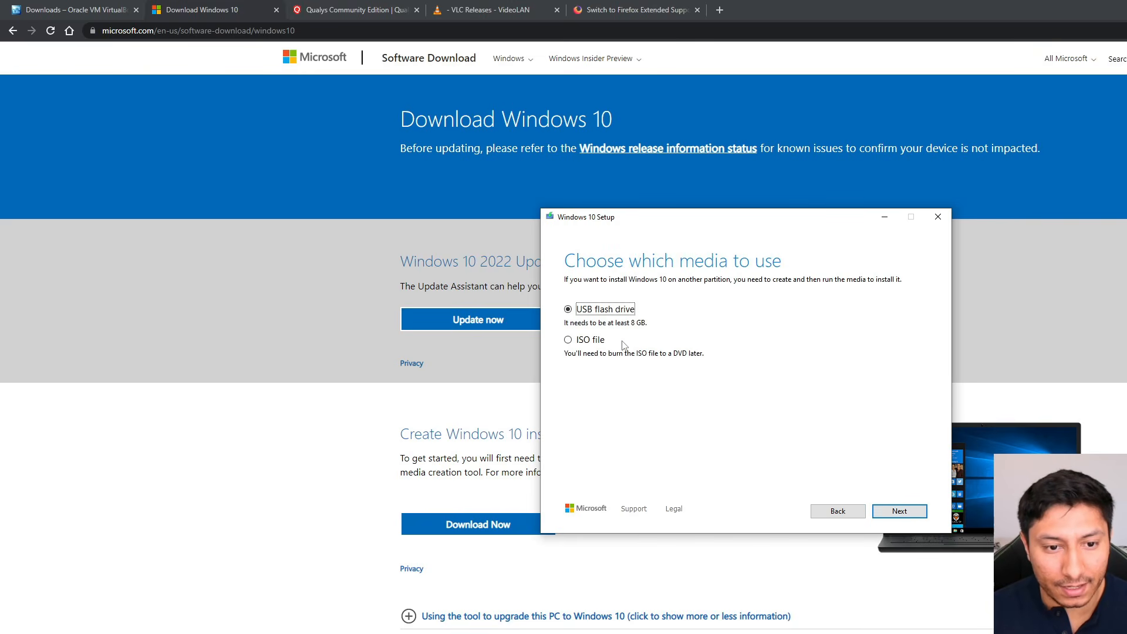
{"action": "left_click", "coordinate": [569, 342]}
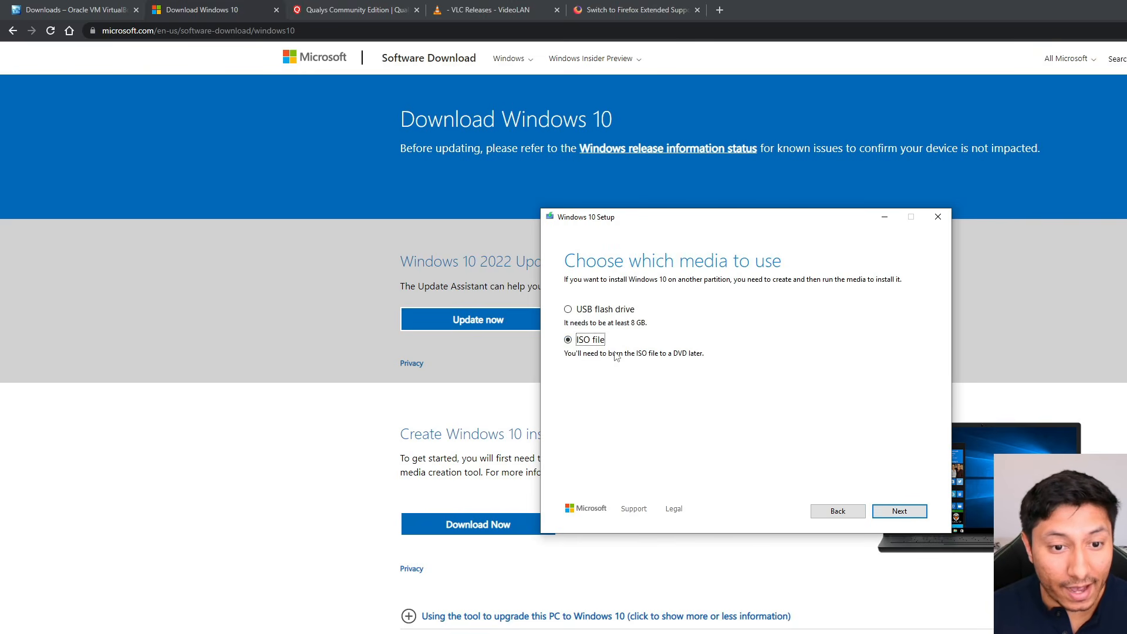
{"action": "left_click", "coordinate": [897, 508]}
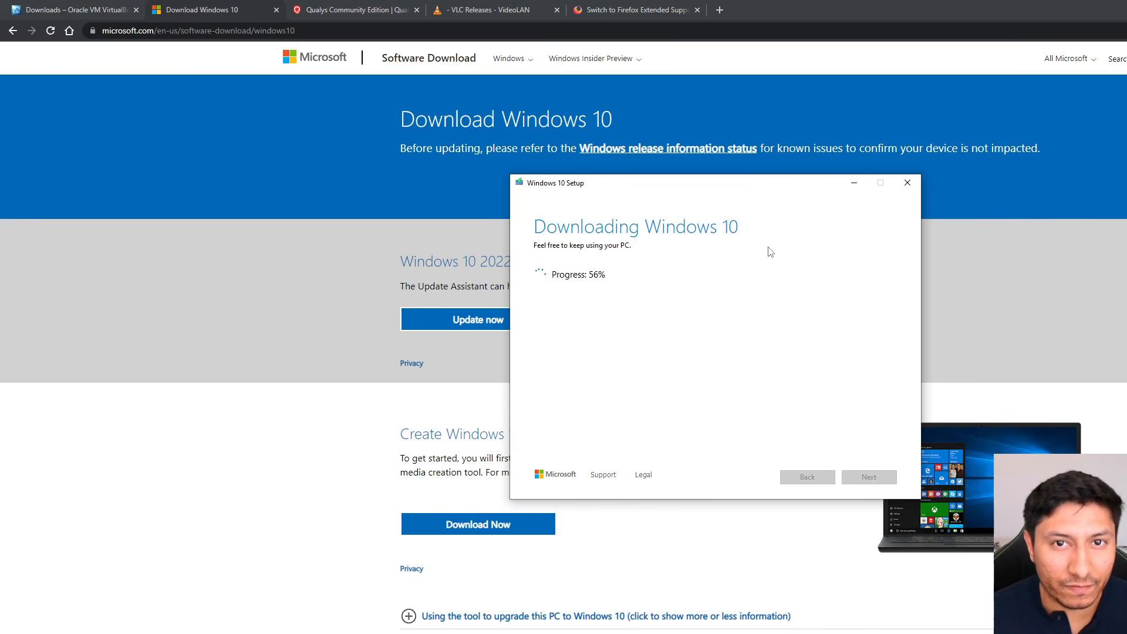
- Download the Win32 installer of VLC 1.1.1 from the VideoLAN releases list
{"action": "left_click", "coordinate": [509, 6]}
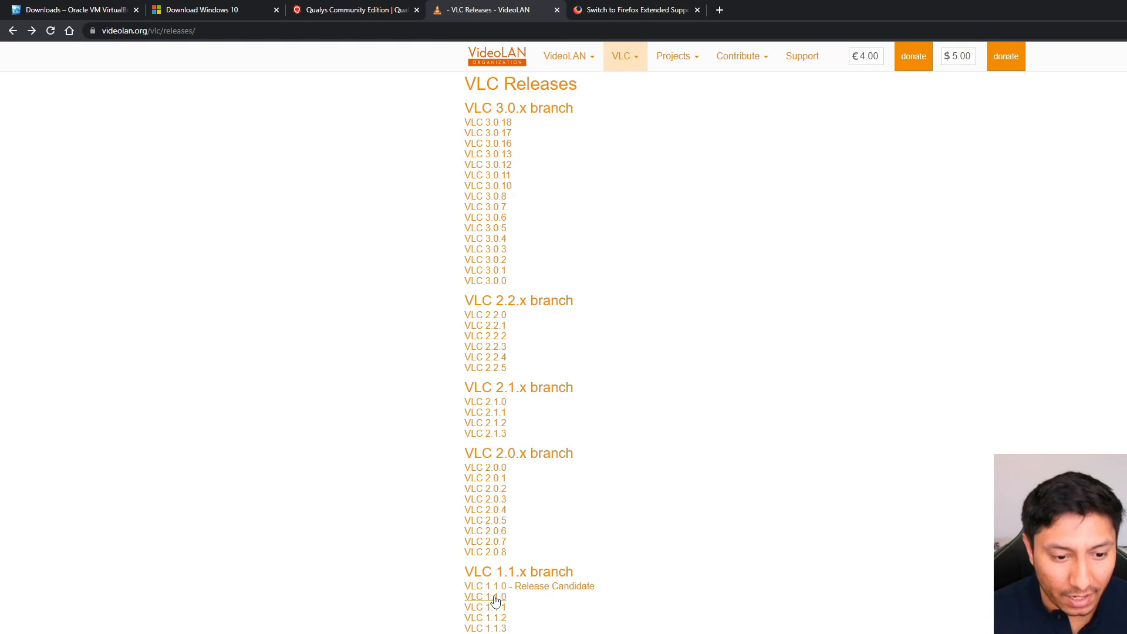
{"action": "scroll", "coordinate": [556, 564], "scroll_direction": "down", "scroll_amount": 3}
{"action": "scroll", "coordinate": [556, 563], "scroll_direction": "down", "scroll_amount": 2}
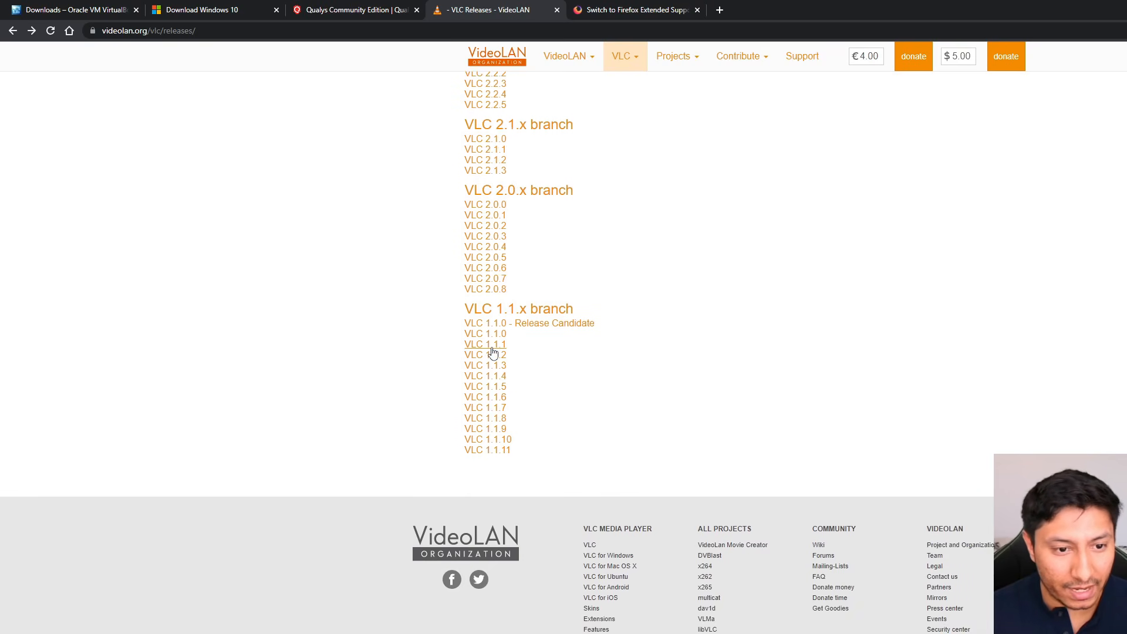
{"action": "left_click", "coordinate": [492, 348]}
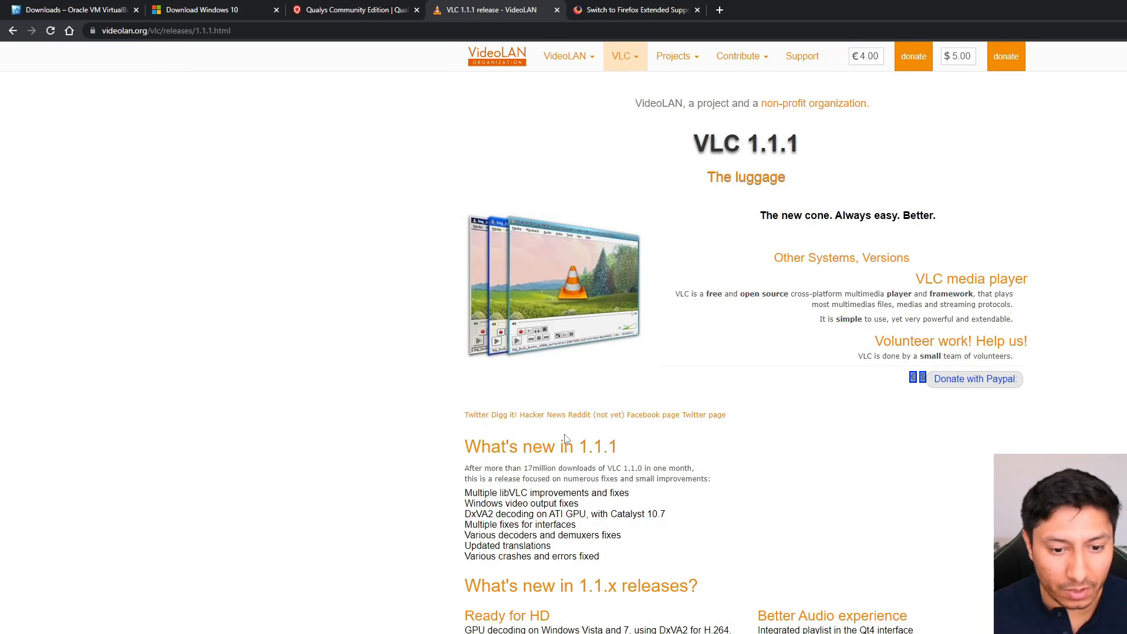
{"action": "scroll", "coordinate": [566, 439], "scroll_direction": "down", "scroll_amount": 8}
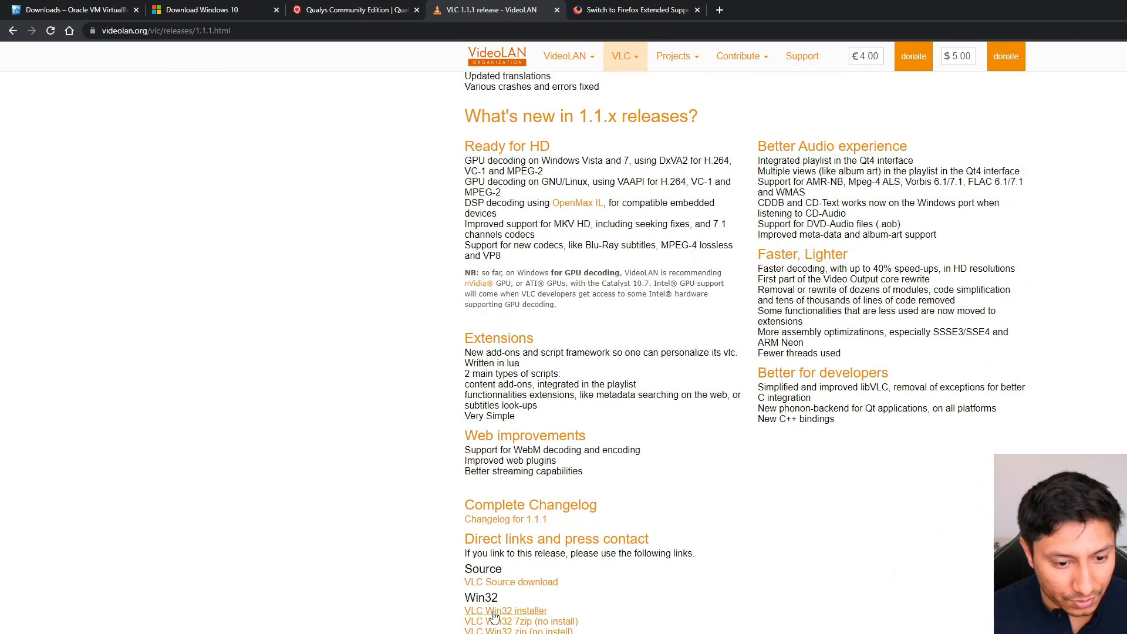
{"action": "left_click", "coordinate": [521, 613]}
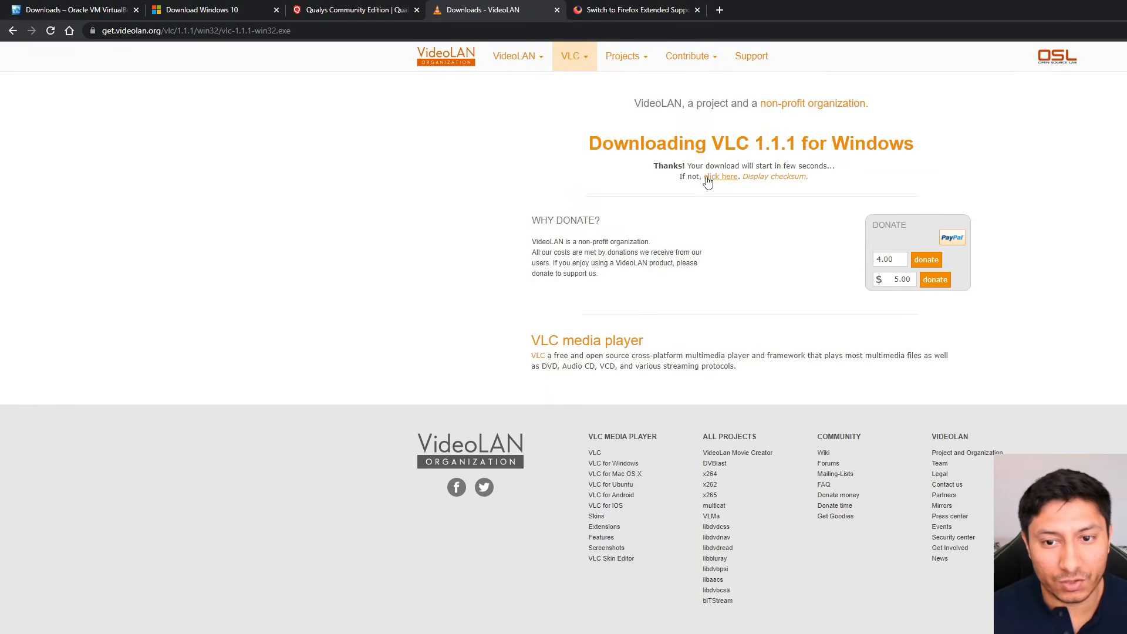
- Open Mozilla's directory of other versions and languages from the support article on installing an older Firefox
{"action": "key", "text": "ctrl+Tab"}
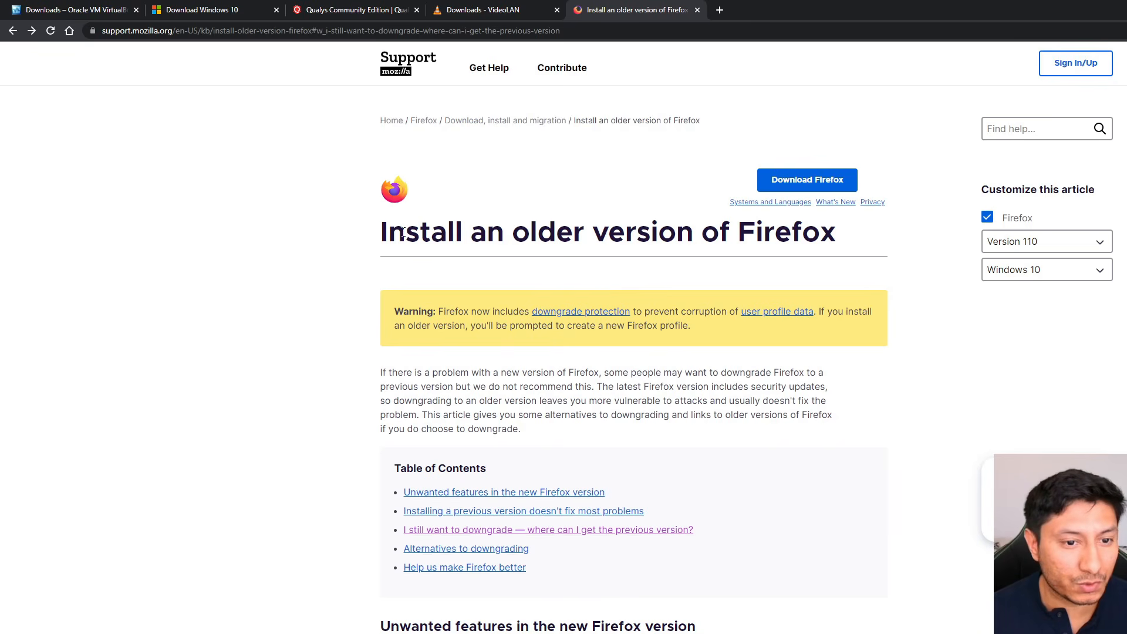
{"action": "scroll", "coordinate": [594, 359], "scroll_direction": "down", "scroll_amount": 3}
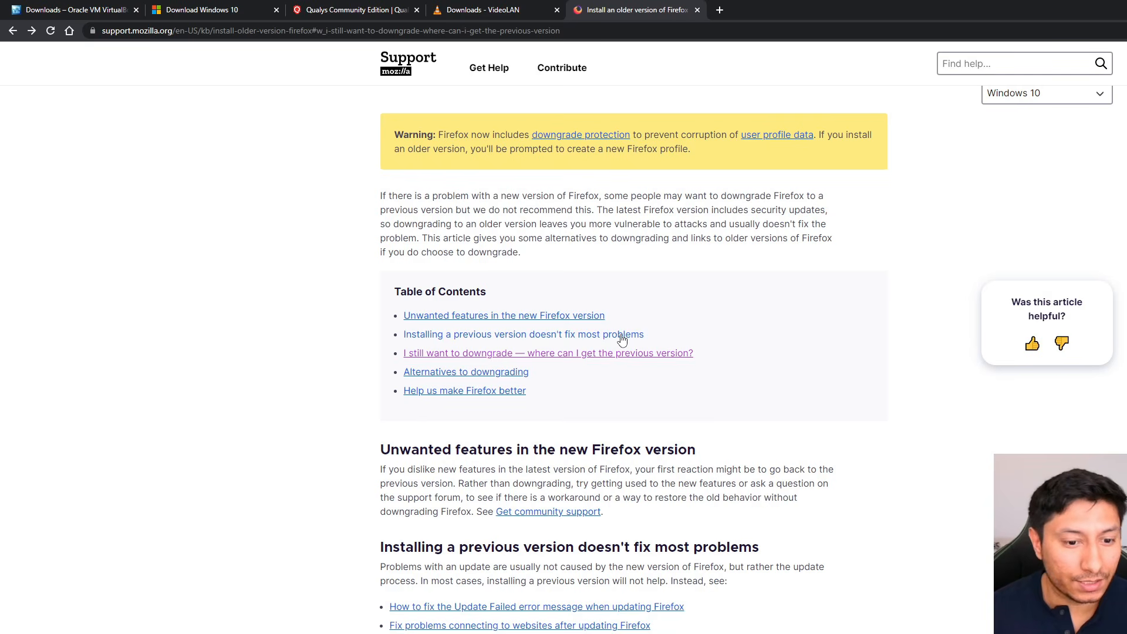
{"action": "scroll", "coordinate": [791, 345], "scroll_direction": "down", "scroll_amount": 5}
{"action": "scroll", "coordinate": [791, 345], "scroll_direction": "down", "scroll_amount": 7}
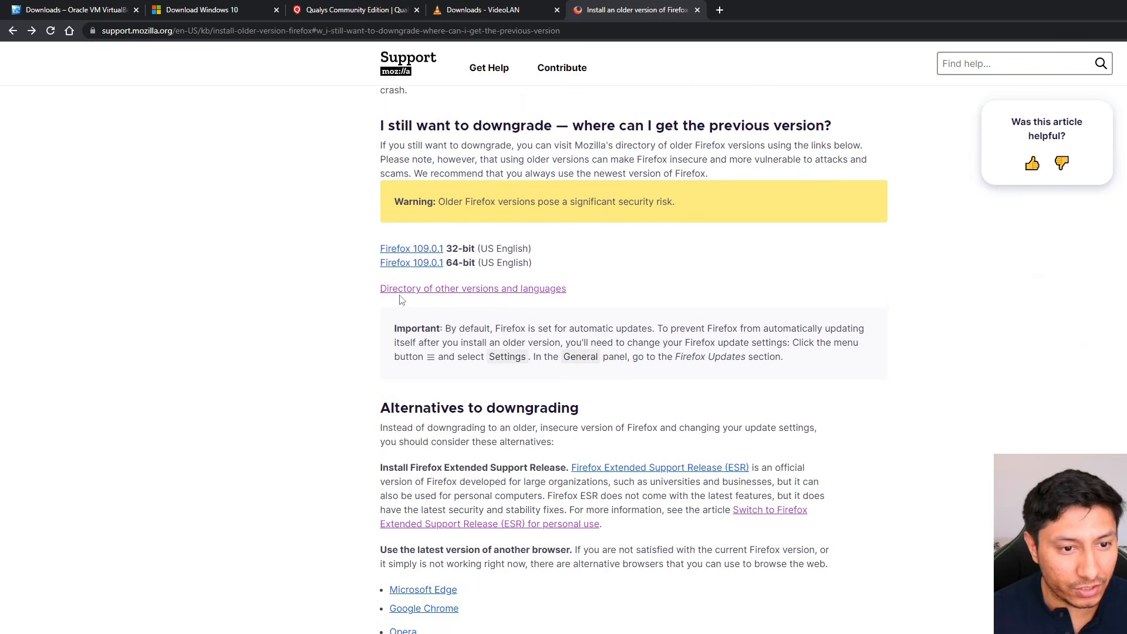
{"action": "left_click", "coordinate": [482, 292]}
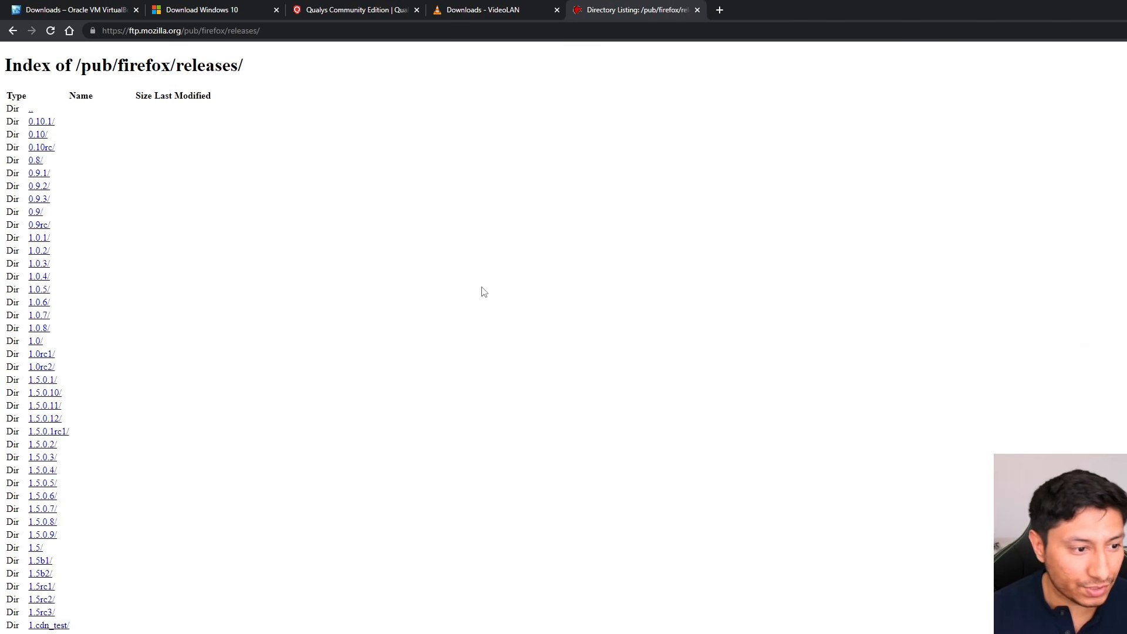
- Find the 104.0 release in the Firefox releases index and open its folder
{"action": "scroll", "coordinate": [256, 276], "scroll_direction": "down", "scroll_amount": 10}
{"action": "scroll", "coordinate": [271, 431], "scroll_direction": "down", "scroll_amount": 20}
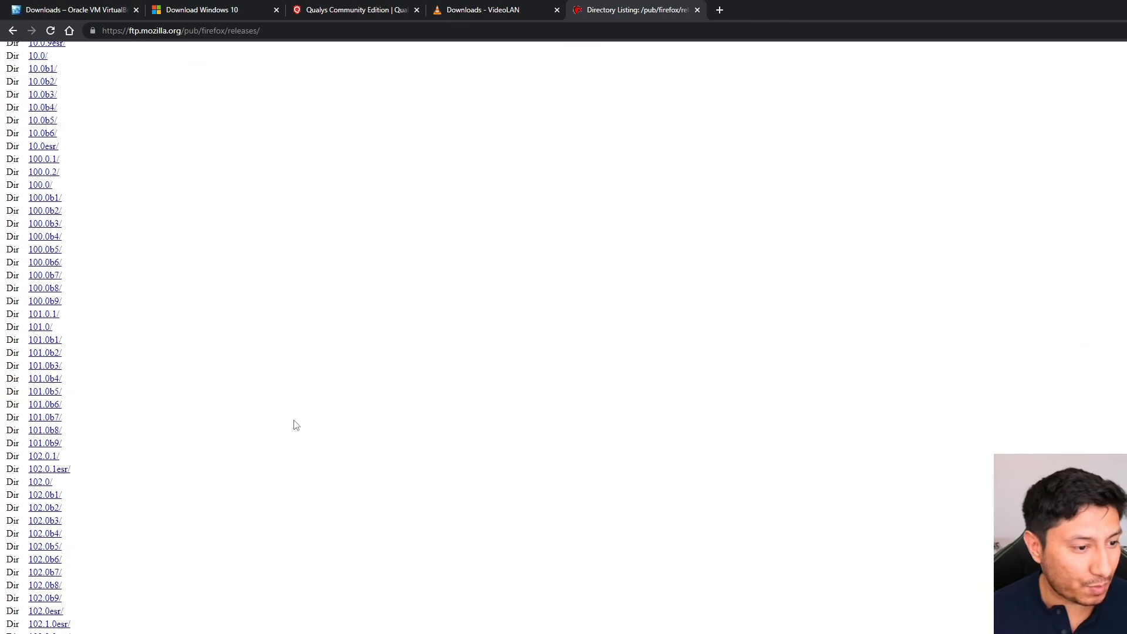
{"action": "scroll", "coordinate": [129, 429], "scroll_direction": "up", "scroll_amount": 2}
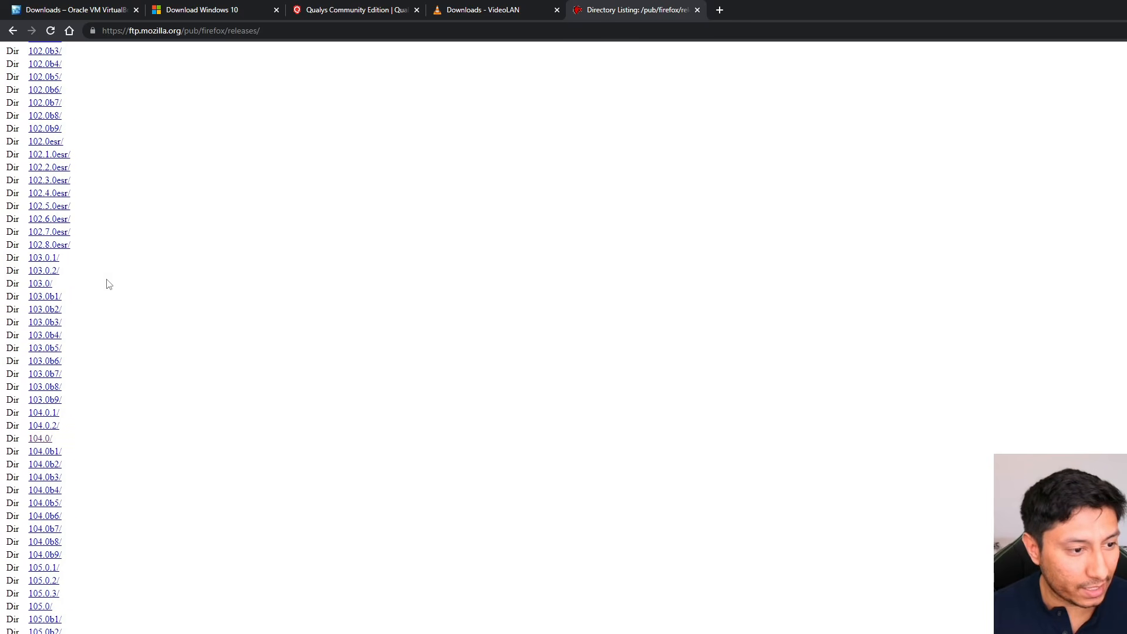
{"action": "scroll", "coordinate": [99, 517], "scroll_direction": "down", "scroll_amount": 4}
{"action": "scroll", "coordinate": [125, 486], "scroll_direction": "down", "scroll_amount": 7}
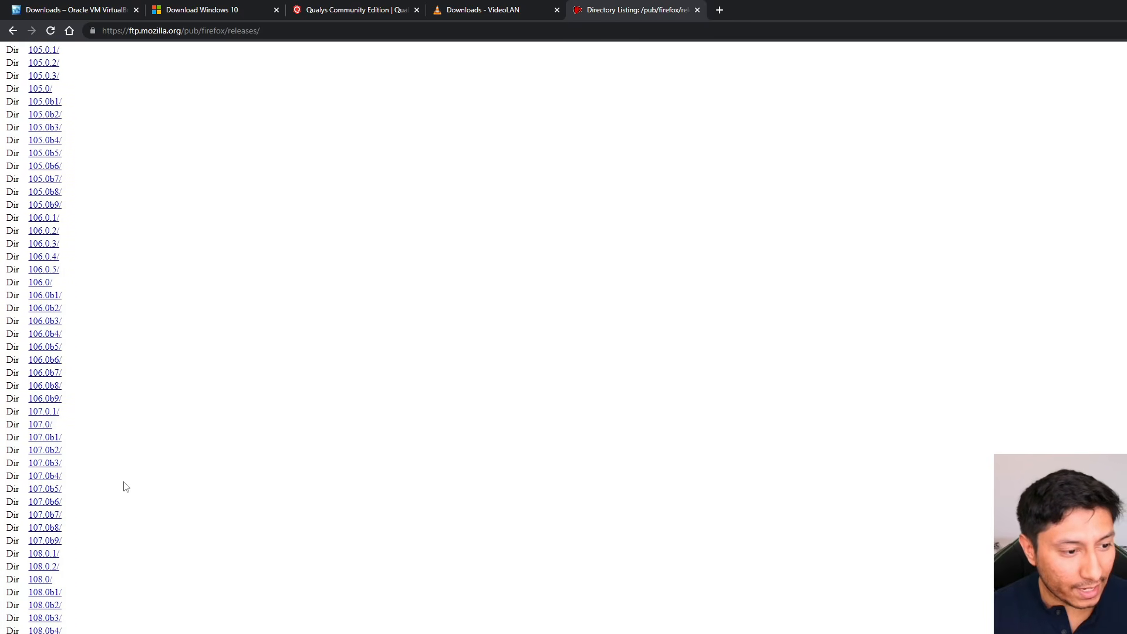
{"action": "scroll", "coordinate": [126, 486], "scroll_direction": "up", "scroll_amount": 5}
{"action": "scroll", "coordinate": [125, 486], "scroll_direction": "up", "scroll_amount": 6}
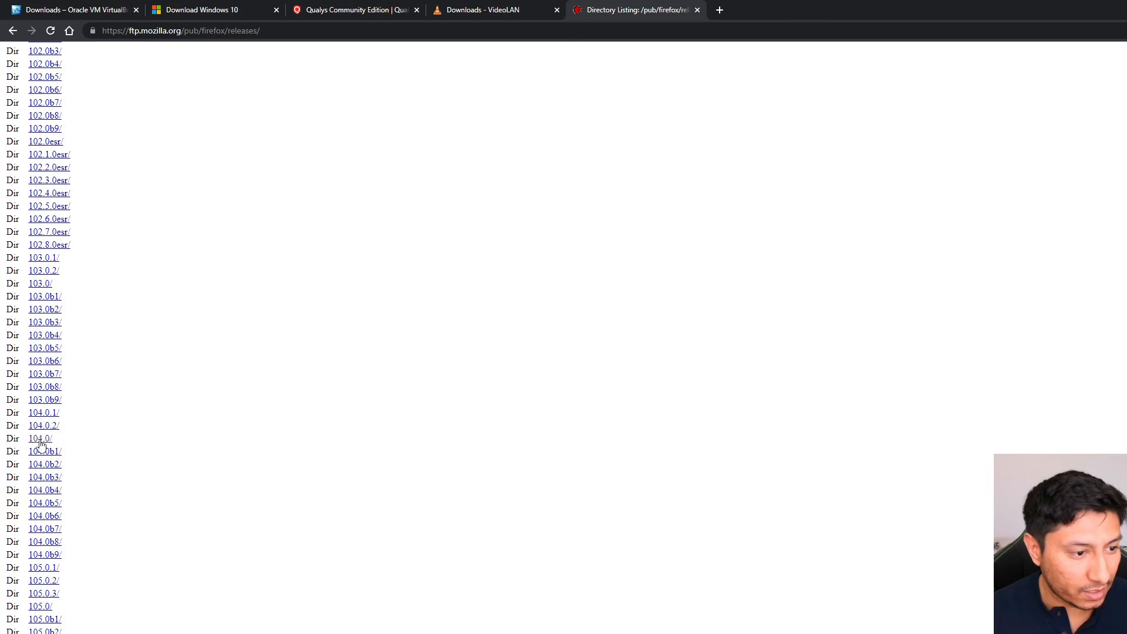
{"action": "left_click", "coordinate": [39, 441]}
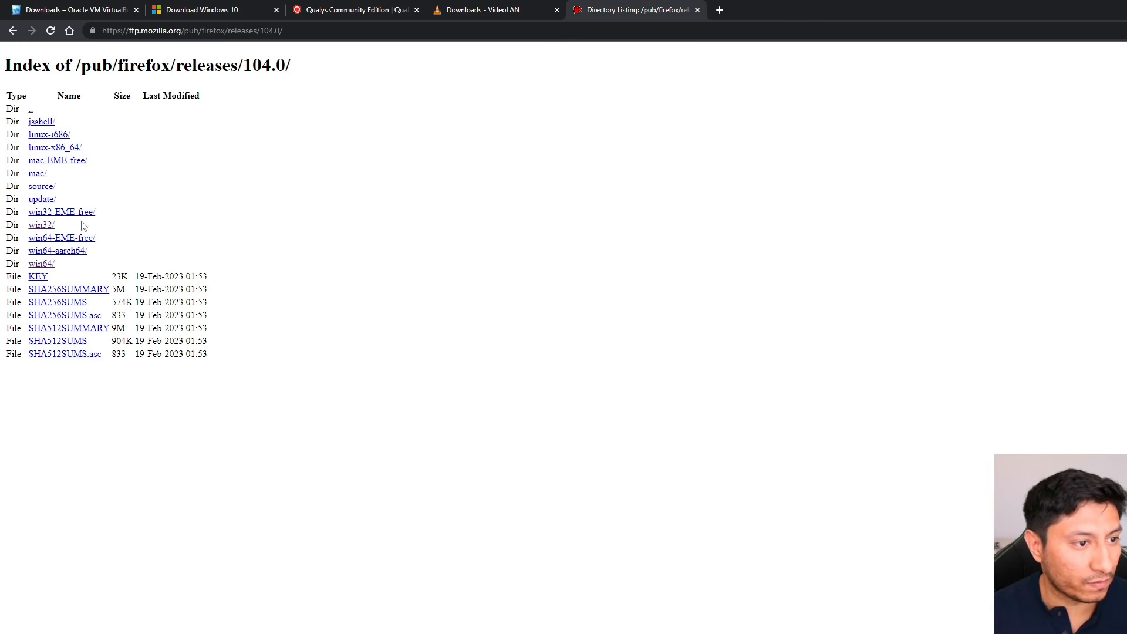
- Open the en-US folder of the win32 builds for Firefox 104.0
{"action": "left_click", "coordinate": [35, 229]}
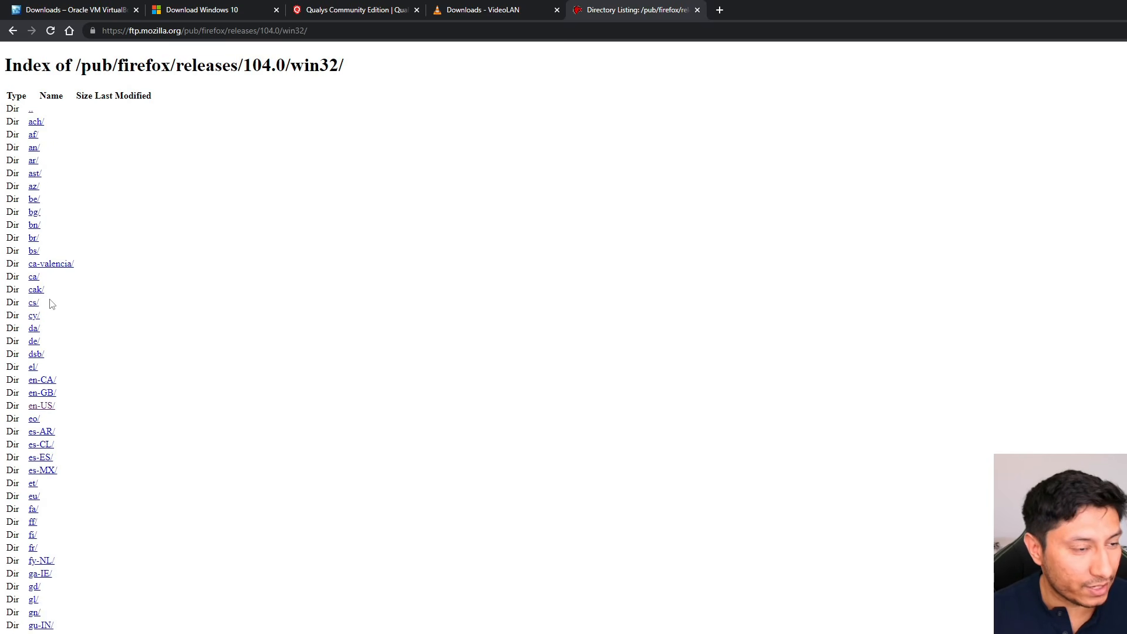
{"action": "scroll", "coordinate": [54, 393], "scroll_direction": "down", "scroll_amount": 2}
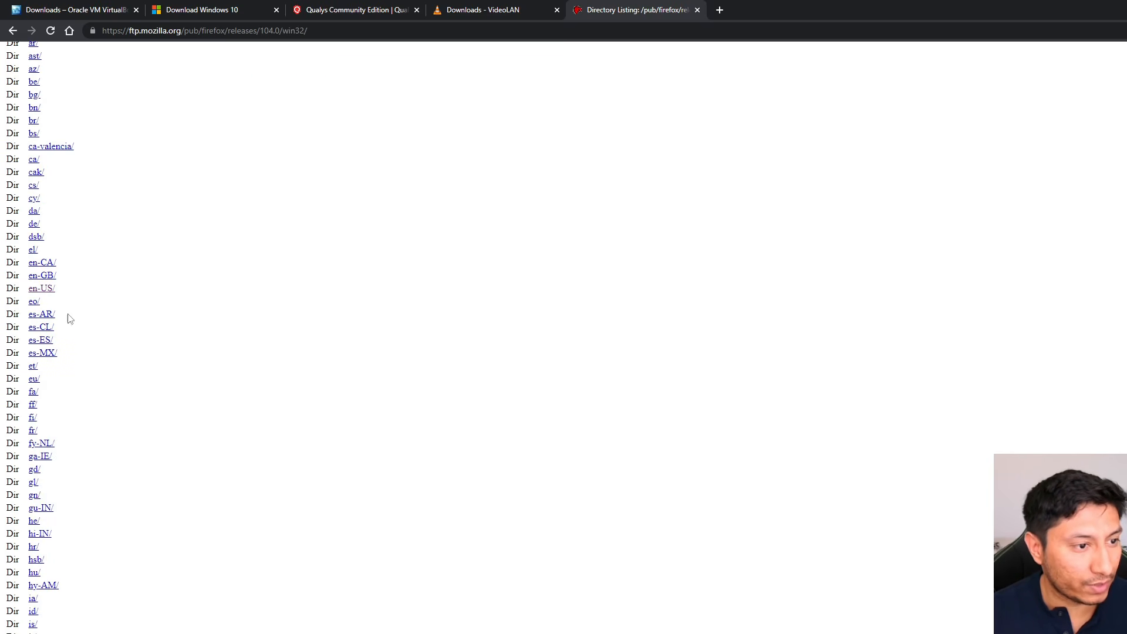
{"action": "left_click", "coordinate": [43, 289]}
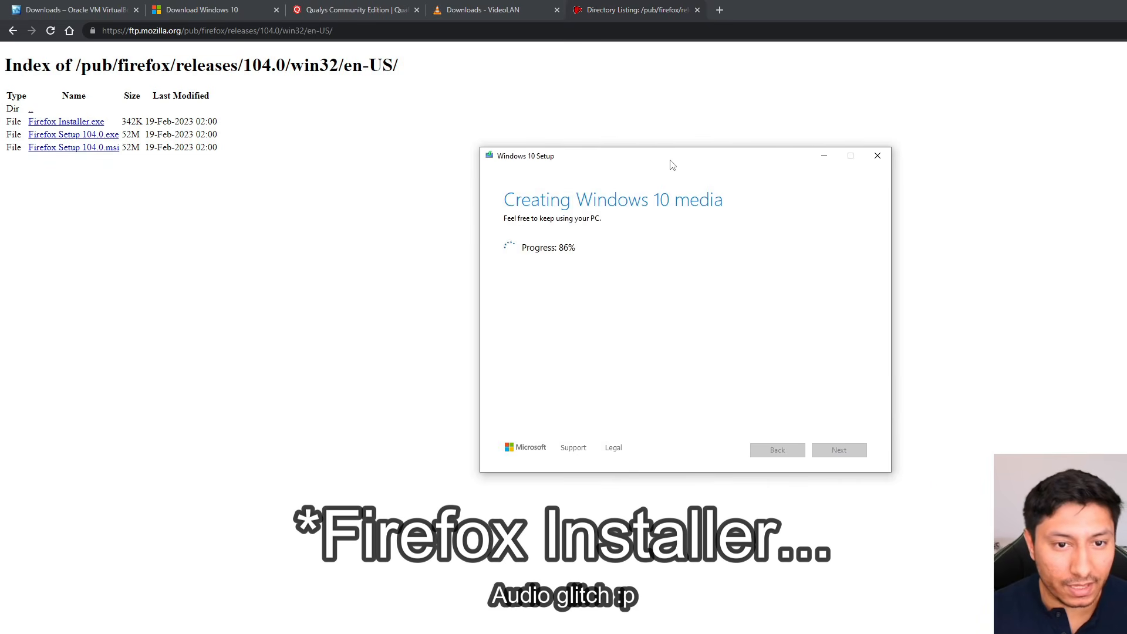
{"action": "left_click_drag", "start_coordinate": [670, 160], "coordinate": [621, 165]}
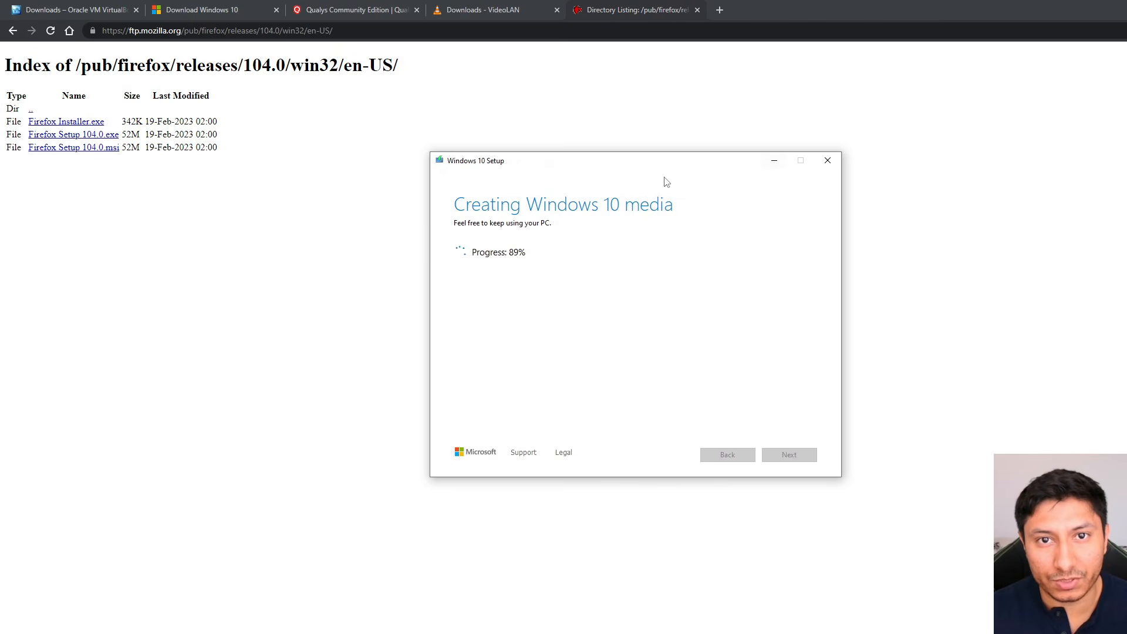
- Submit the filled-in sign-up form for Qualys Community Edition
{"action": "left_click", "coordinate": [353, 12]}
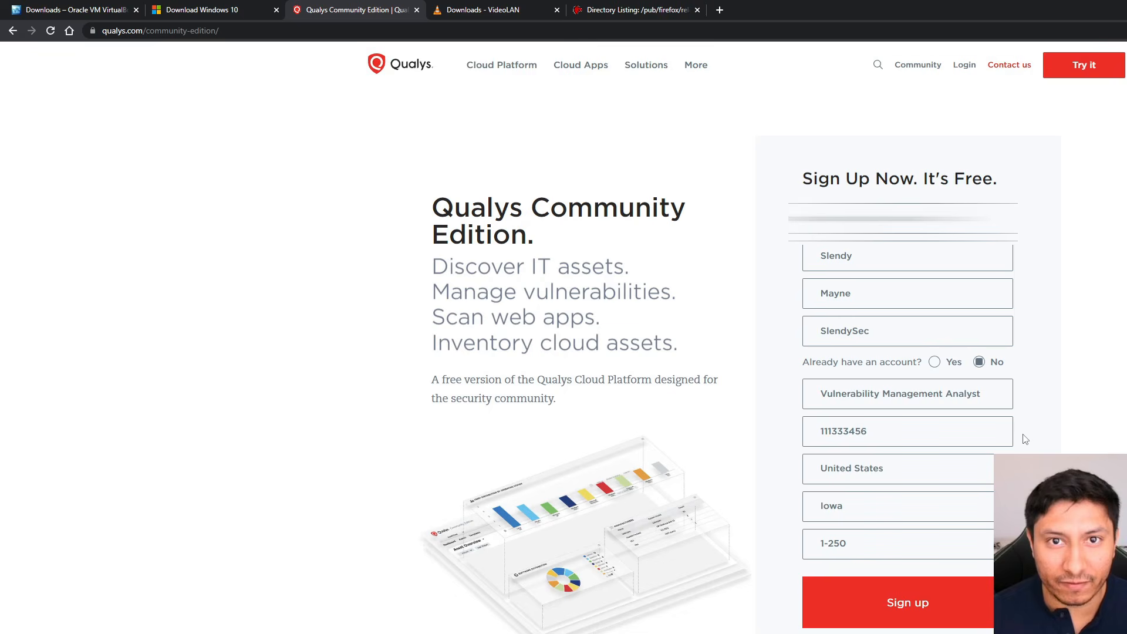
{"action": "left_click", "coordinate": [926, 599]}
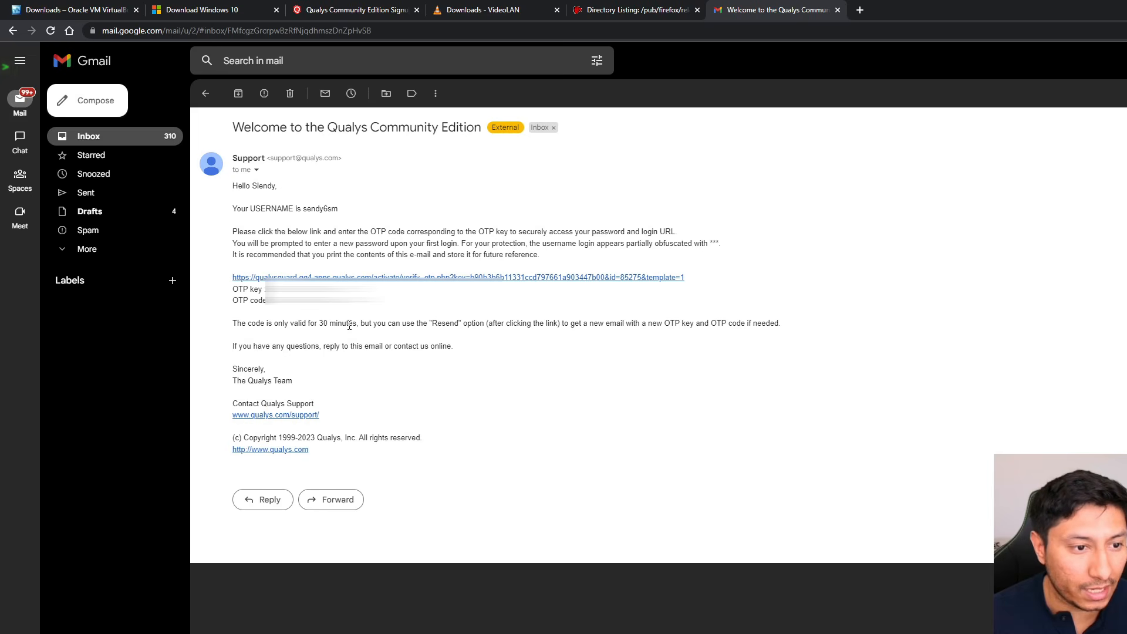
- Activate the Qualys account through the welcome e-mail's link, follow the login URL and complete the first-login registration
{"action": "left_click", "coordinate": [428, 277]}
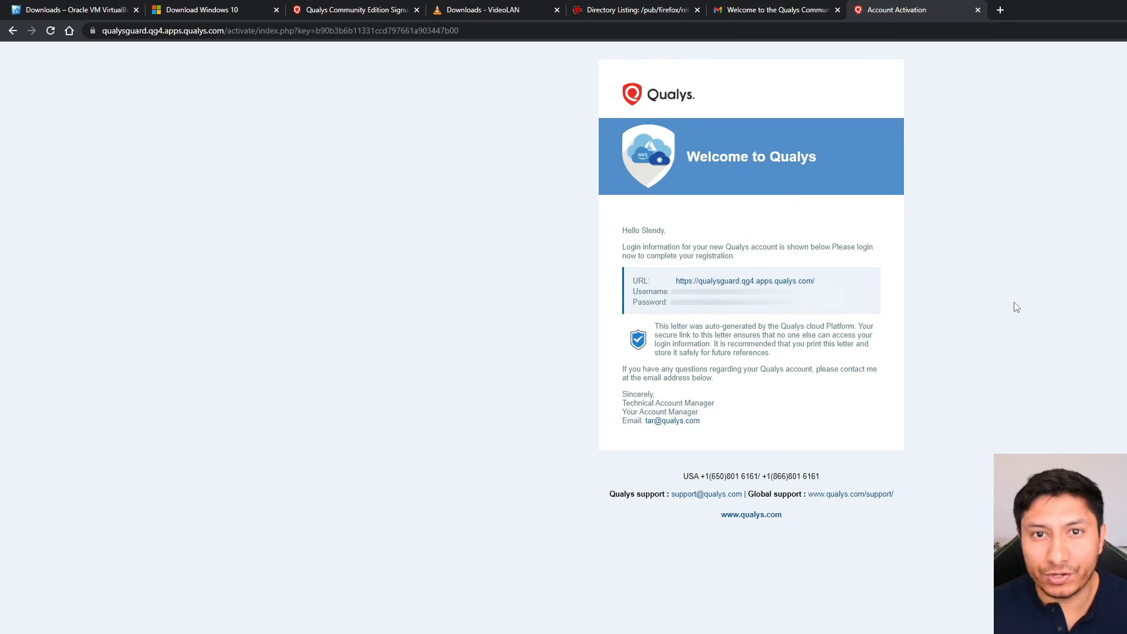
{"action": "left_click", "coordinate": [796, 281]}
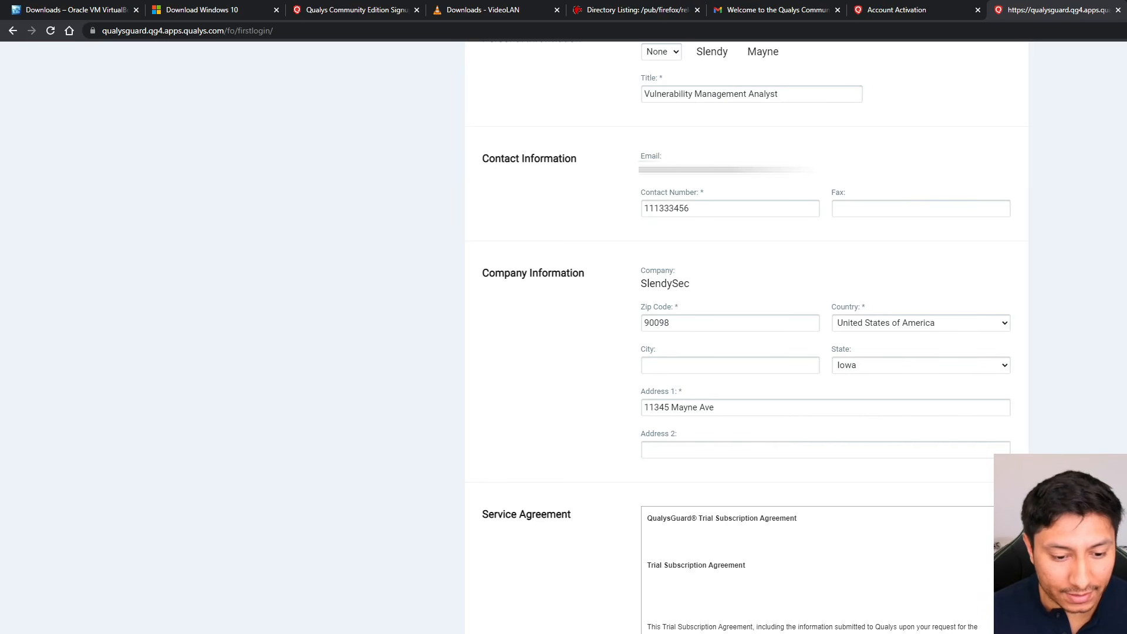
{"action": "key", "text": "Return"}
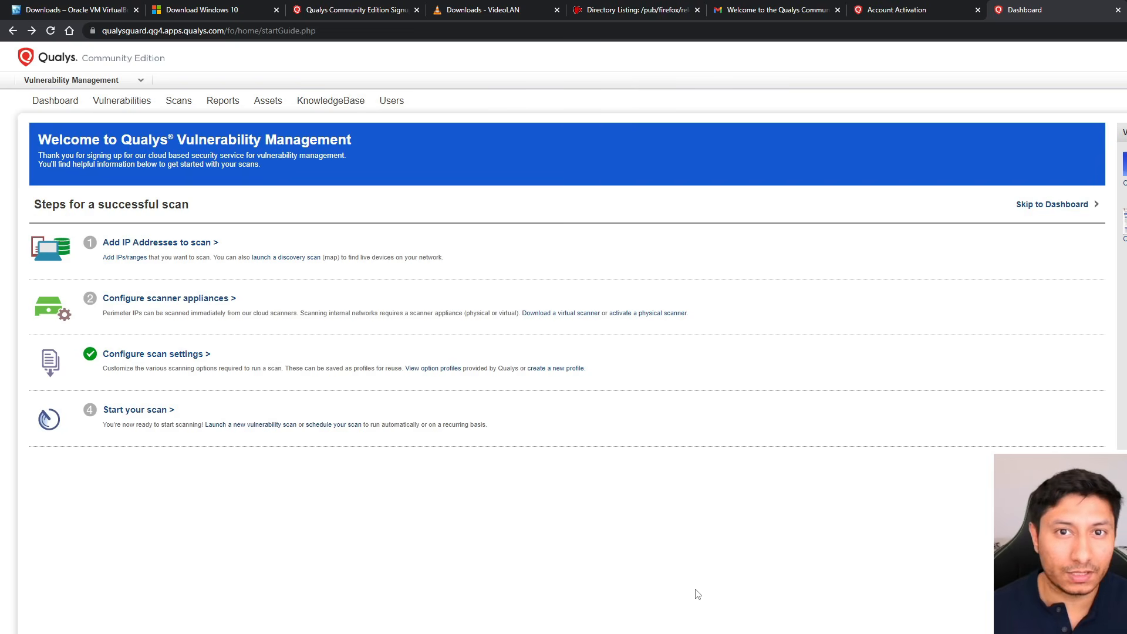
- Set up a new virtual scanner named SlendysVA through the guided wizard and download its image for VMware ESXi, vCenter Server (standard)
{"action": "left_click", "coordinate": [557, 315]}
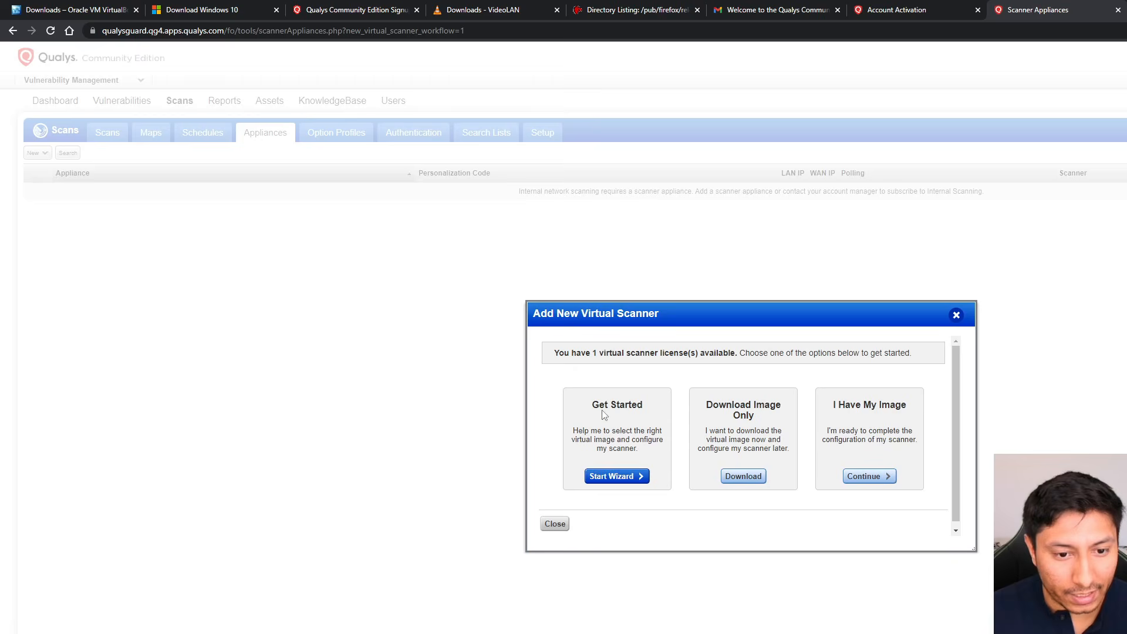
{"action": "left_click", "coordinate": [615, 476]}
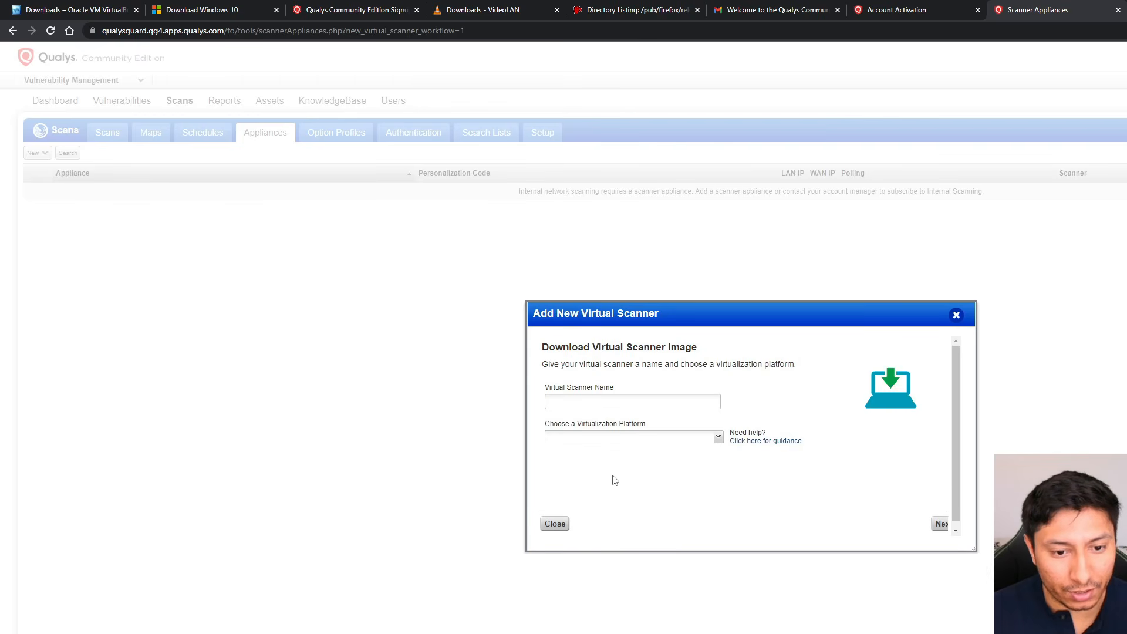
{"action": "left_click", "coordinate": [614, 405]}
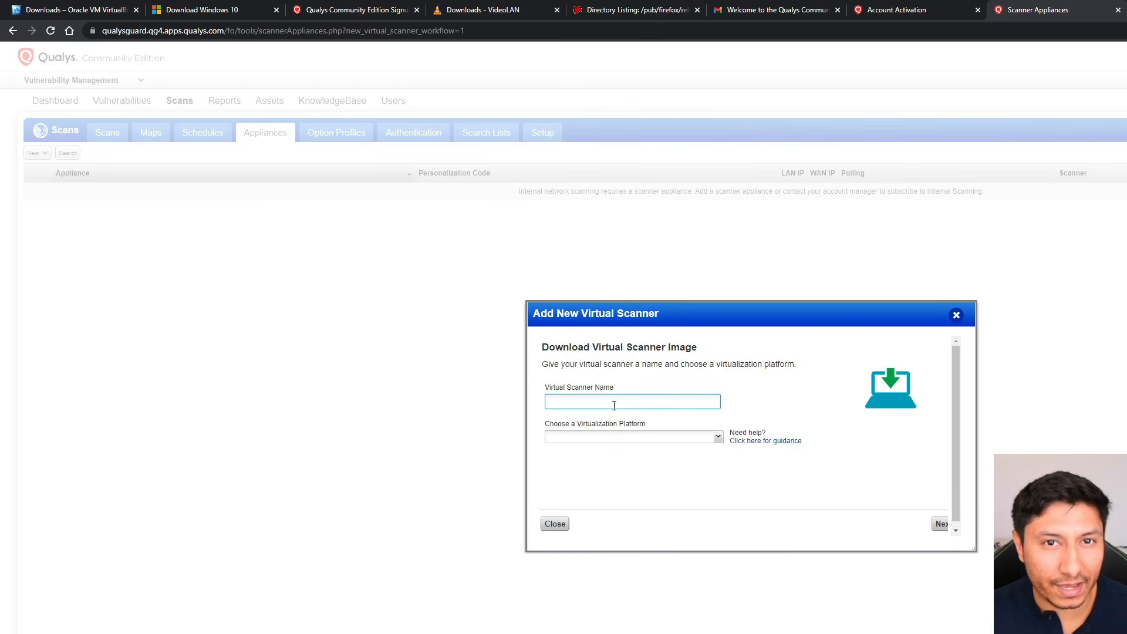
{"action": "type", "text": "Slendys"}
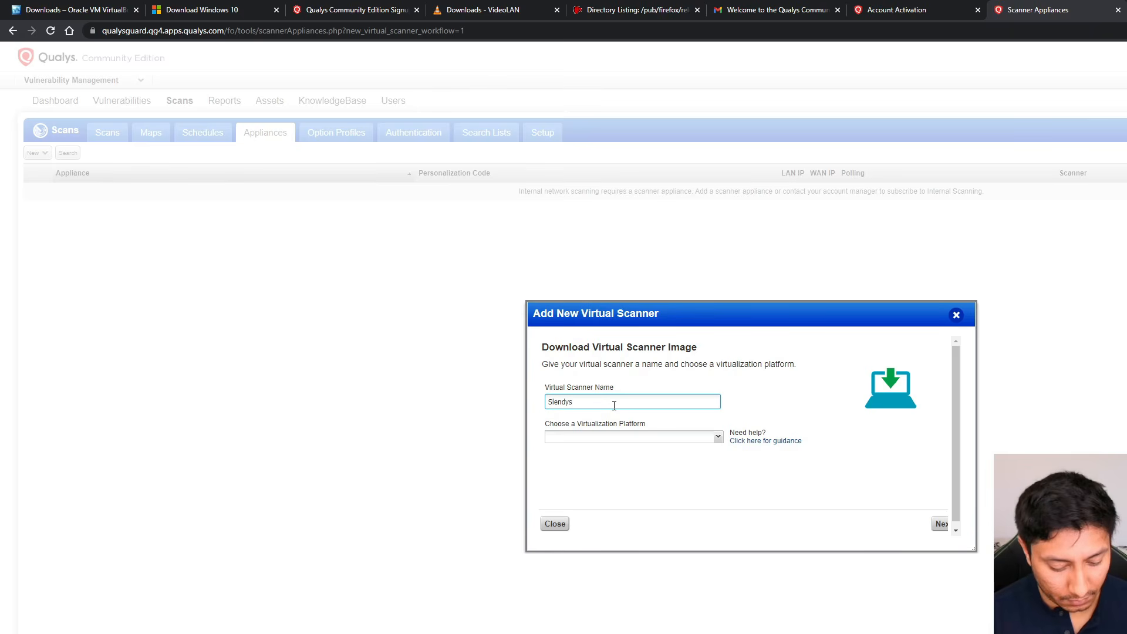
{"action": "type", "text": "VA"}
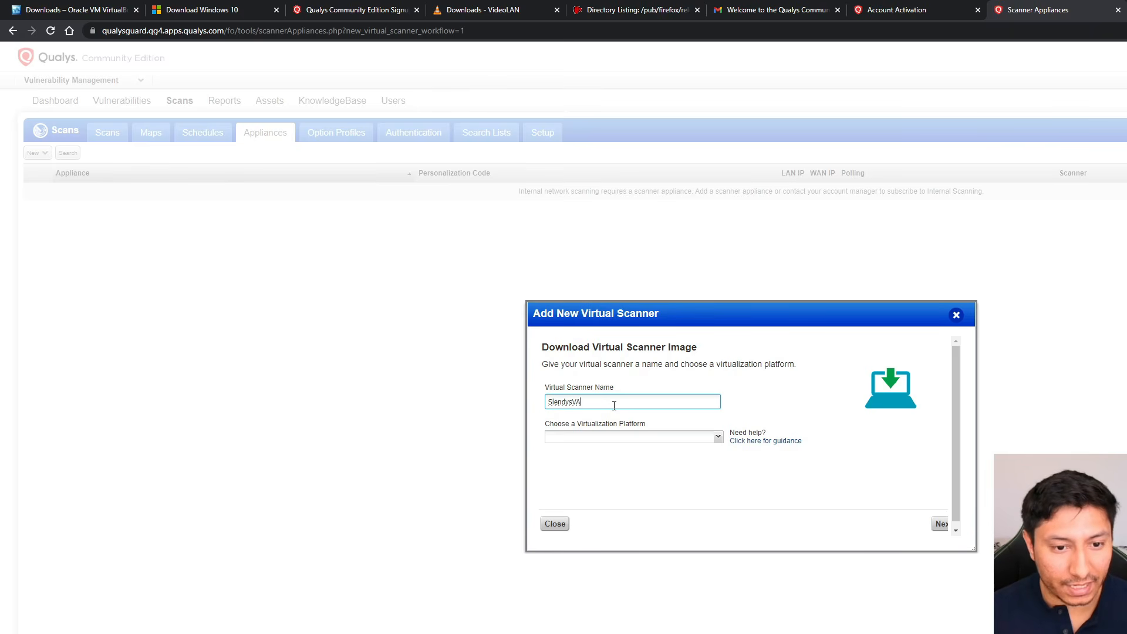
{"action": "left_click", "coordinate": [612, 438]}
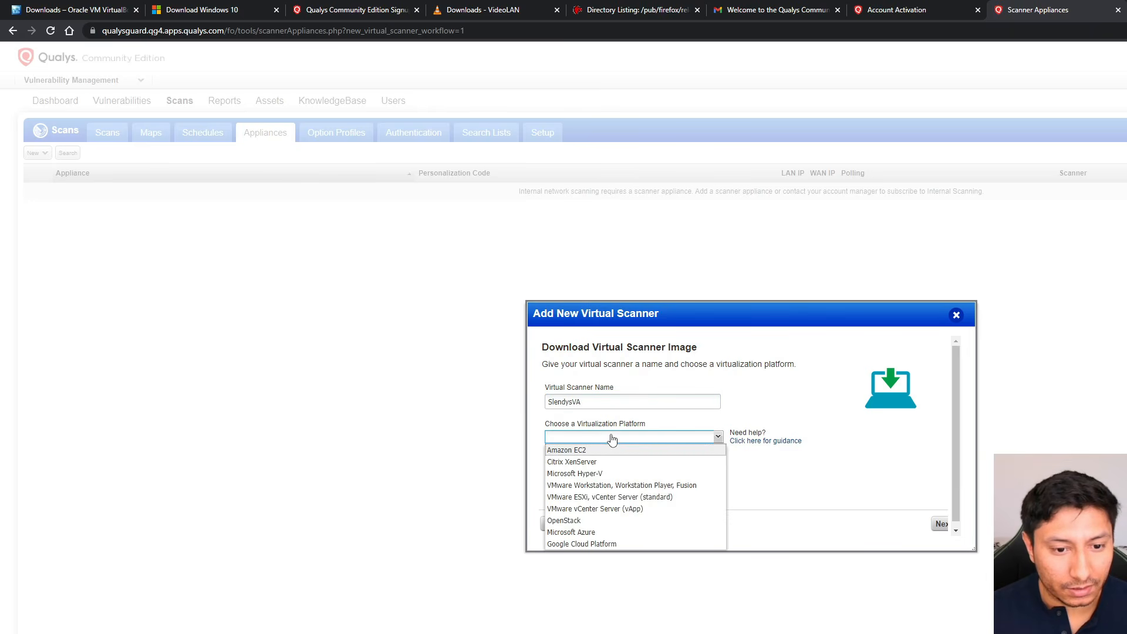
{"action": "left_click", "coordinate": [659, 499]}
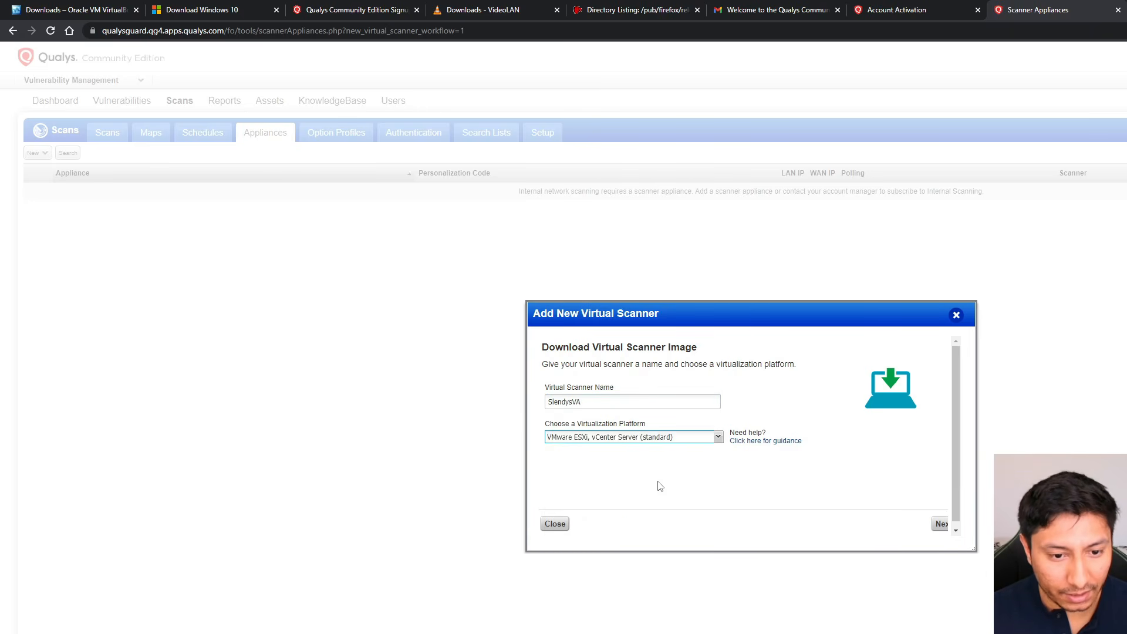
{"action": "left_click", "coordinate": [940, 524]}
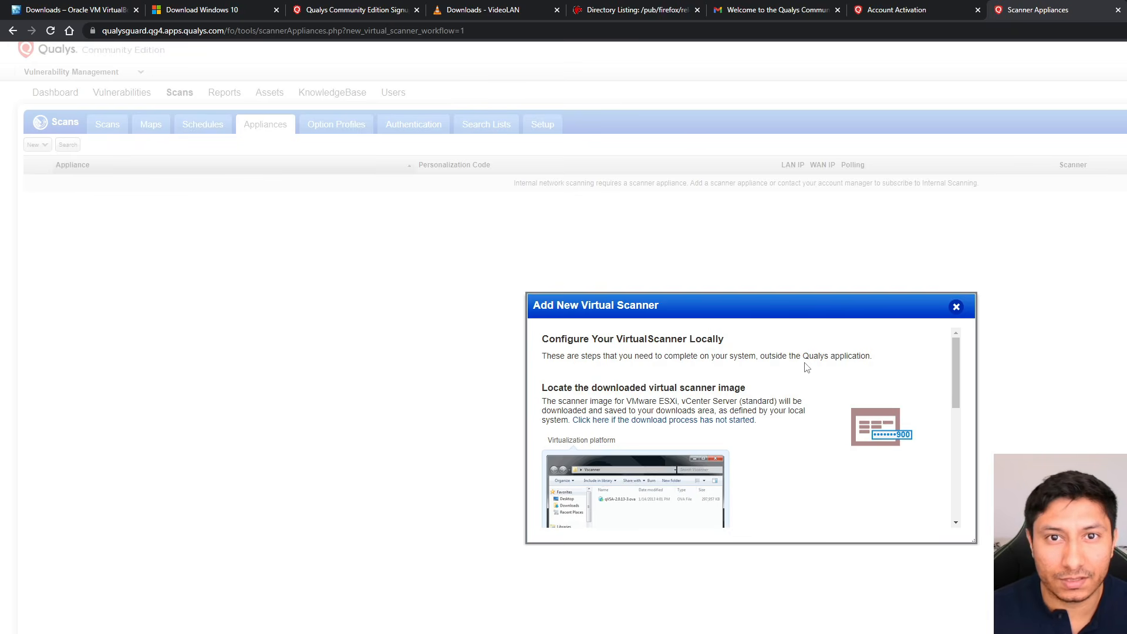
- Proceed past the local configuration instructions to the scanner's activation page with its personalization code
{"action": "scroll", "coordinate": [772, 395], "scroll_direction": "down", "scroll_amount": 10}
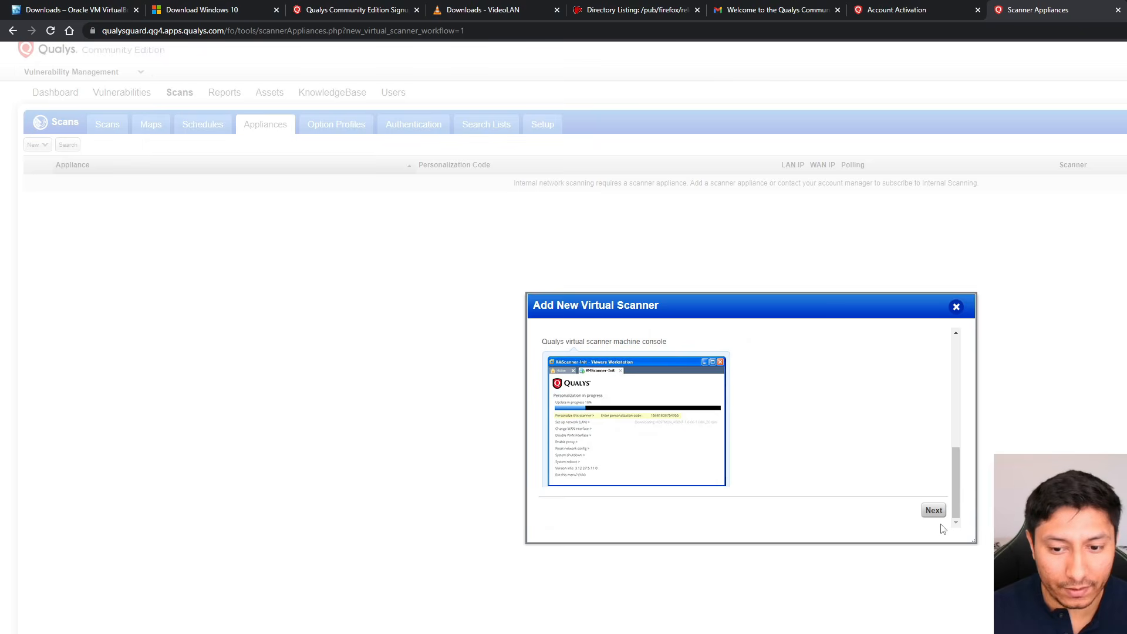
{"action": "left_click", "coordinate": [934, 511]}
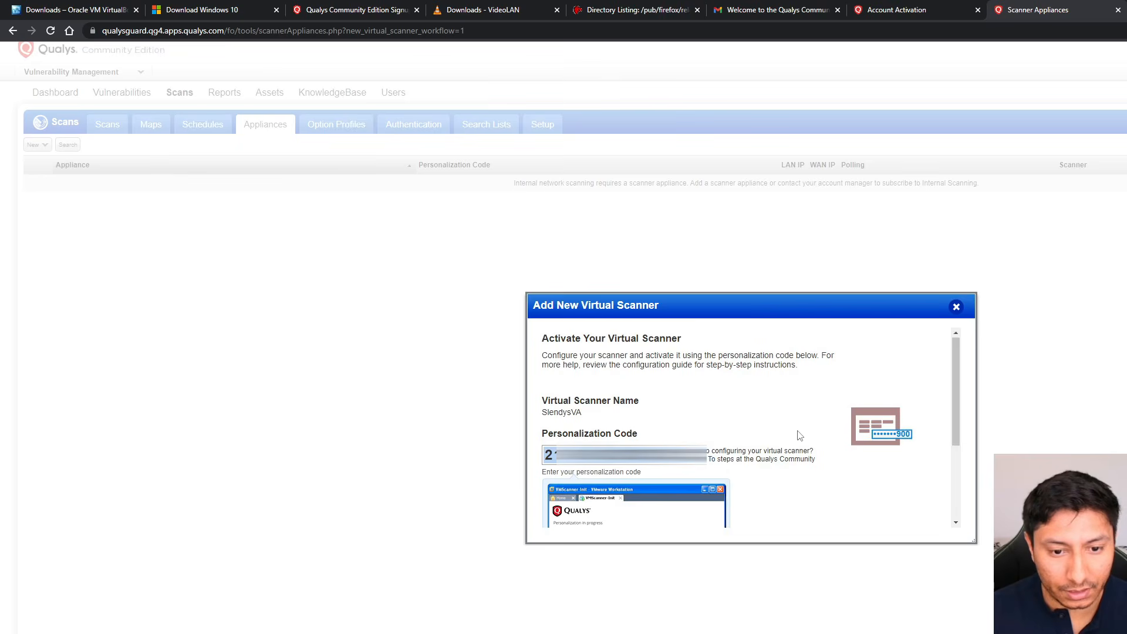
{"action": "scroll", "coordinate": [699, 410], "scroll_direction": "up", "scroll_amount": 1}
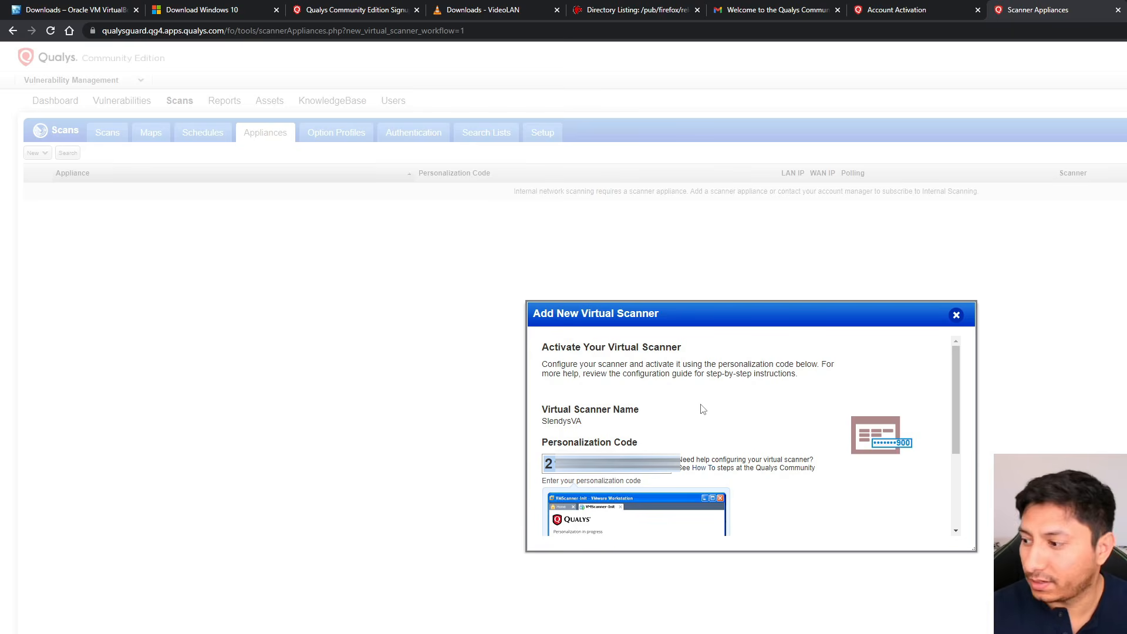
- Switch to VirtualBox and import the appliance file qVSA-2.7.45-6.ova from Downloads with the suggested settings
{"action": "key", "text": "alt+Tab"}
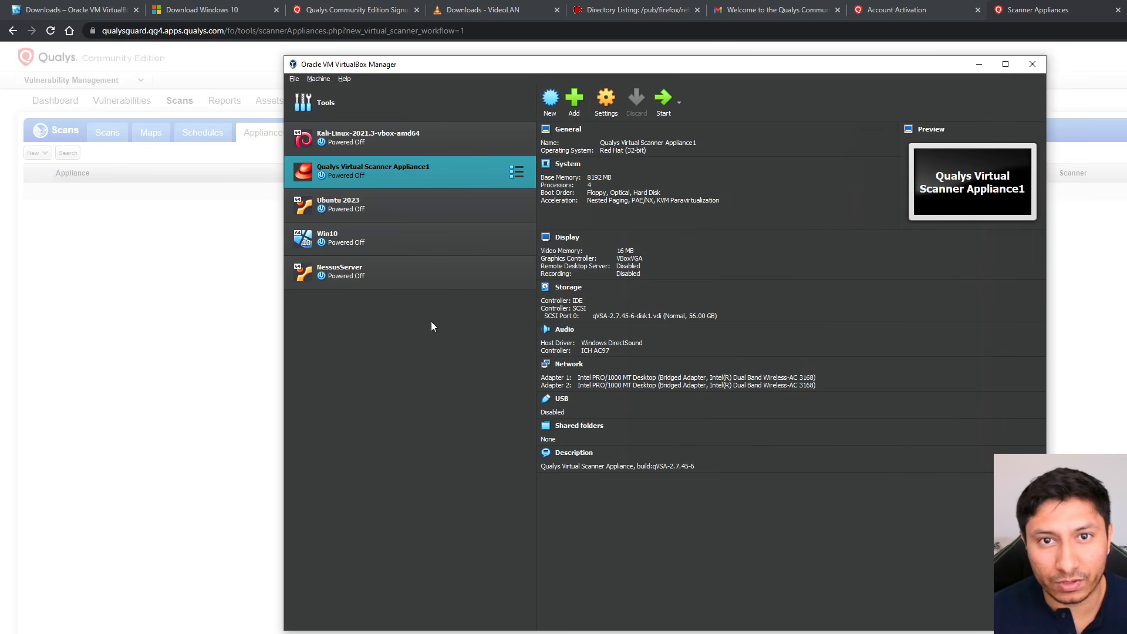
{"action": "left_click", "coordinate": [295, 79]}
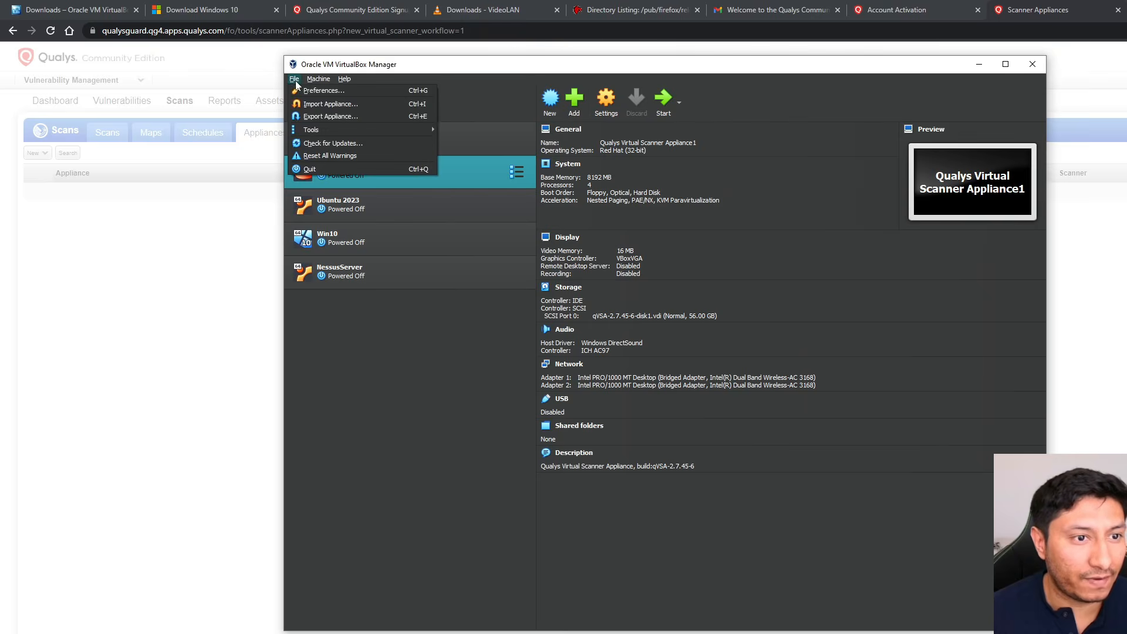
{"action": "left_click", "coordinate": [301, 104]}
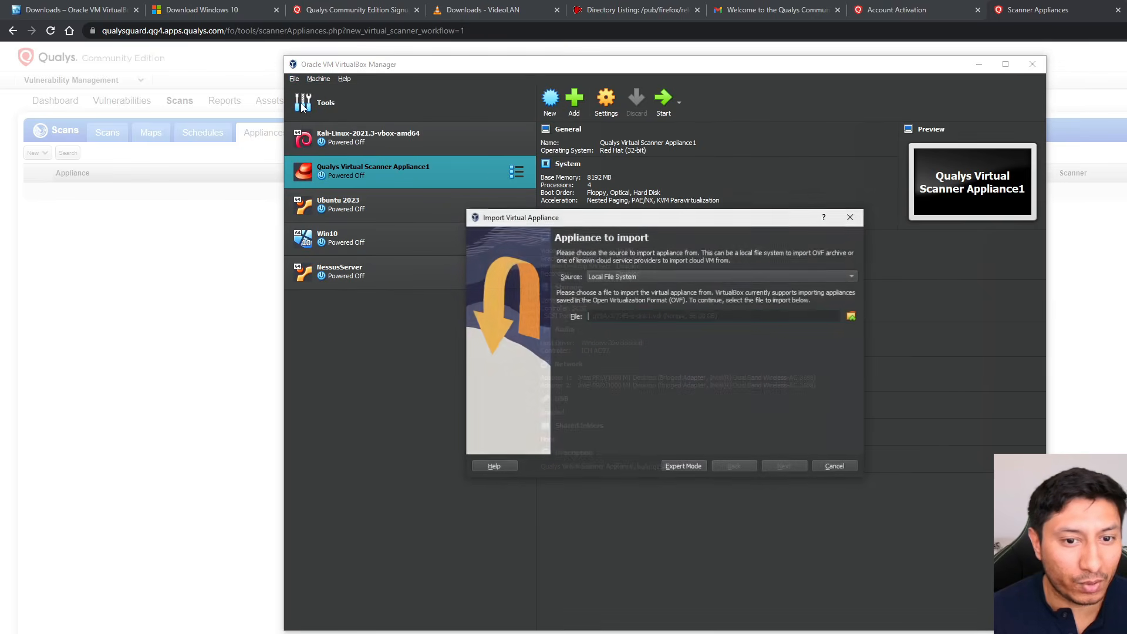
{"action": "left_click", "coordinate": [852, 317]}
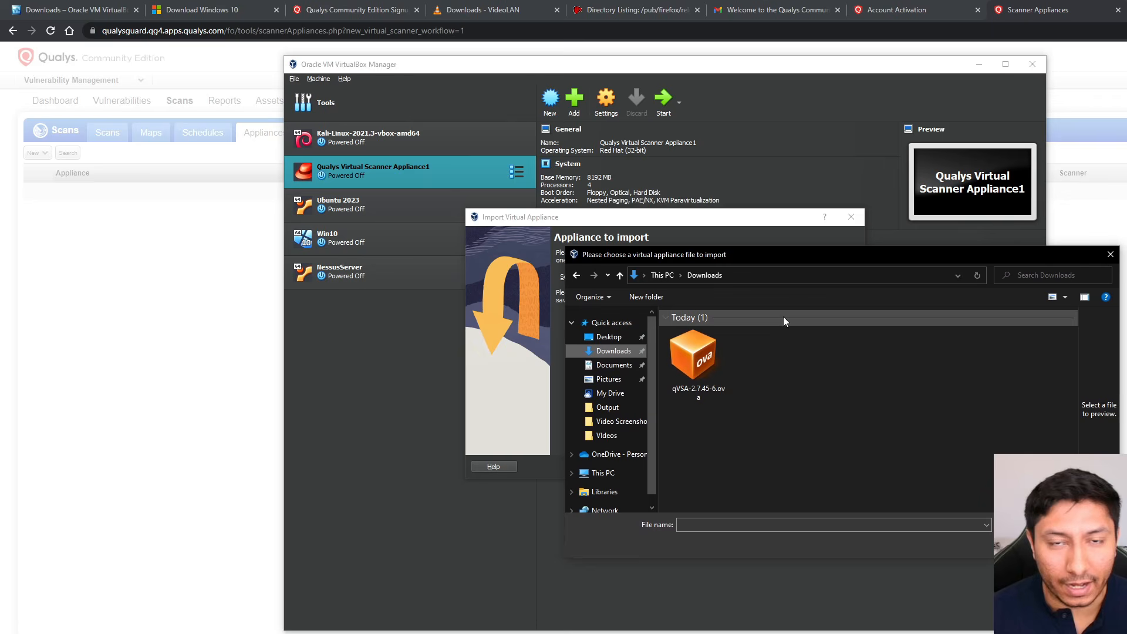
{"action": "left_click", "coordinate": [702, 359]}
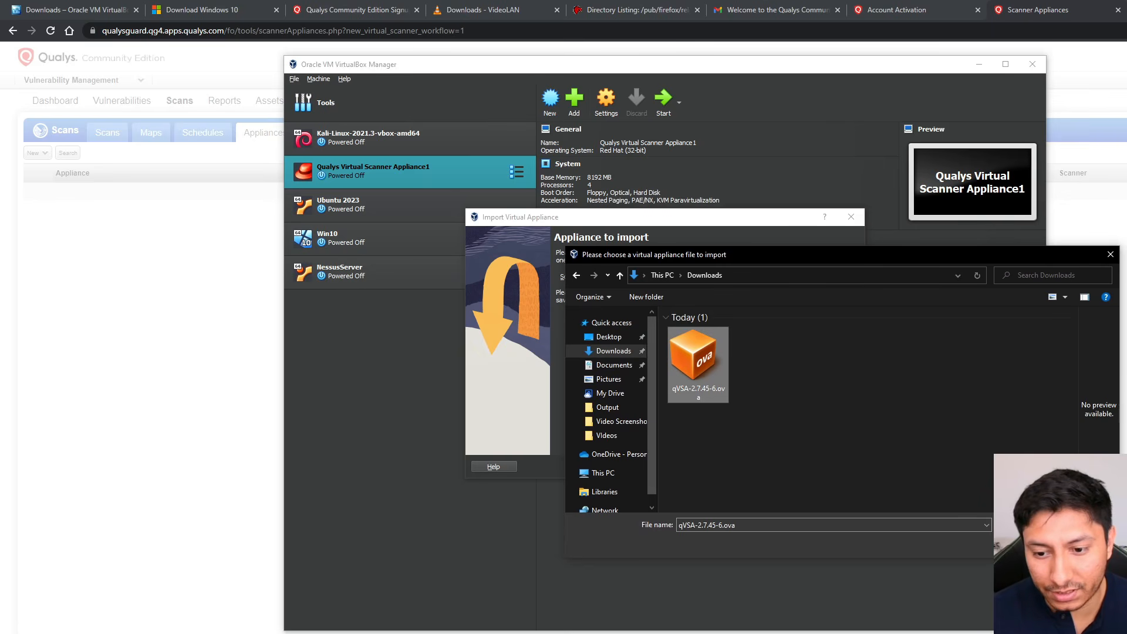
{"action": "left_click", "coordinate": [1028, 544]}
{"action": "left_click", "coordinate": [796, 466]}
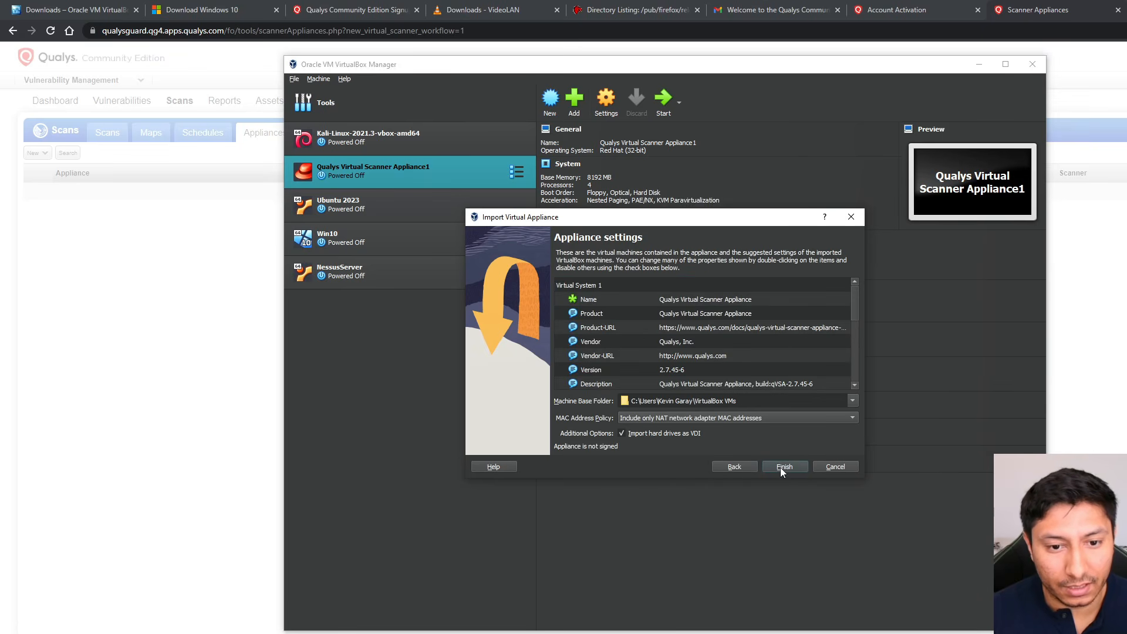
{"action": "left_click", "coordinate": [780, 468]}
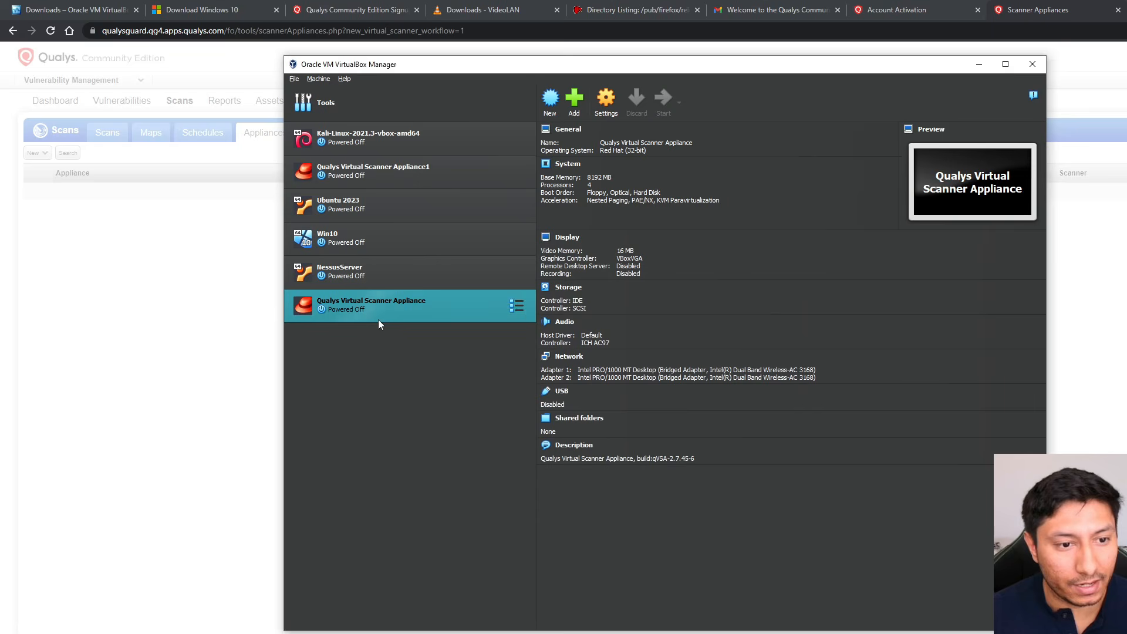
- Start the imported Qualys Virtual Scanner Appliance and enter the scanner's personalization code in its console
{"action": "double_click", "coordinate": [439, 307]}
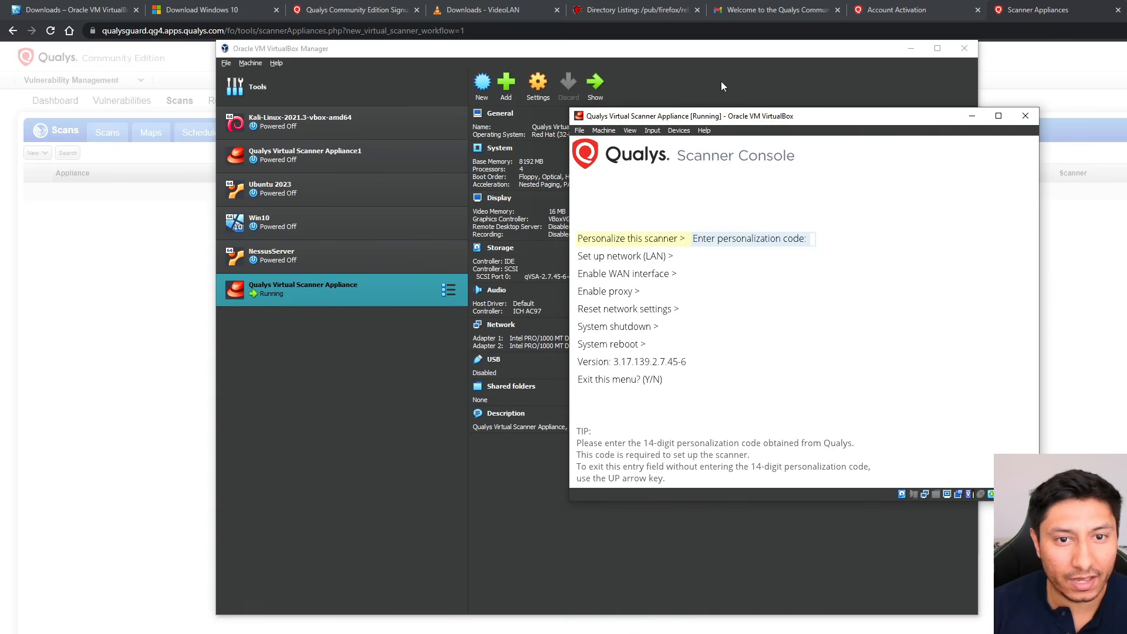
{"action": "left_click_drag", "start_coordinate": [787, 122], "coordinate": [626, 109]}
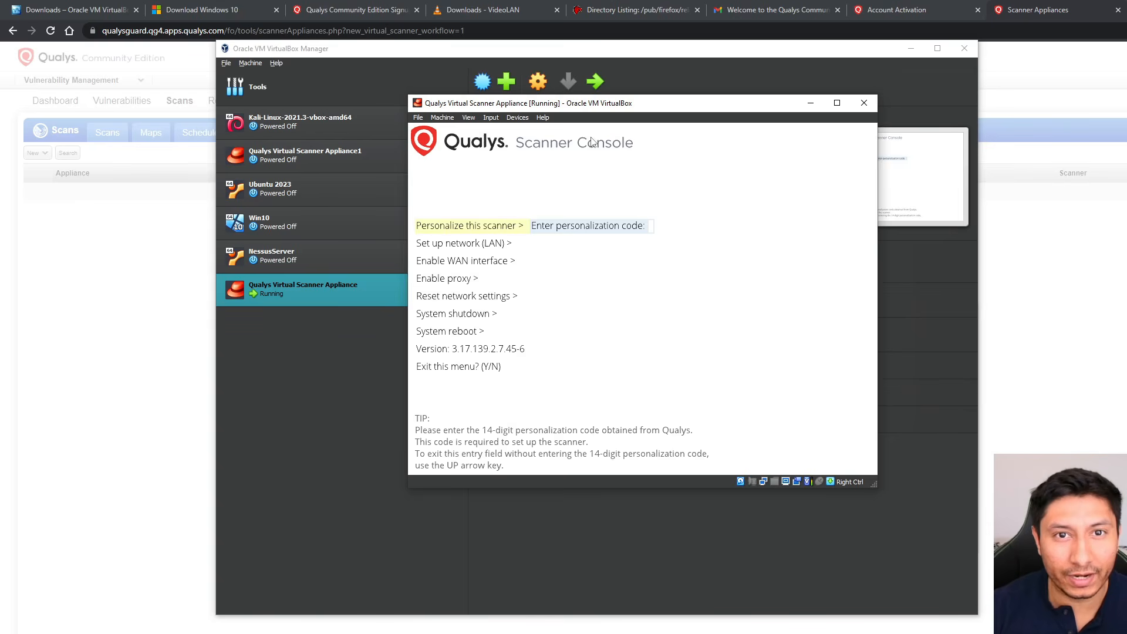
{"action": "left_click", "coordinate": [671, 203]}
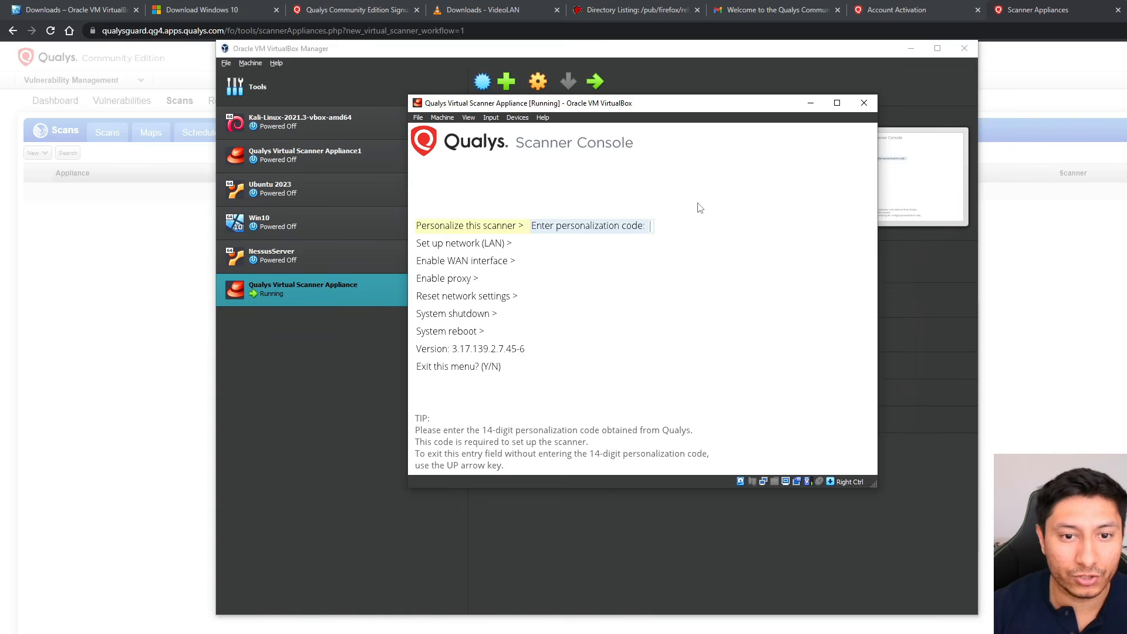
{"action": "left_click_drag", "start_coordinate": [713, 106], "coordinate": [1112, 340]}
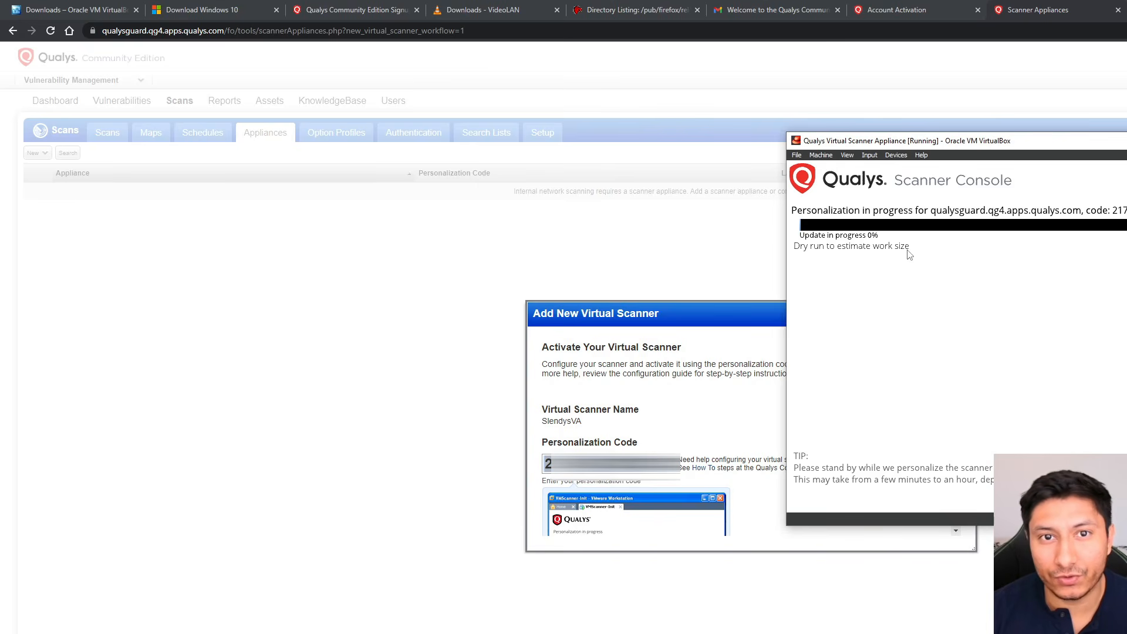
{"action": "left_click", "coordinate": [415, 195]}
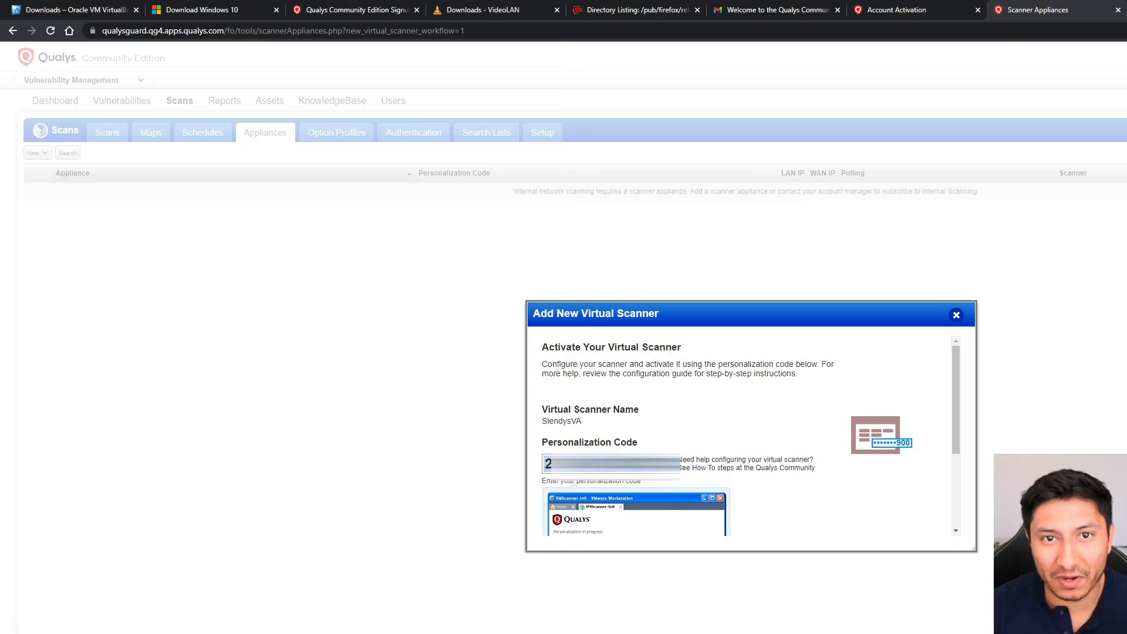
- Check the scanner console's name and LAN IP, verify SlendysVA's activation in Qualys and finish the wizard
{"action": "key", "text": "alt+Tab"}
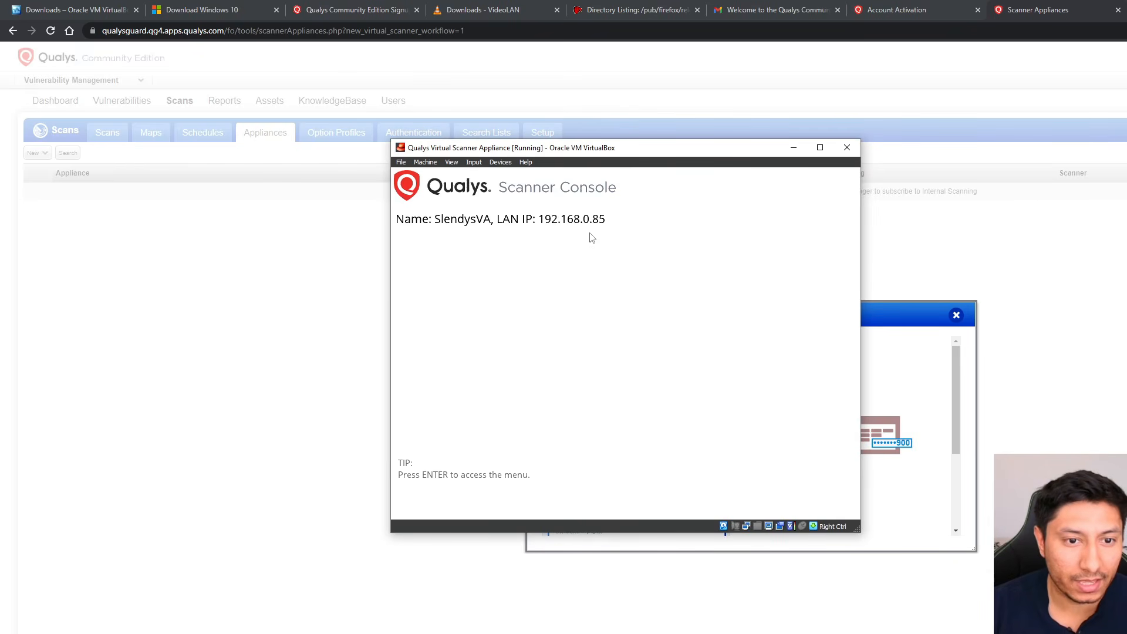
{"action": "left_click_drag", "start_coordinate": [616, 155], "coordinate": [608, 160]}
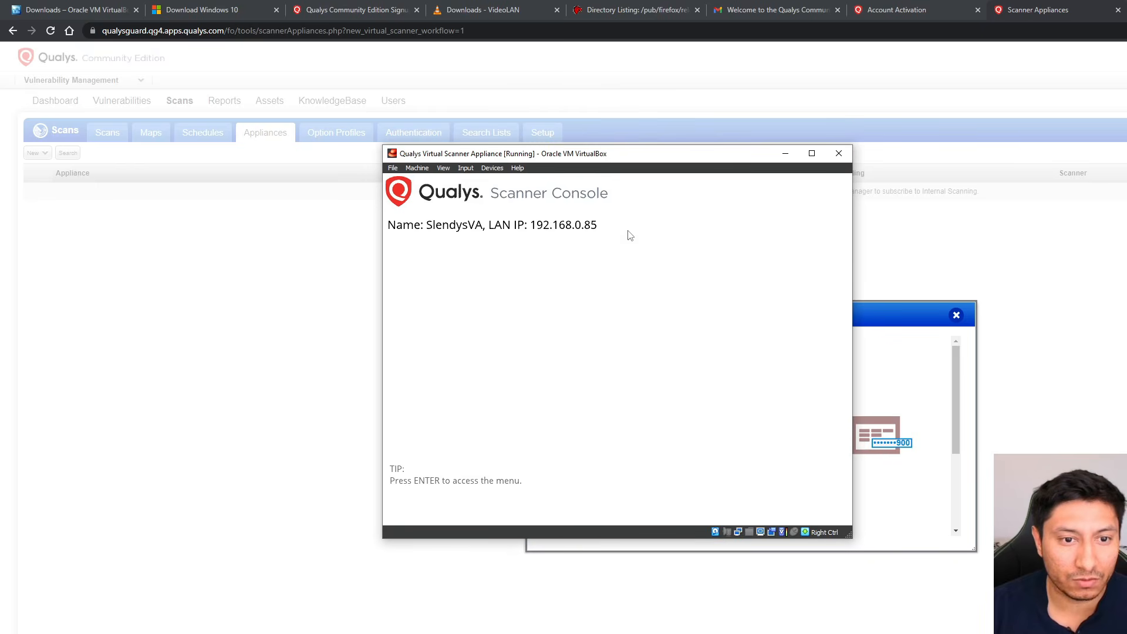
{"action": "left_click_drag", "start_coordinate": [956, 384], "coordinate": [945, 461]}
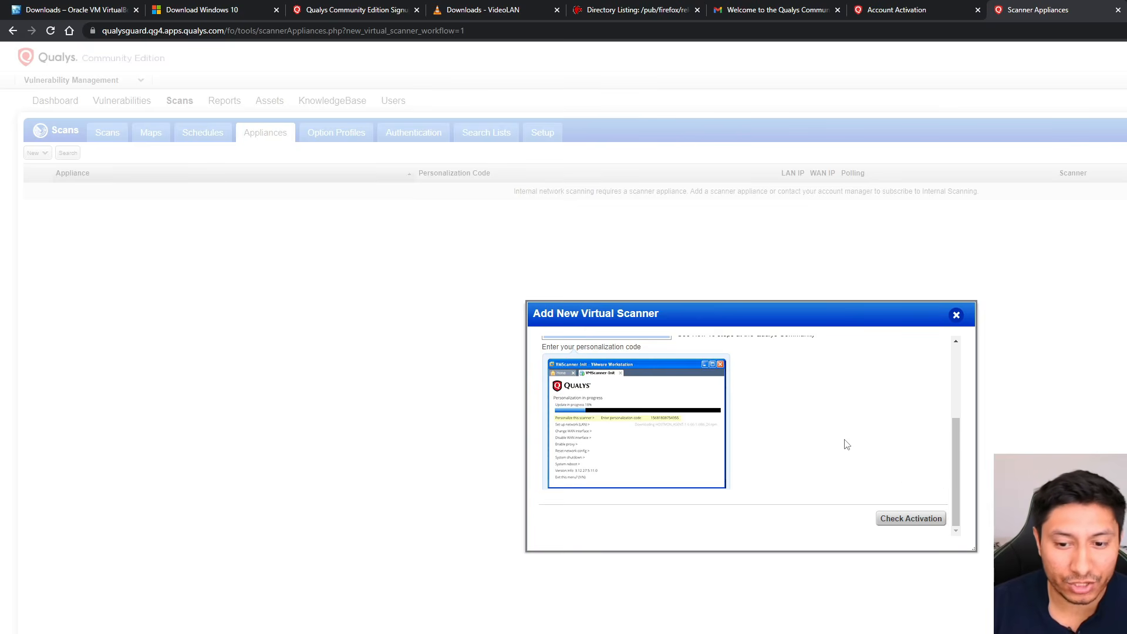
{"action": "left_click", "coordinate": [896, 521]}
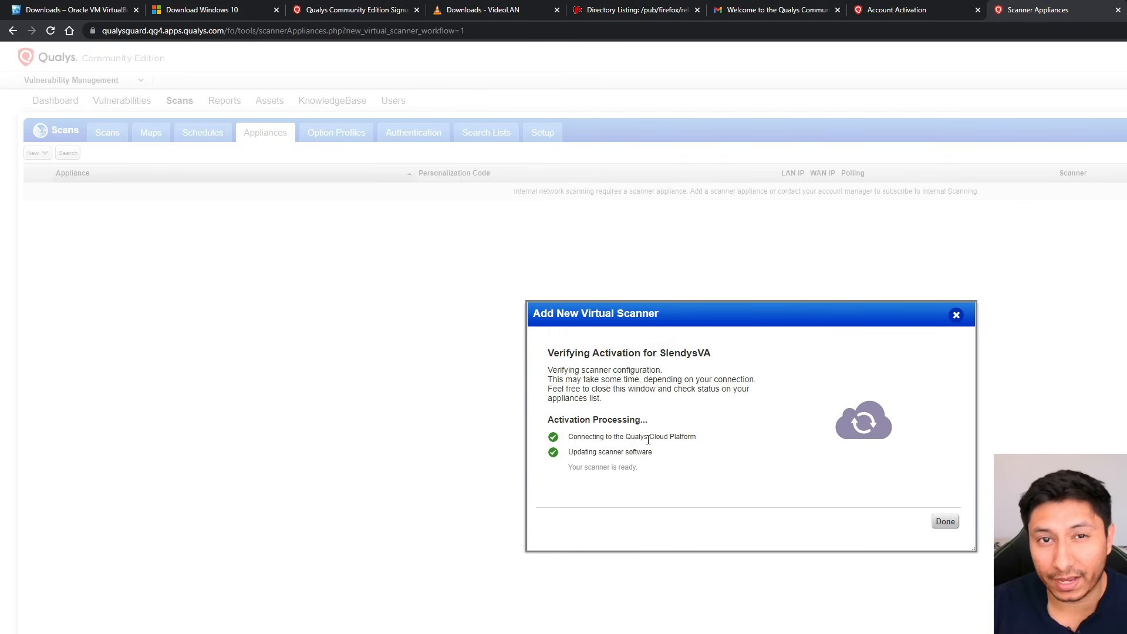
{"action": "left_click", "coordinate": [945, 521]}
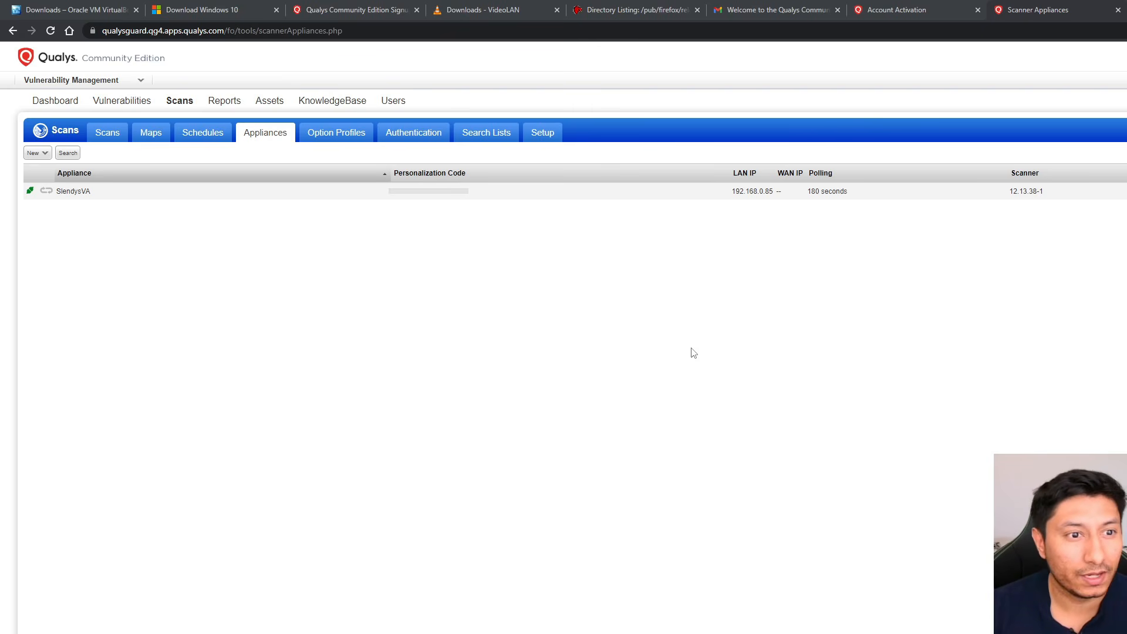
- Start adding new IP tracked addresses in the Qualys assets' address management
{"action": "left_click", "coordinate": [269, 101]}
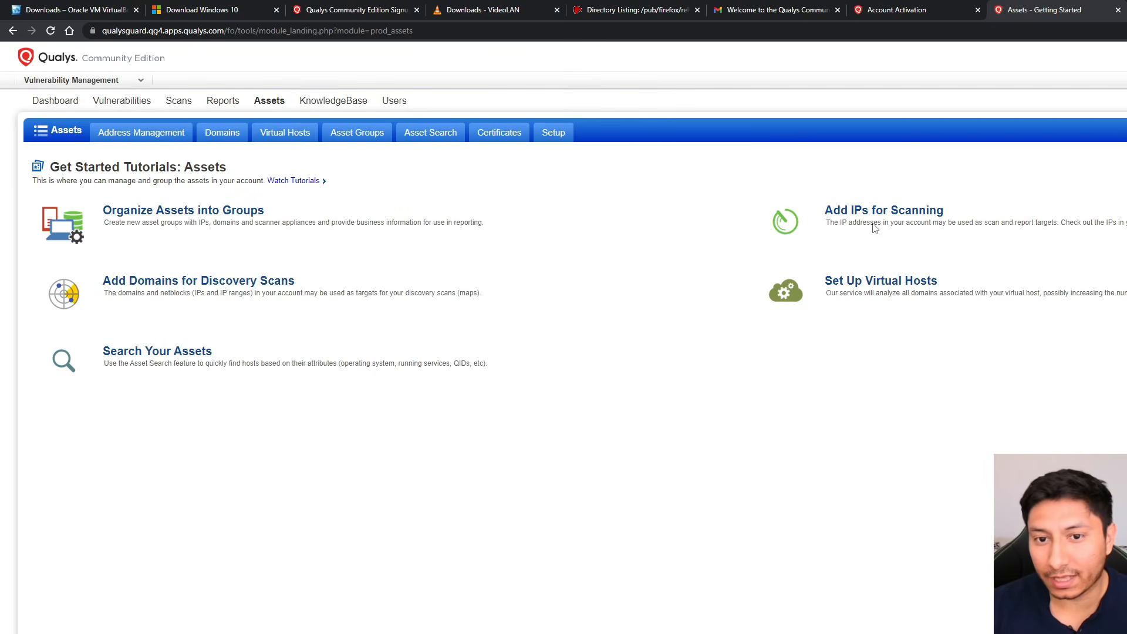
{"action": "left_click", "coordinate": [849, 212]}
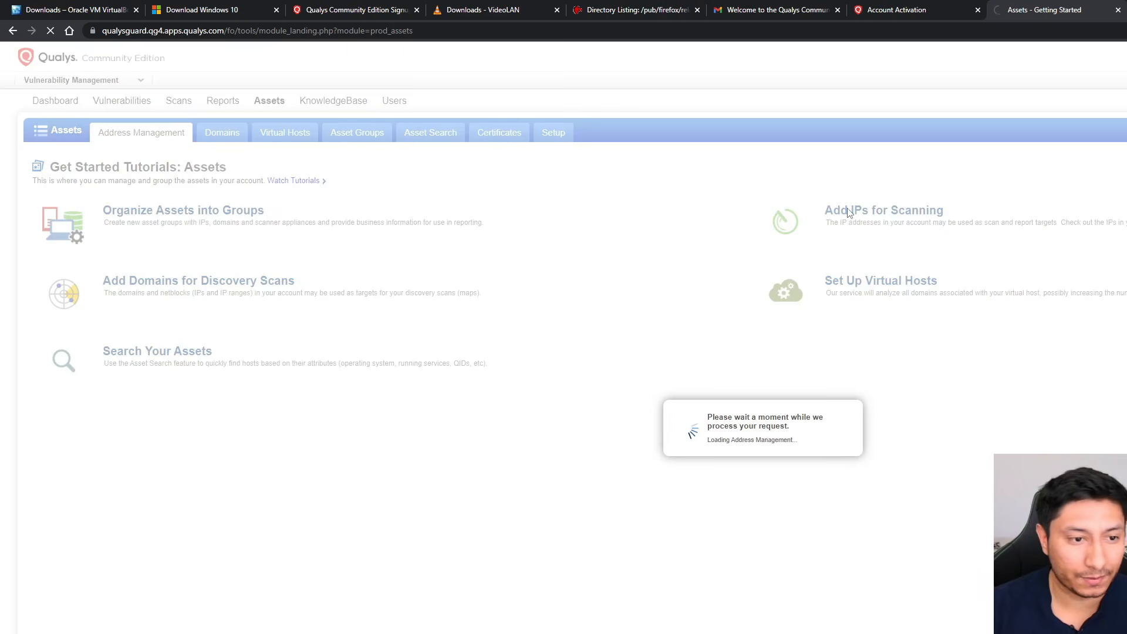
{"action": "left_click", "coordinate": [105, 154]}
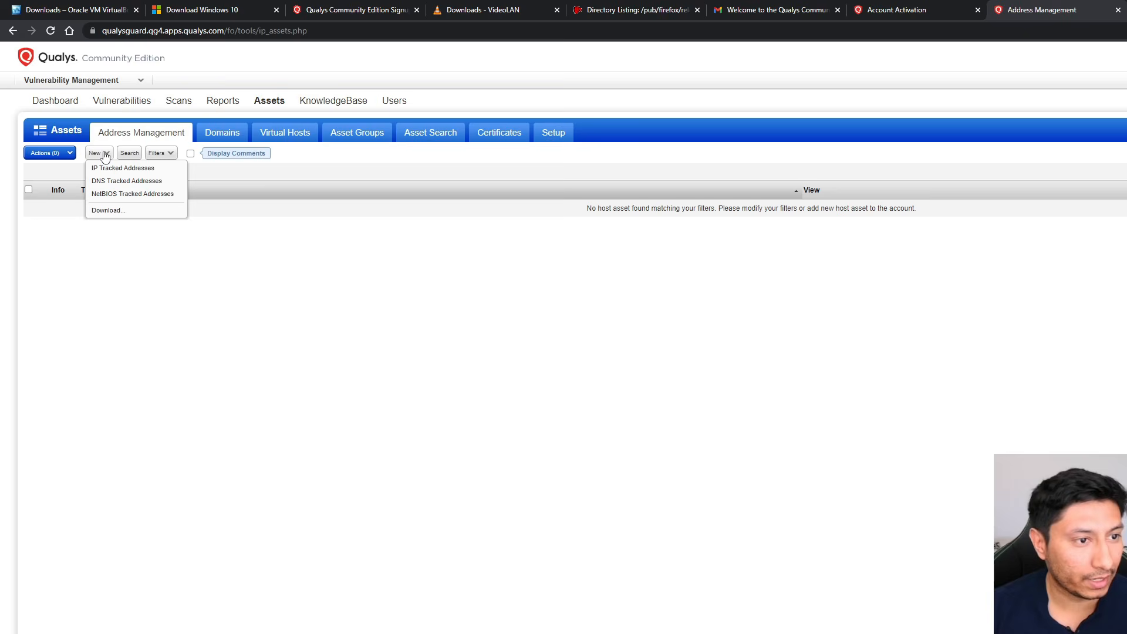
{"action": "left_click", "coordinate": [134, 169]}
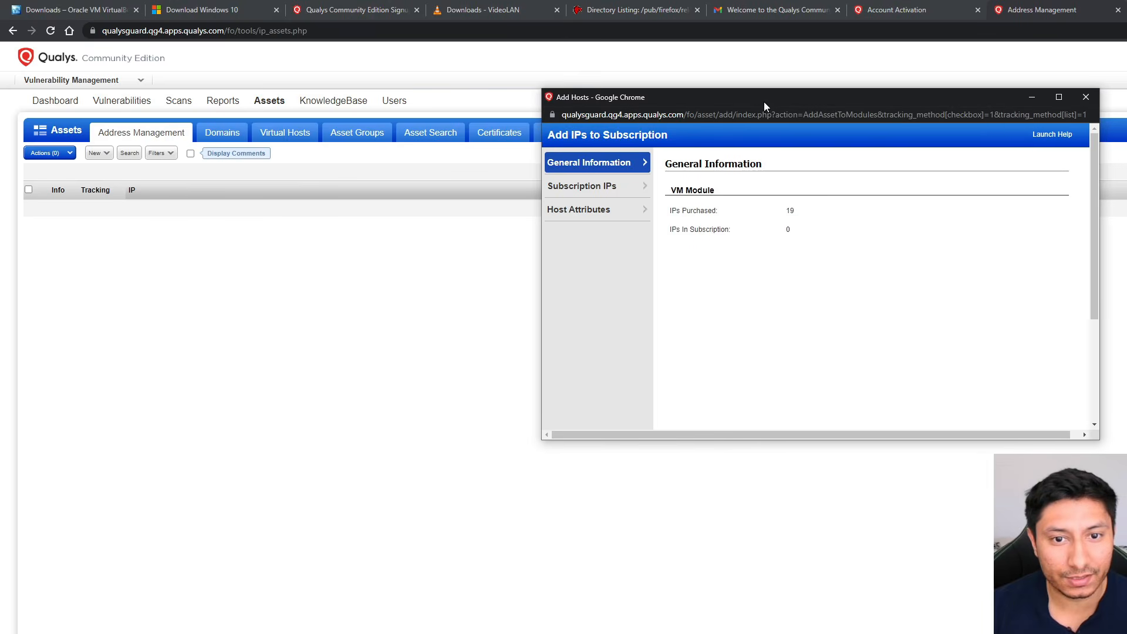
- Enter the range 192.168.0.1-192.168.0.18 as subscription IPs and add it to Vulnerability Management
{"action": "left_click_drag", "start_coordinate": [763, 100], "coordinate": [600, 150]}
{"action": "left_click", "coordinate": [403, 246]}
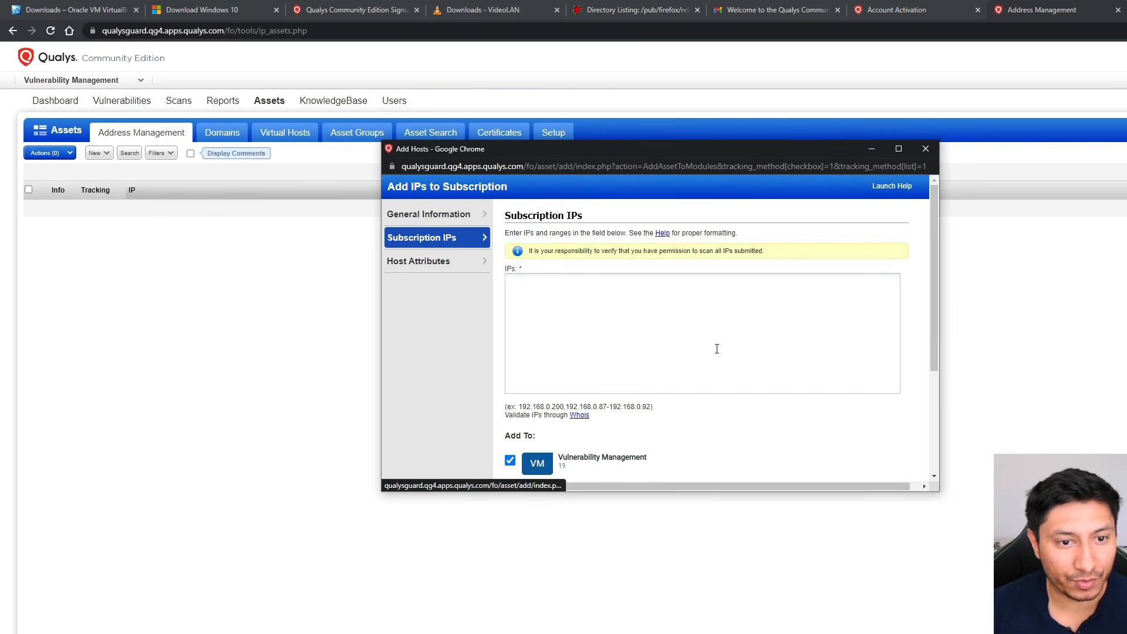
{"action": "left_click", "coordinate": [632, 309]}
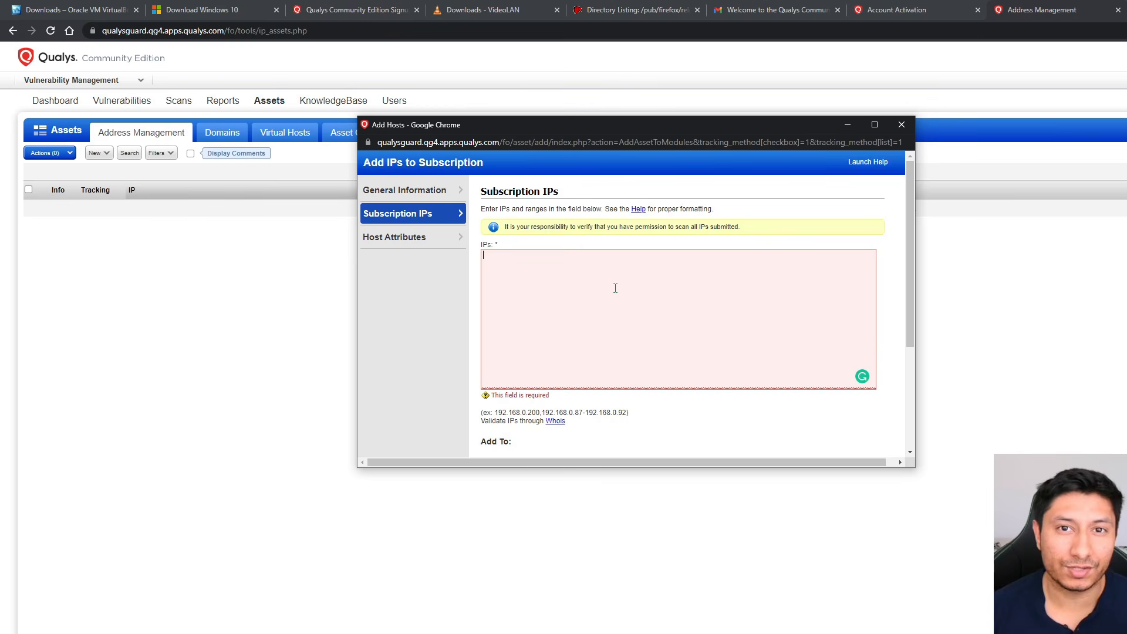
{"action": "left_click", "coordinate": [508, 261]}
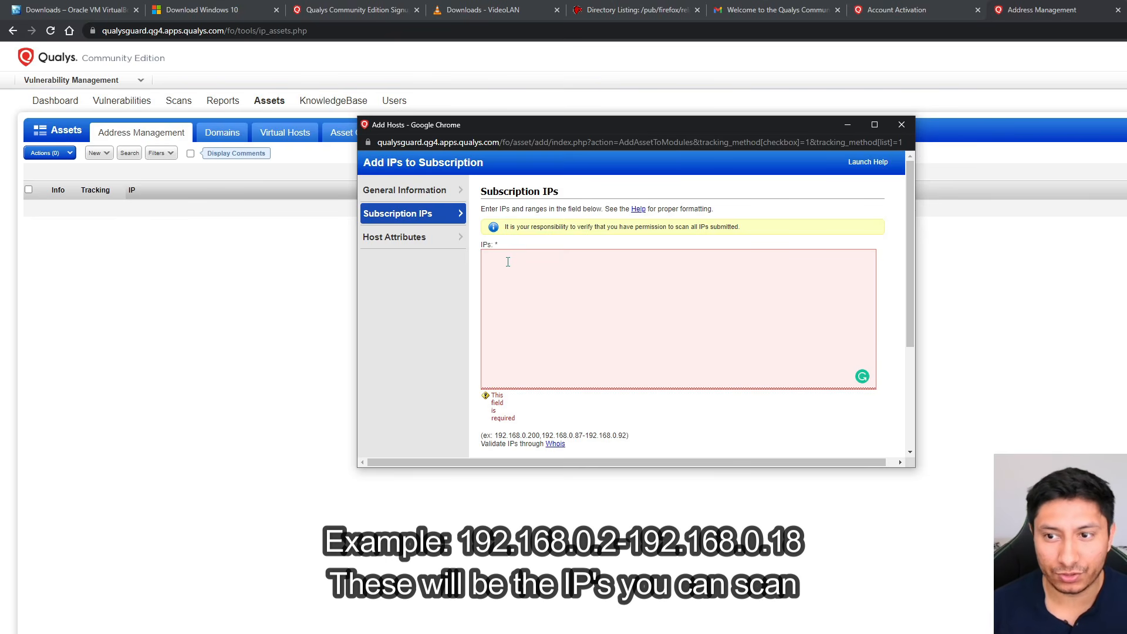
{"action": "scroll", "coordinate": [652, 379], "scroll_direction": "down", "scroll_amount": 3}
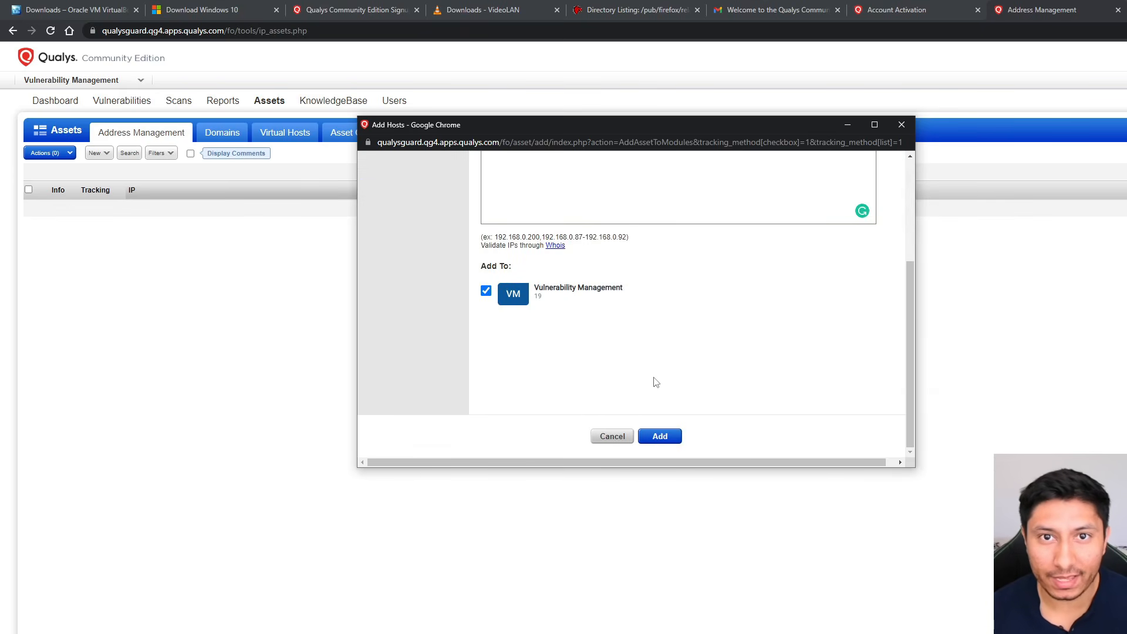
{"action": "left_click", "coordinate": [675, 436]}
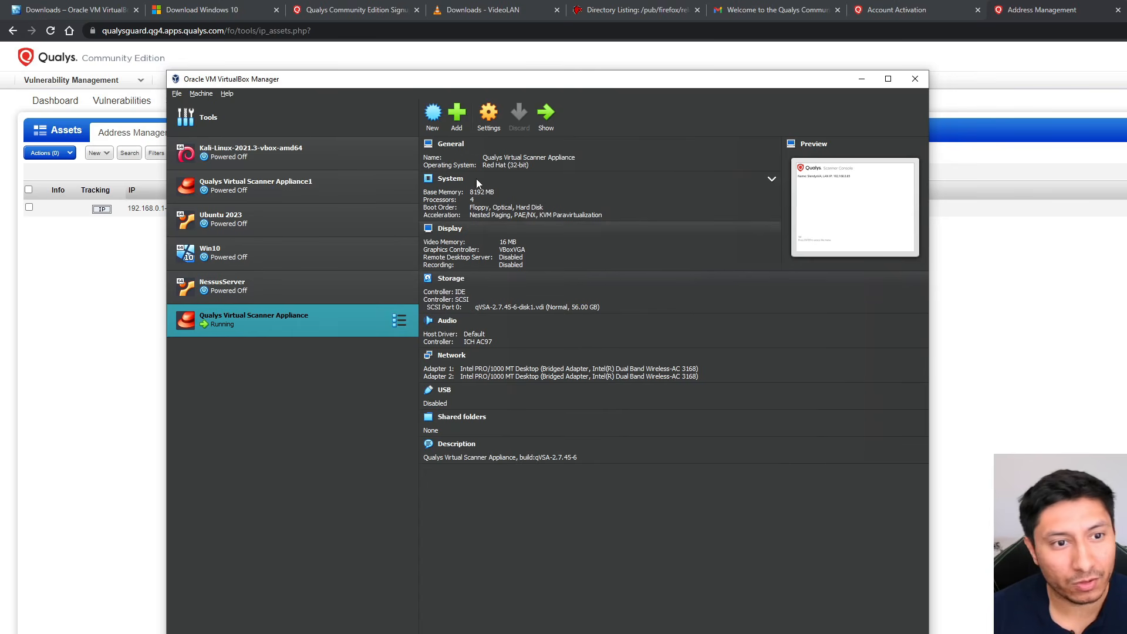
- Switch to VirtualBox and create the machine Qualys Win10 from Windows.iso, with unattended-install username Admin, the account password and hostname Qualys-Win10
{"action": "left_click", "coordinate": [434, 121]}
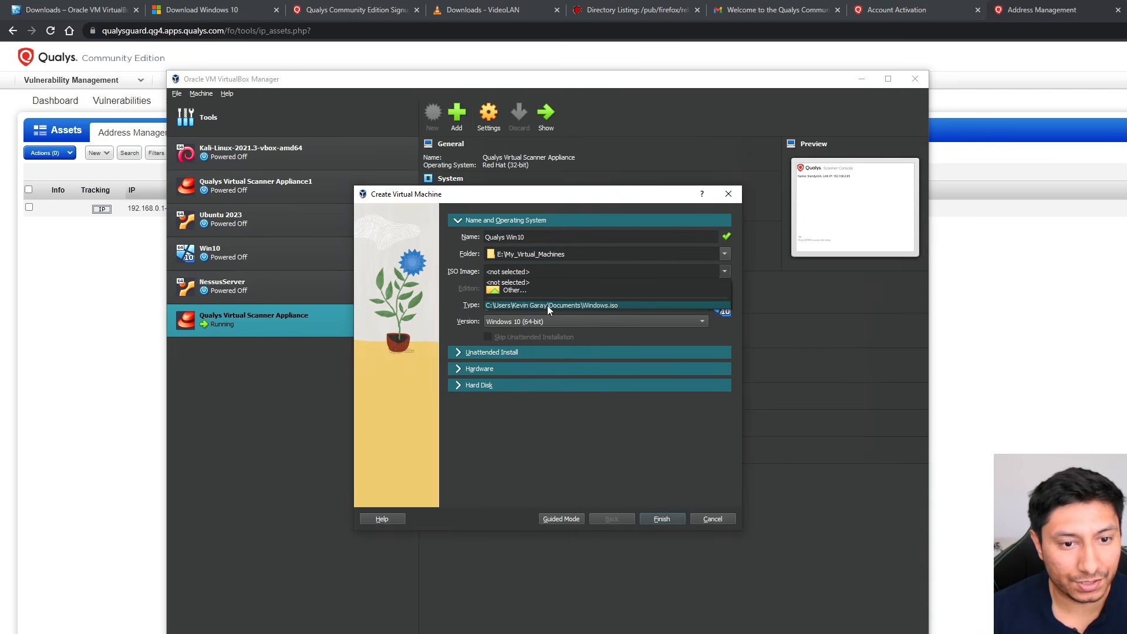
{"action": "left_click", "coordinate": [547, 305]}
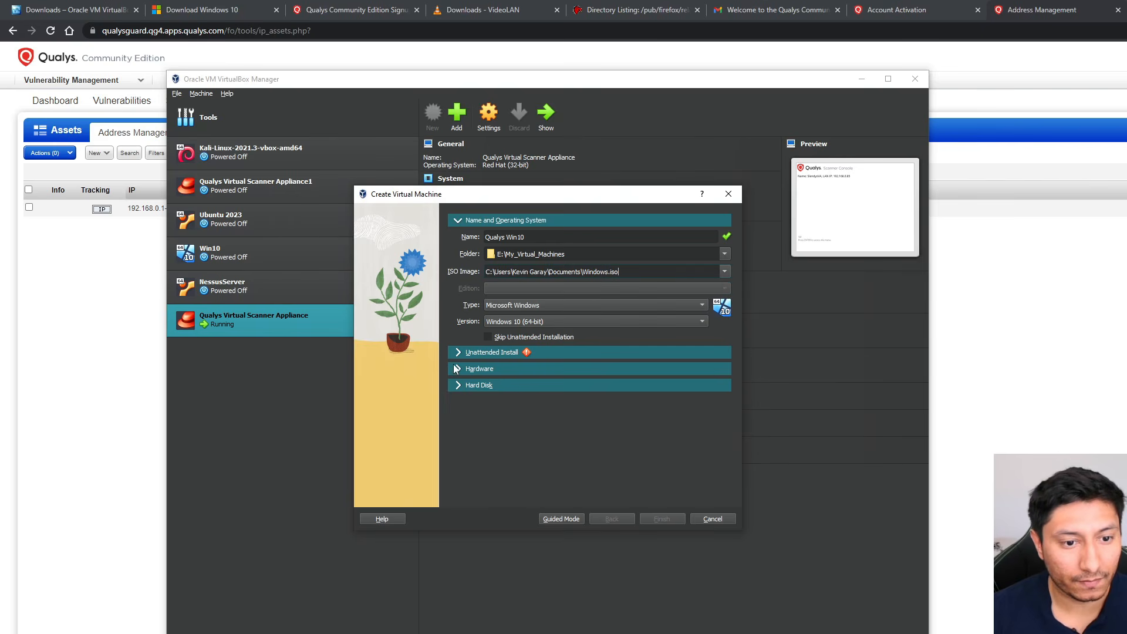
{"action": "left_click", "coordinate": [491, 352]}
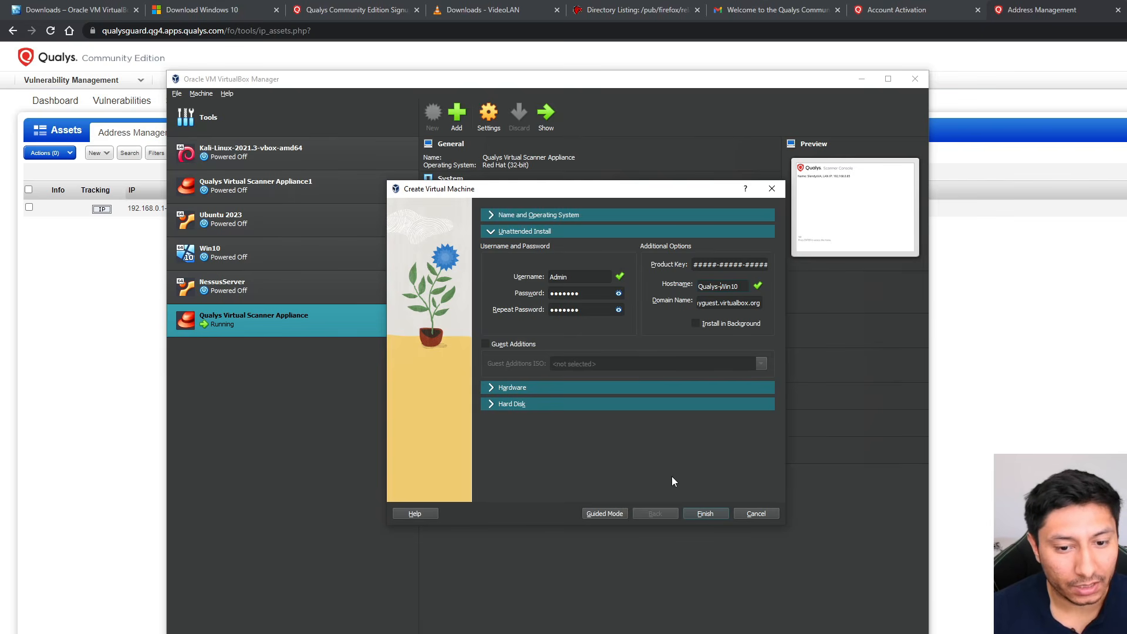
{"action": "left_click", "coordinate": [703, 514]}
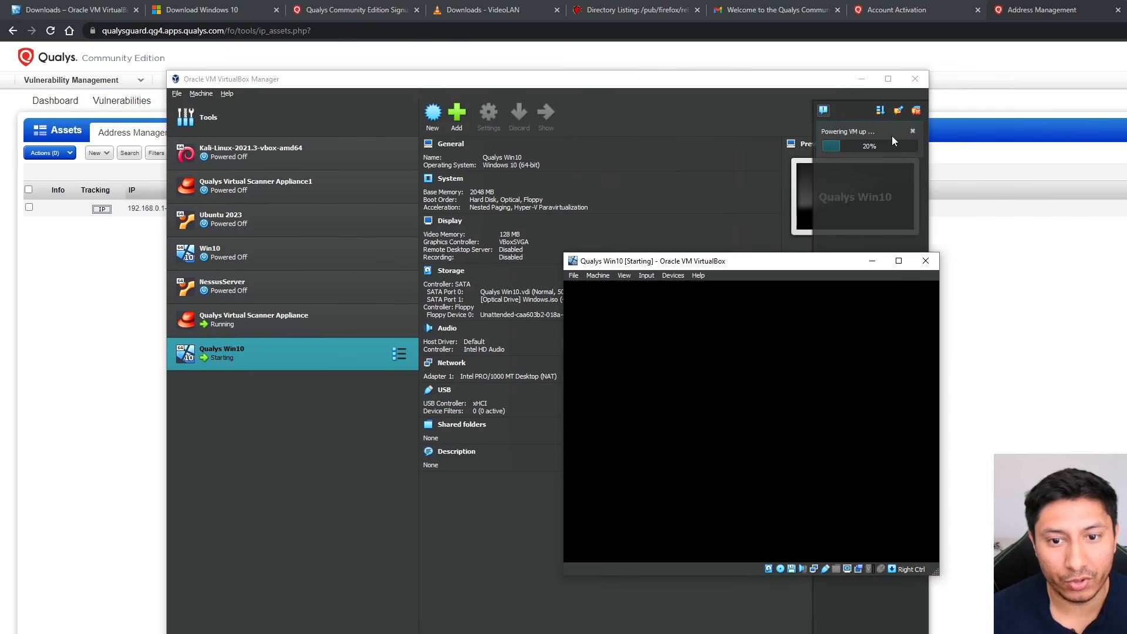
{"action": "left_click_drag", "start_coordinate": [689, 203], "coordinate": [680, 164]}
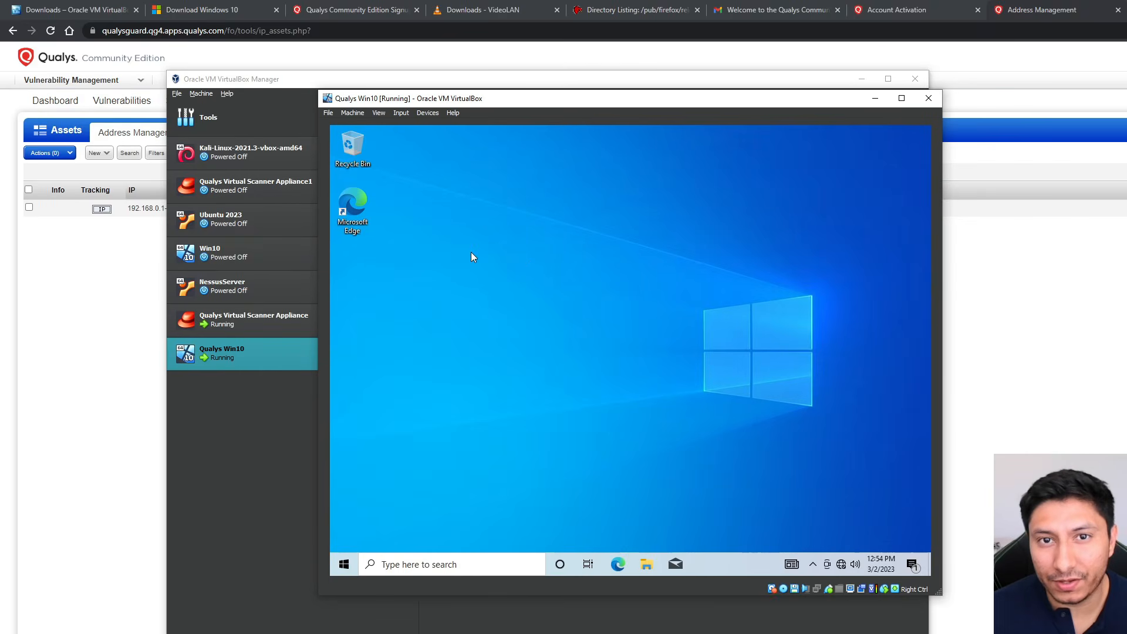
- Insert the Guest Additions CD image into the Qualys Win10 machine and open its CD drive in File Explorer
{"action": "left_click", "coordinate": [426, 113]}
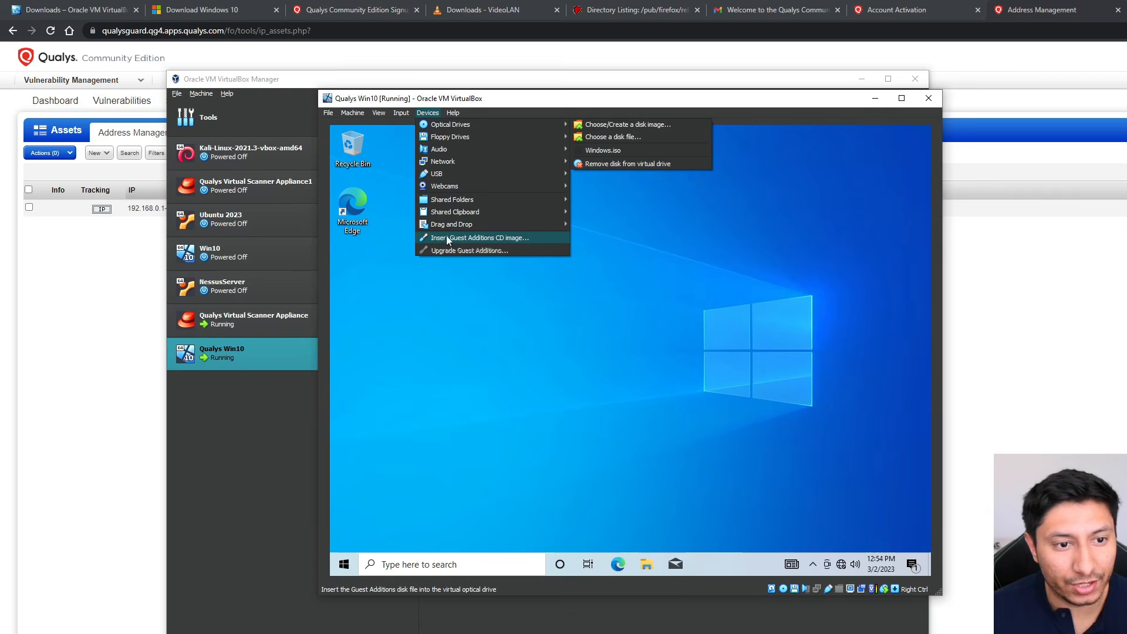
{"action": "left_click", "coordinate": [527, 238]}
{"action": "left_click", "coordinate": [648, 565]}
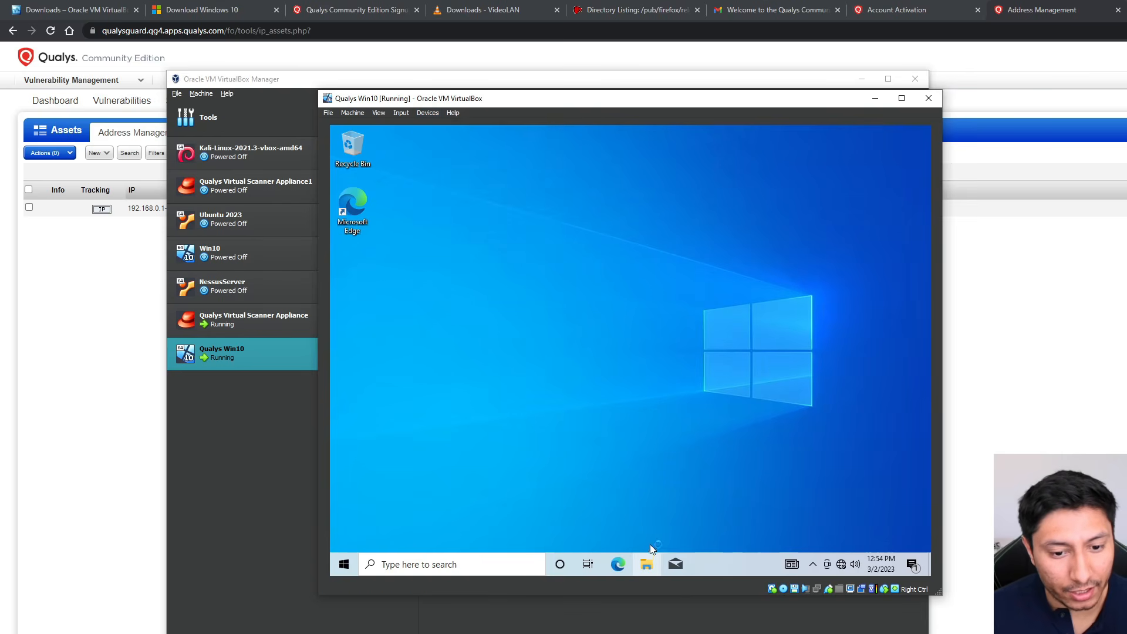
{"action": "left_click", "coordinate": [443, 364]}
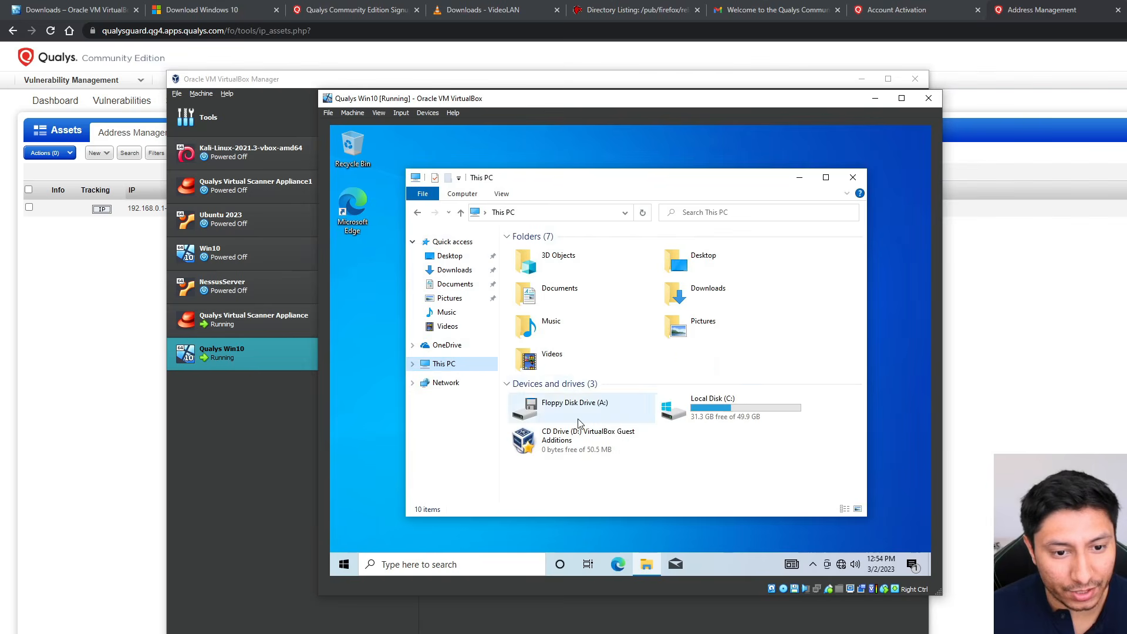
{"action": "left_click", "coordinate": [592, 437]}
{"action": "double_click", "coordinate": [592, 437]}
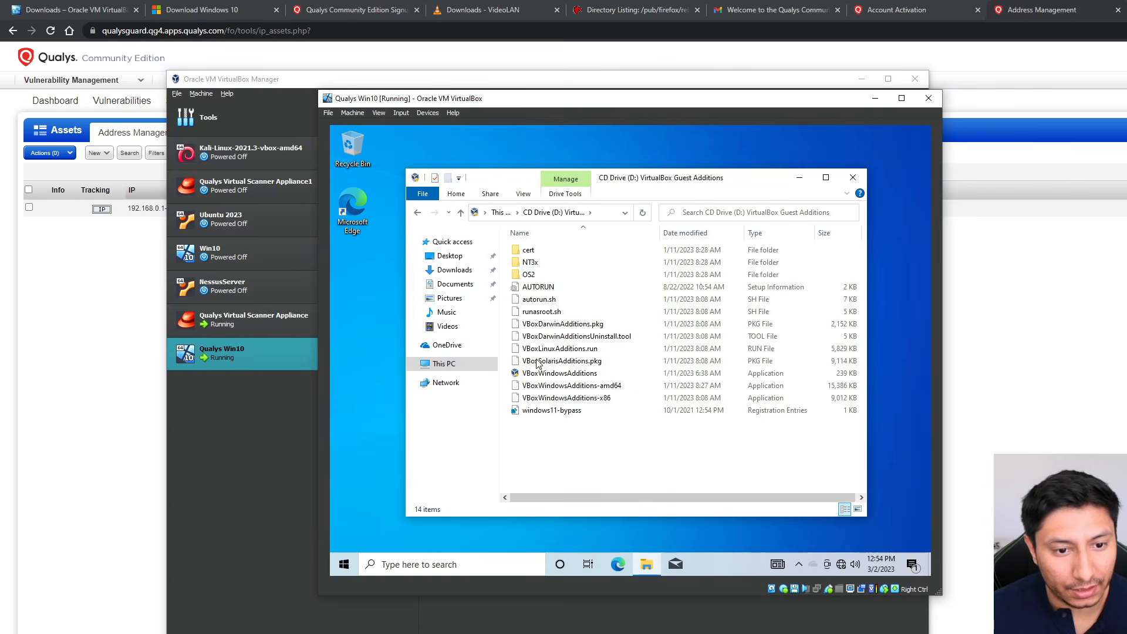
- Run VBoxWindowsAdditions and install VirtualBox Guest Additions 7.0.6 with the default components
{"action": "double_click", "coordinate": [570, 374]}
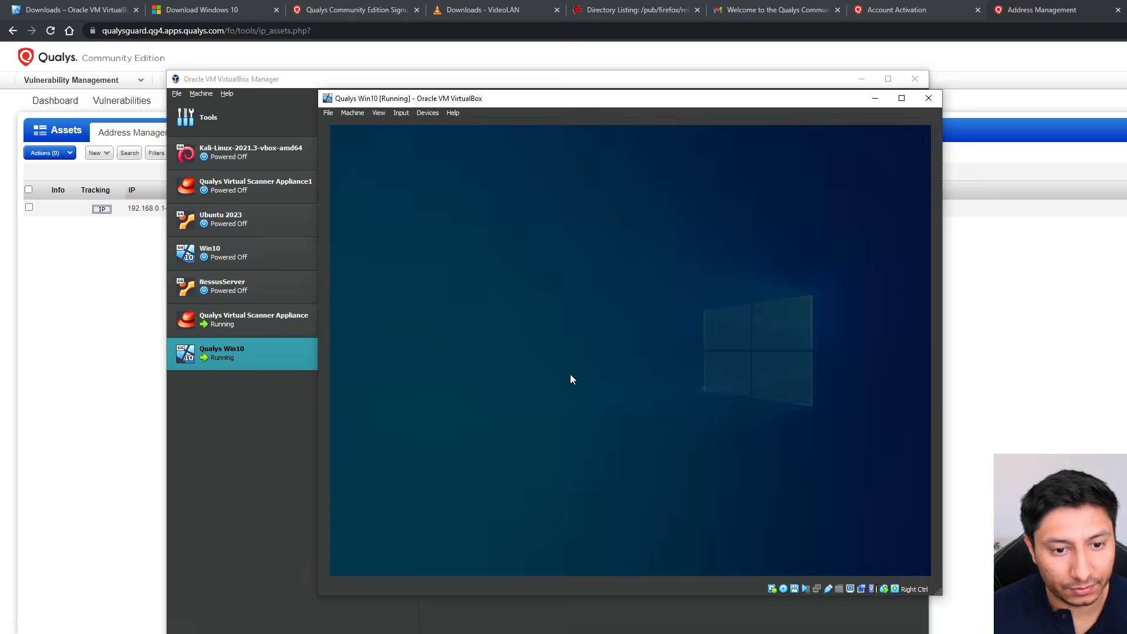
{"action": "left_click", "coordinate": [584, 431]}
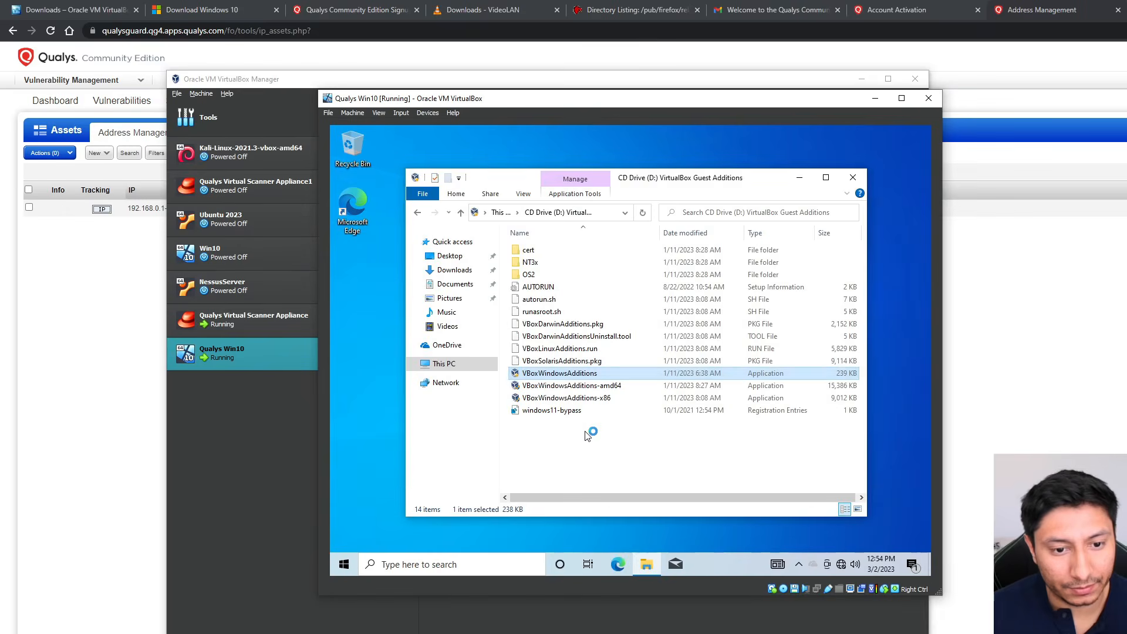
{"action": "left_click", "coordinate": [692, 440]}
{"action": "left_click", "coordinate": [692, 440]}
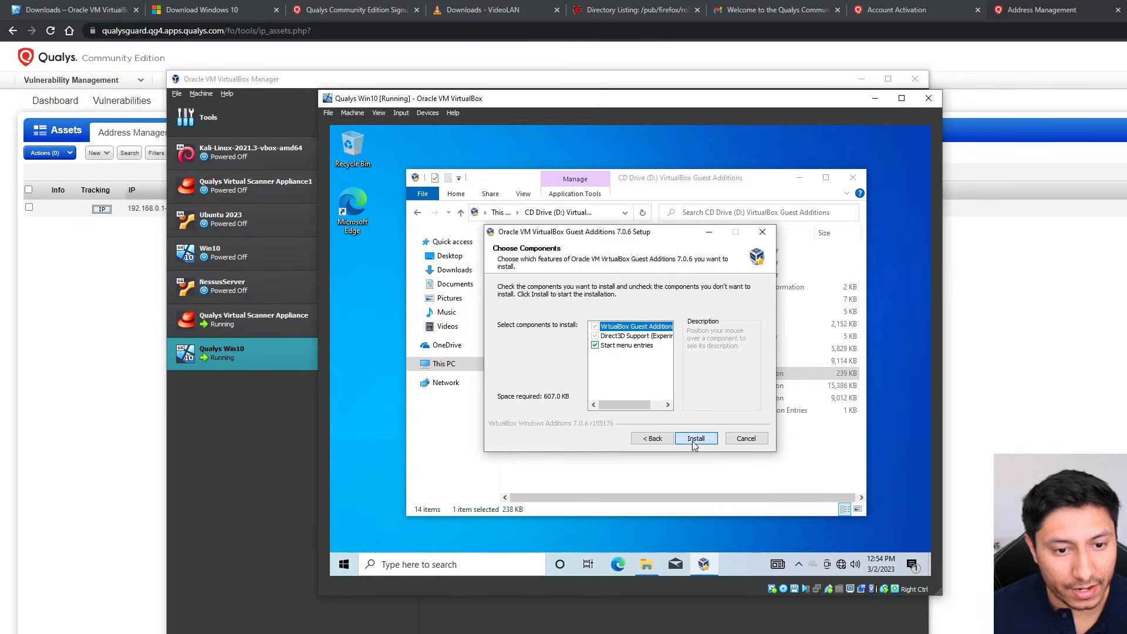
{"action": "left_click", "coordinate": [692, 440]}
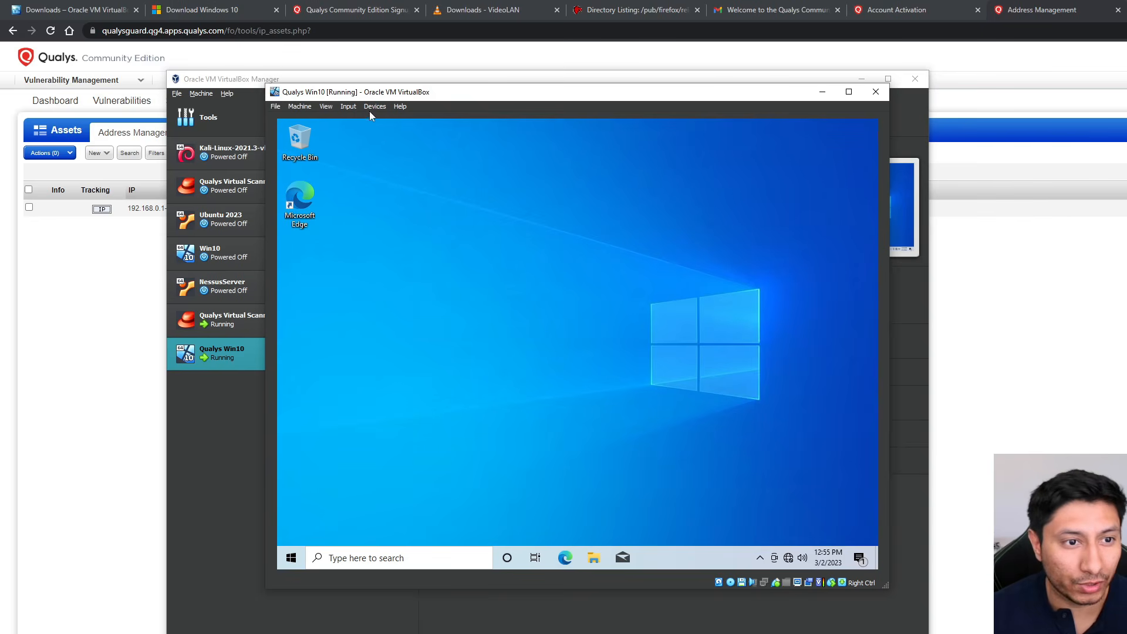
- Check that drag and drop for the Qualys Win10 machine is set to Bidirectional
{"action": "left_click", "coordinate": [373, 107]}
{"action": "mouse_move", "coordinate": [446, 217]}
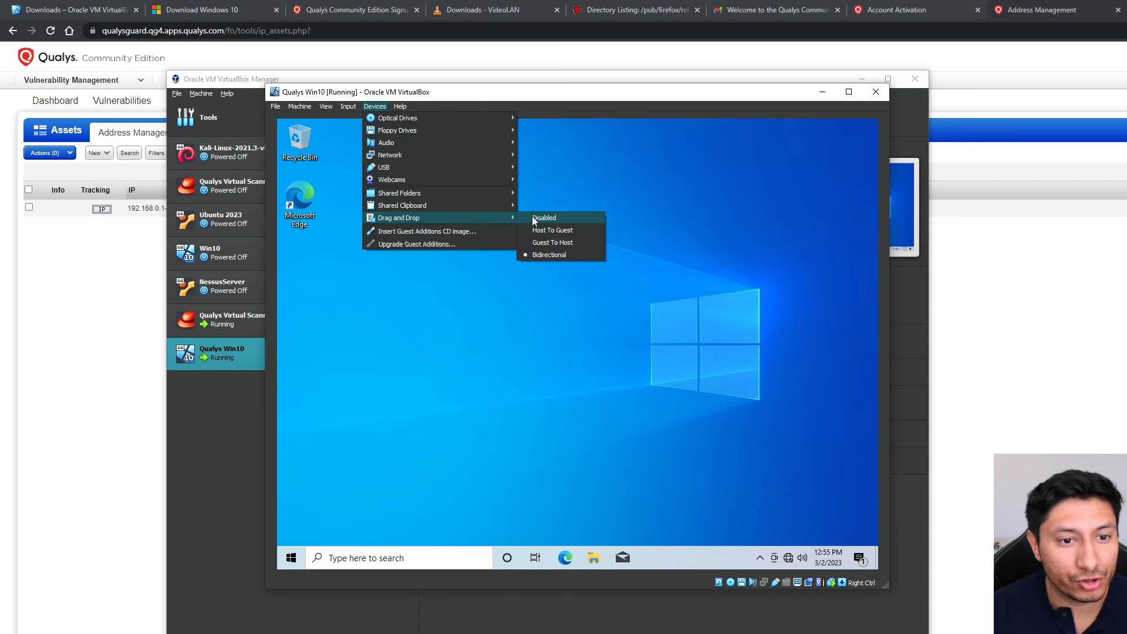
{"action": "left_click", "coordinate": [558, 277]}
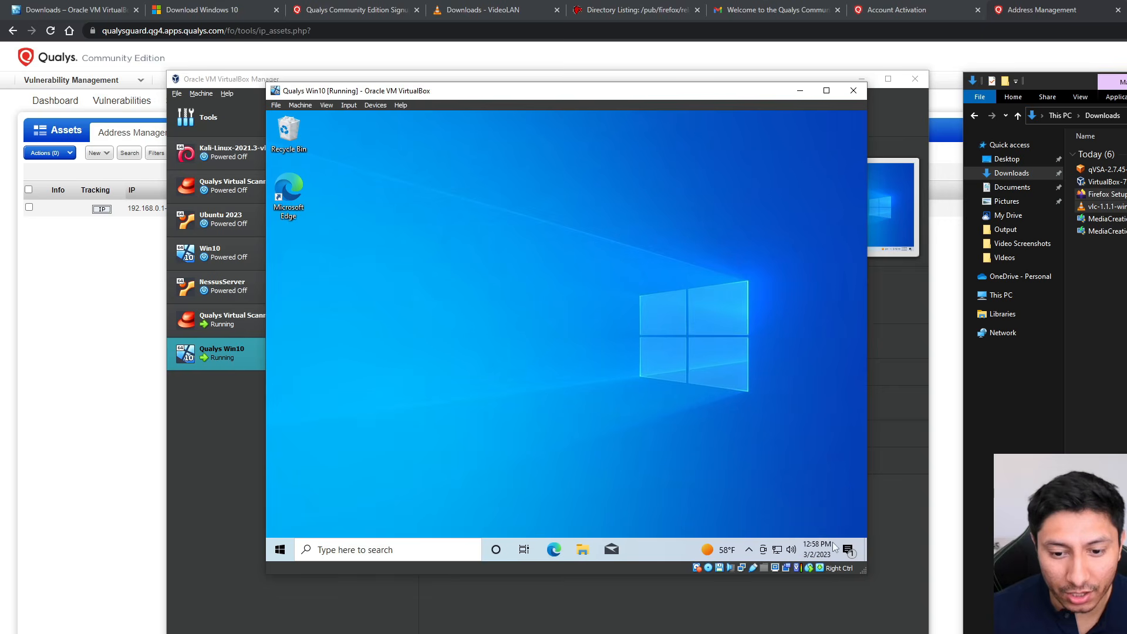
- Attach the Qualys Win10 machine's network Adapter 1 to Bridged Adapter and save the settings
{"action": "right_click", "coordinate": [742, 572]}
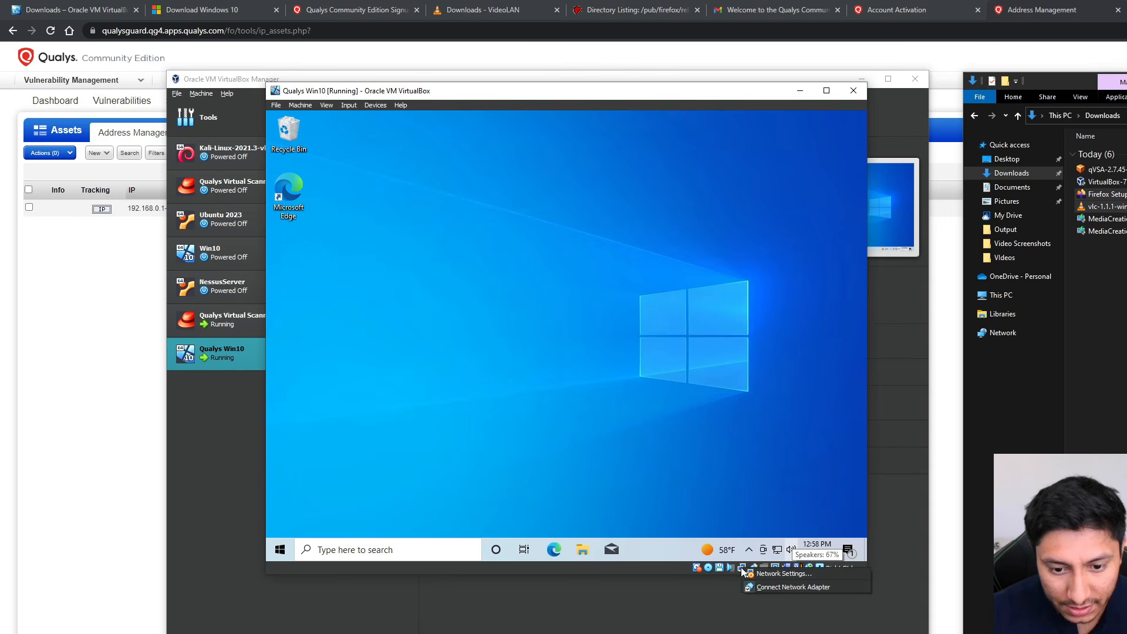
{"action": "left_click", "coordinate": [775, 575]}
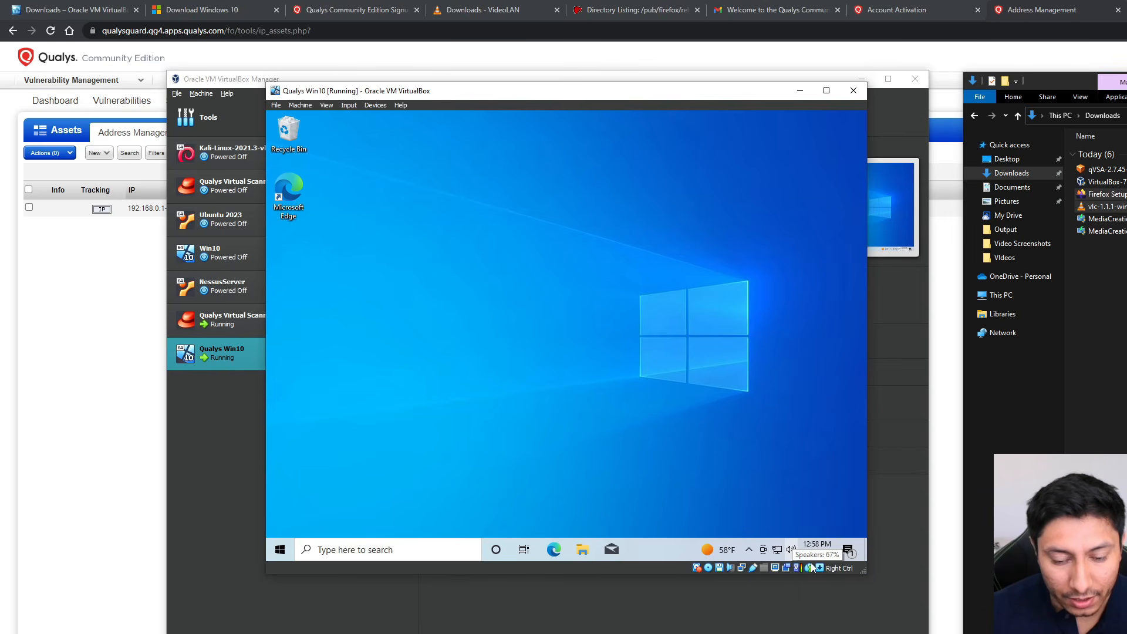
{"action": "left_click", "coordinate": [563, 276]}
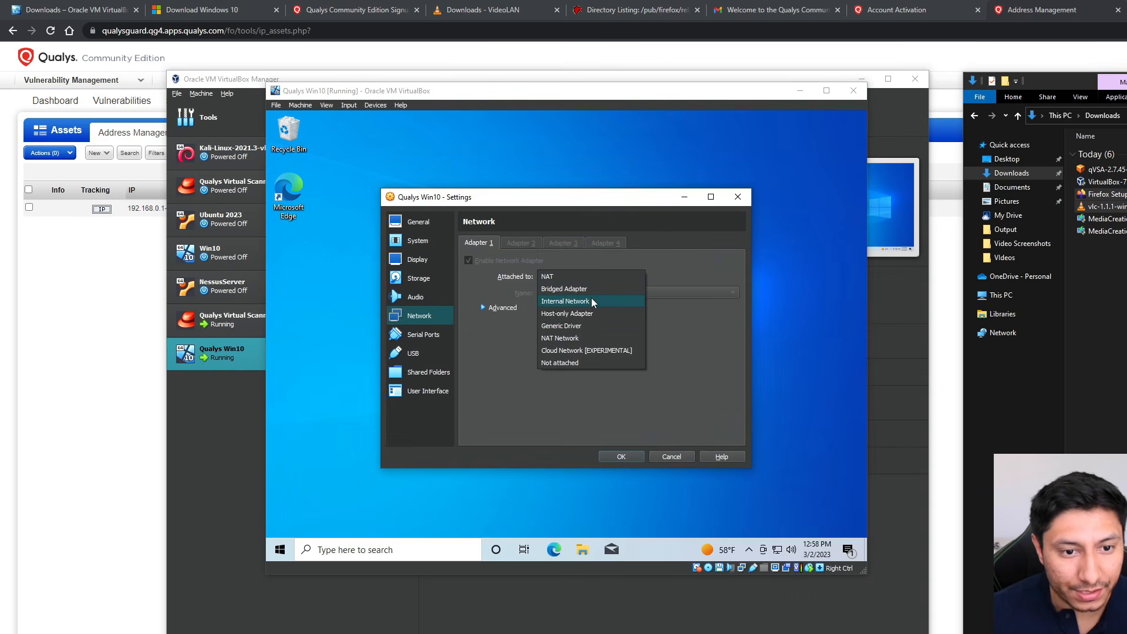
{"action": "left_click", "coordinate": [607, 288]}
{"action": "left_click", "coordinate": [611, 457]}
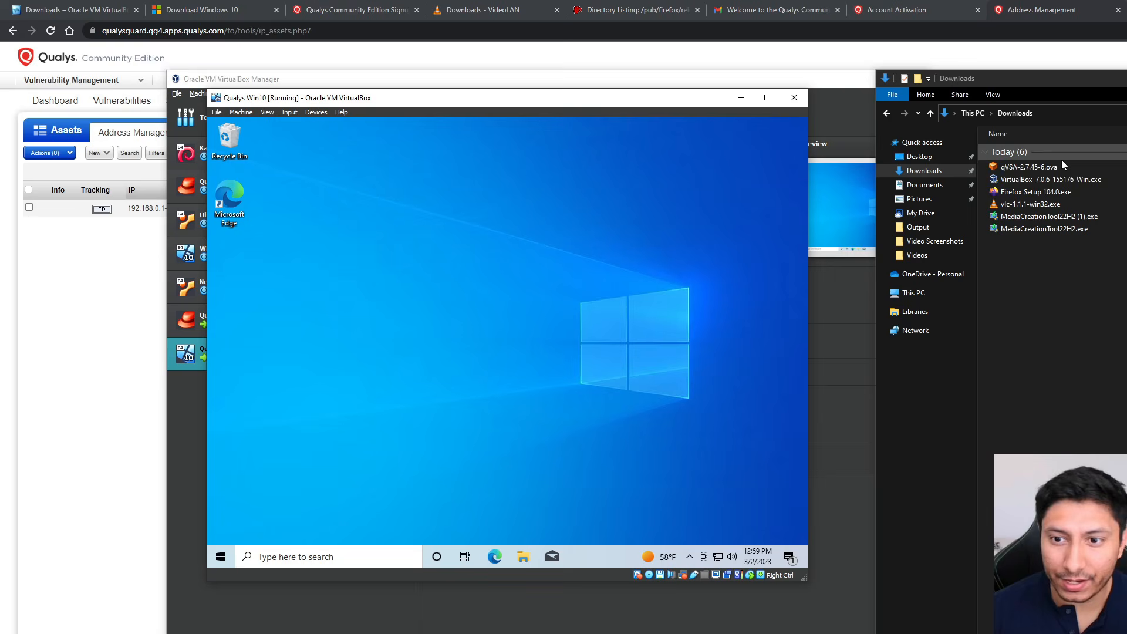
- Copy Firefox Setup 104.0.exe and vlc-1.1.1-win32.exe from the host's Downloads to the virtual machine's desktop and install both programs
{"action": "left_click", "coordinate": [1033, 192]}
{"action": "left_click", "coordinate": [1030, 204], "text": "ctrl"}
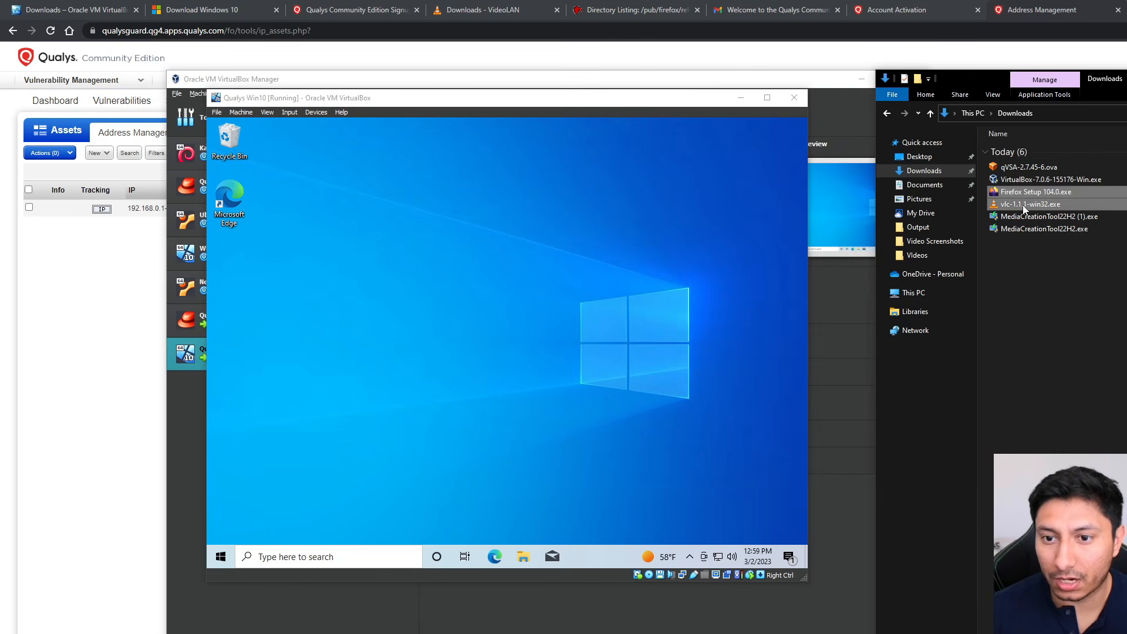
{"action": "left_click_drag", "start_coordinate": [1030, 204], "coordinate": [667, 299]}
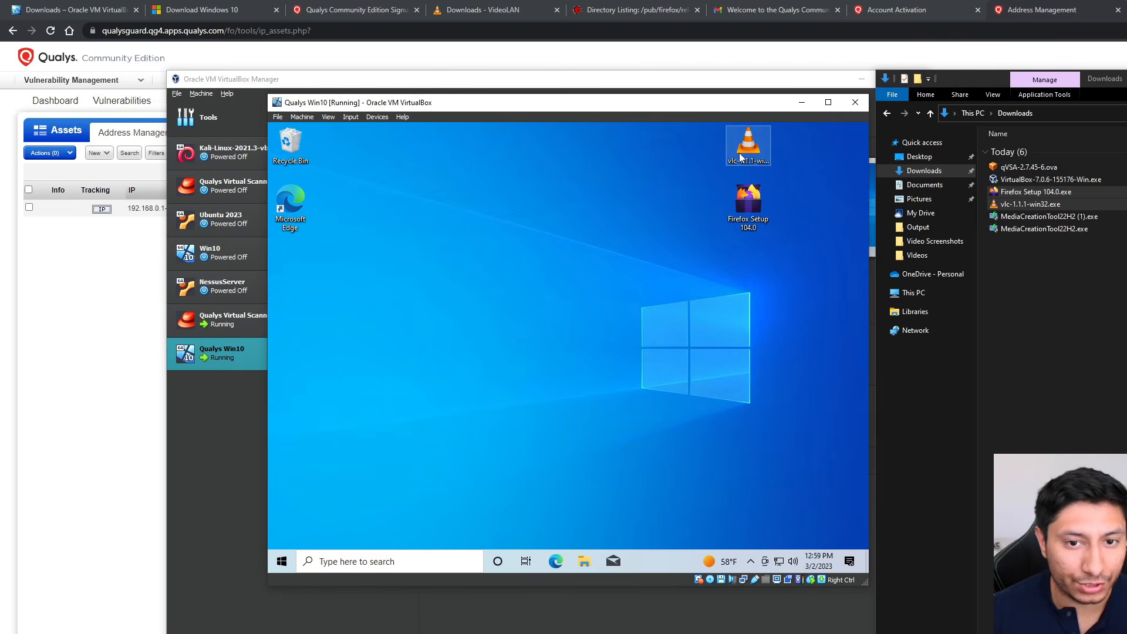
{"action": "double_click", "coordinate": [740, 158]}
{"action": "left_click", "coordinate": [517, 424]}
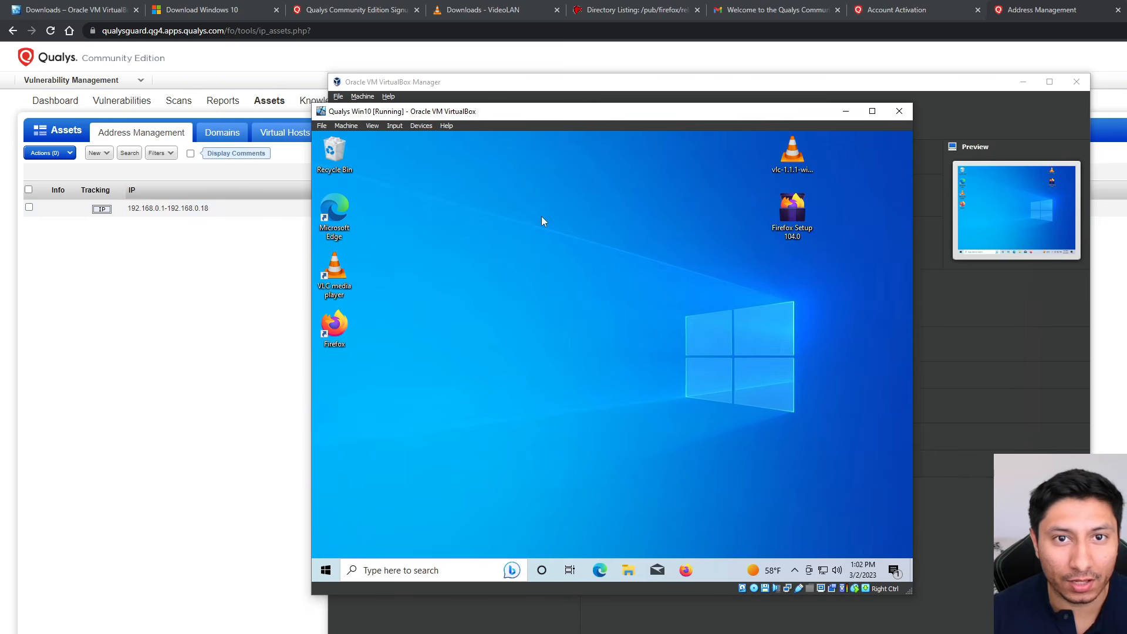
- In the virtual machine's Control Panel, open the Internet Protocol Version 4 (TCP/IPv4) properties of the Ethernet connection
{"action": "left_click", "coordinate": [326, 570]}
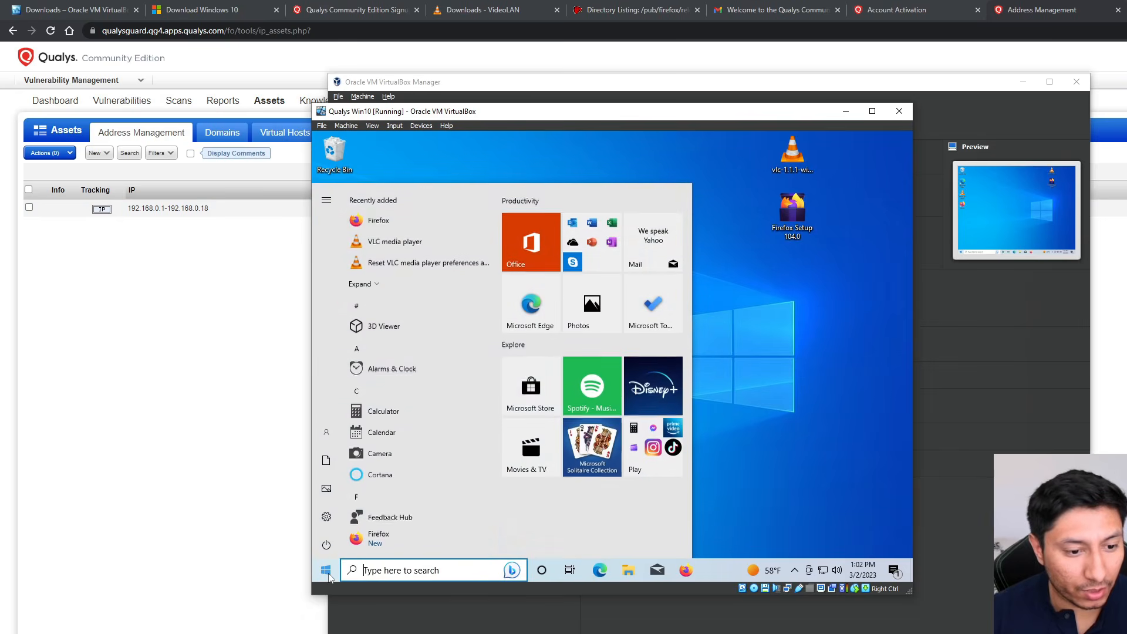
{"action": "type", "text": "con"}
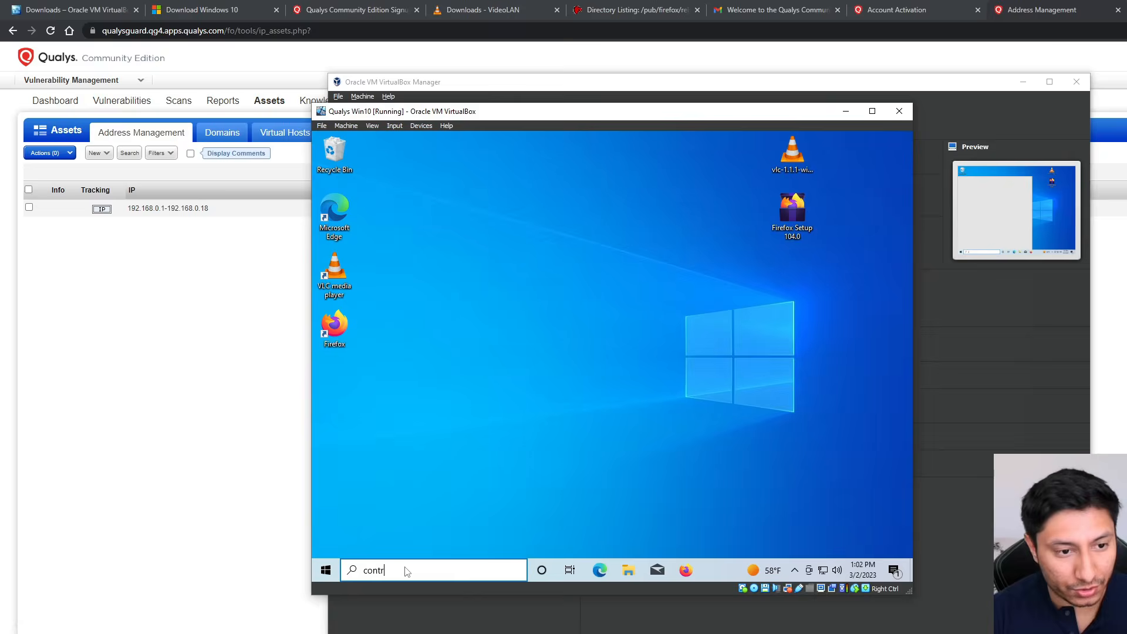
{"action": "key", "text": "Return"}
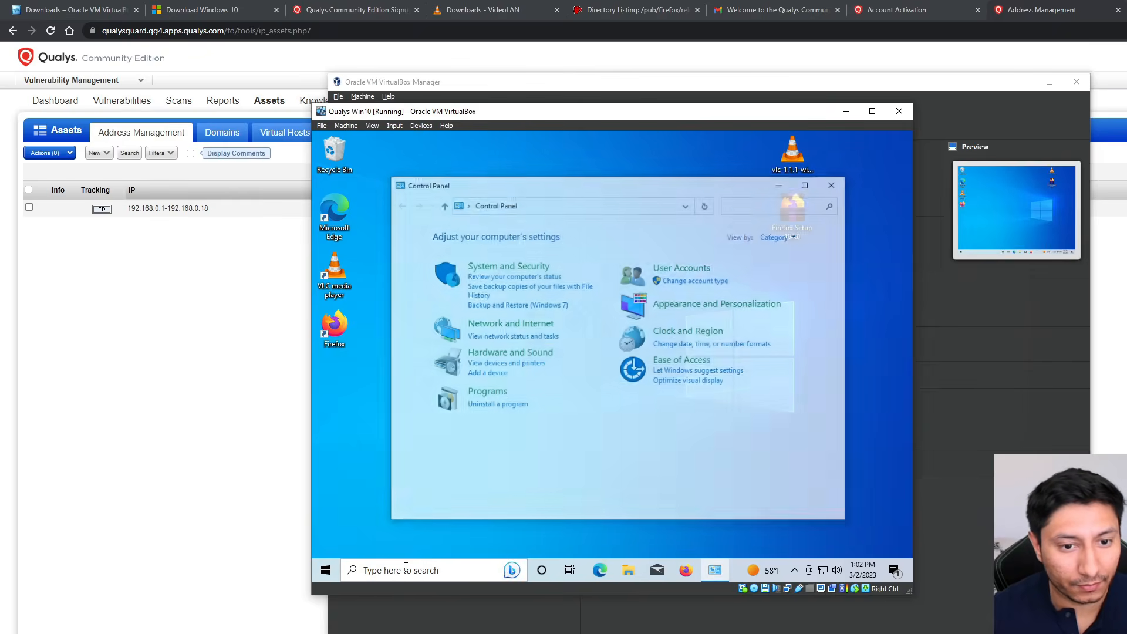
{"action": "left_click", "coordinate": [510, 324]}
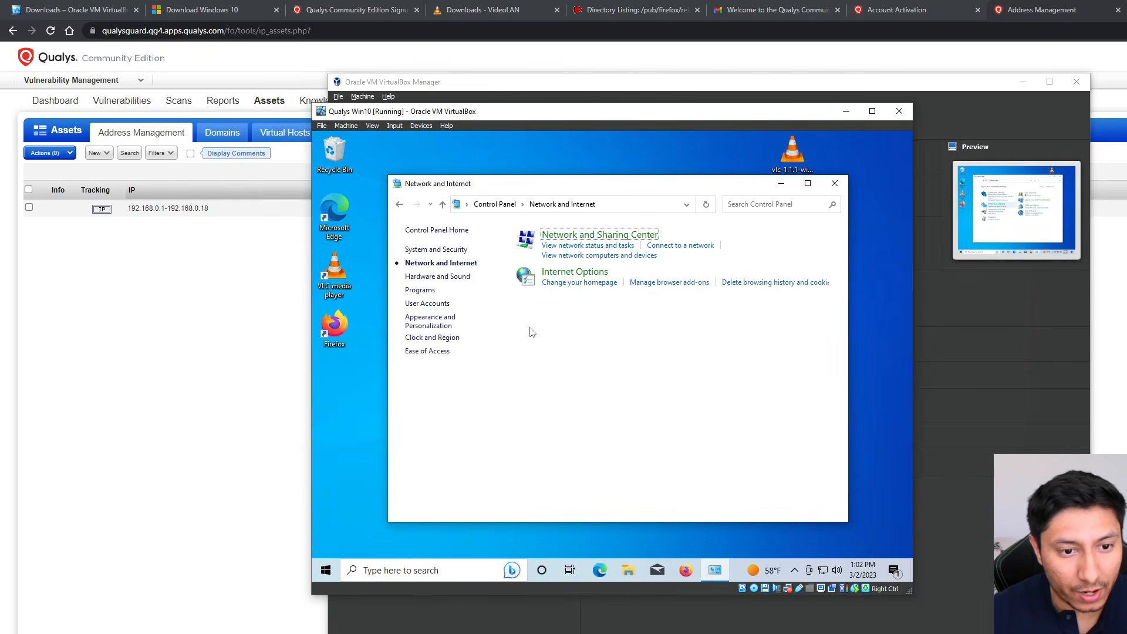
{"action": "left_click", "coordinate": [587, 236]}
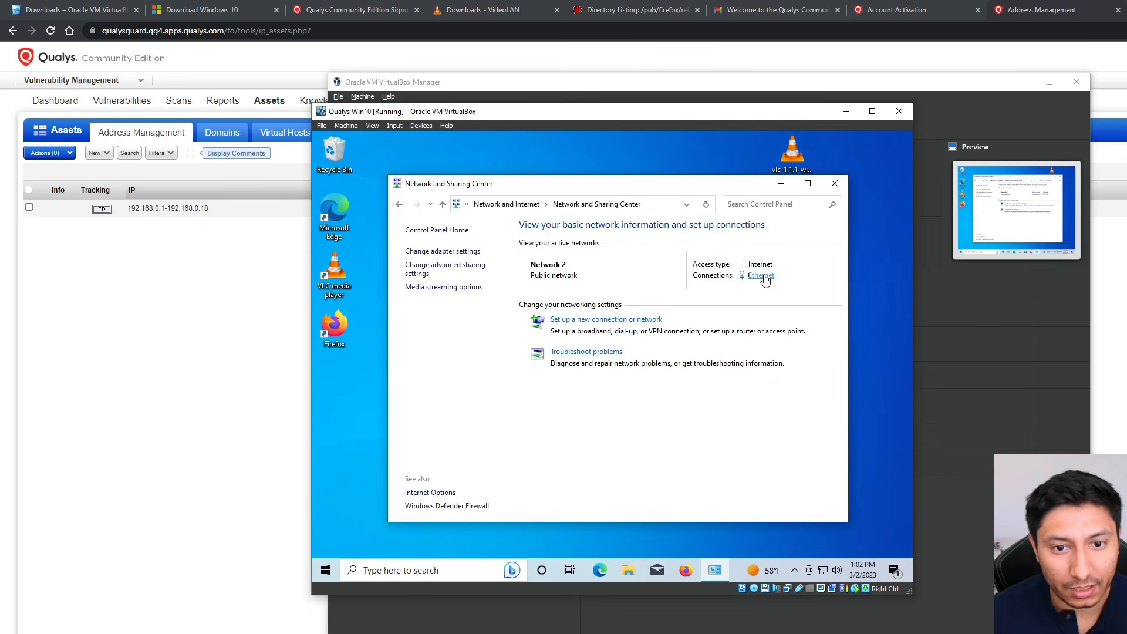
{"action": "left_click", "coordinate": [761, 276]}
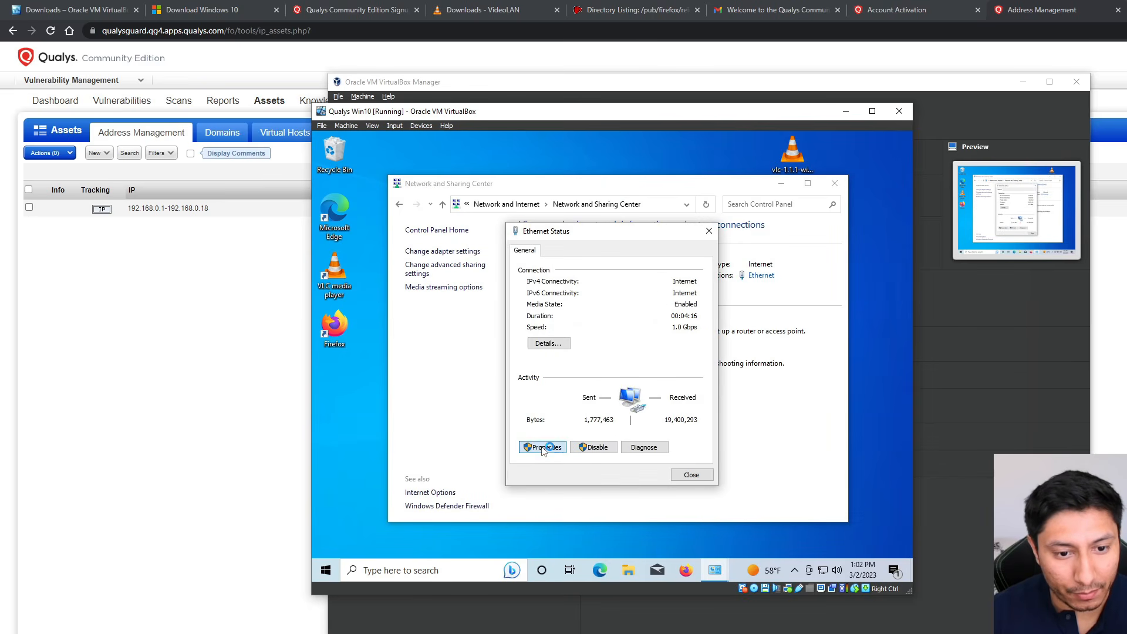
{"action": "left_click", "coordinate": [535, 447]}
{"action": "scroll", "coordinate": [709, 355], "scroll_direction": "down", "scroll_amount": 1}
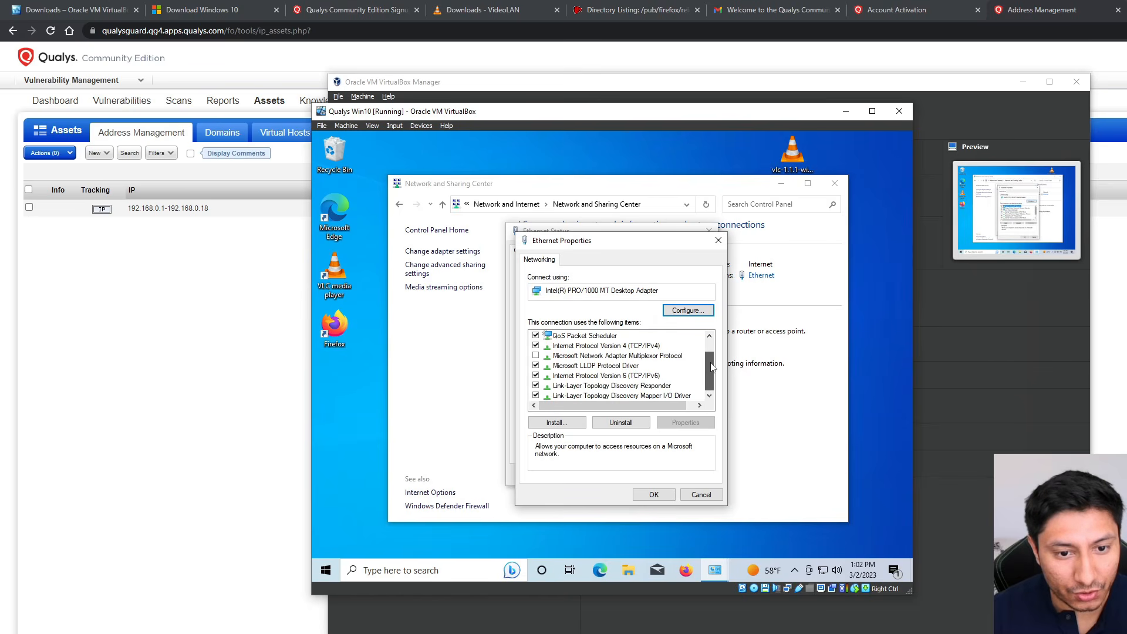
{"action": "left_click", "coordinate": [587, 347]}
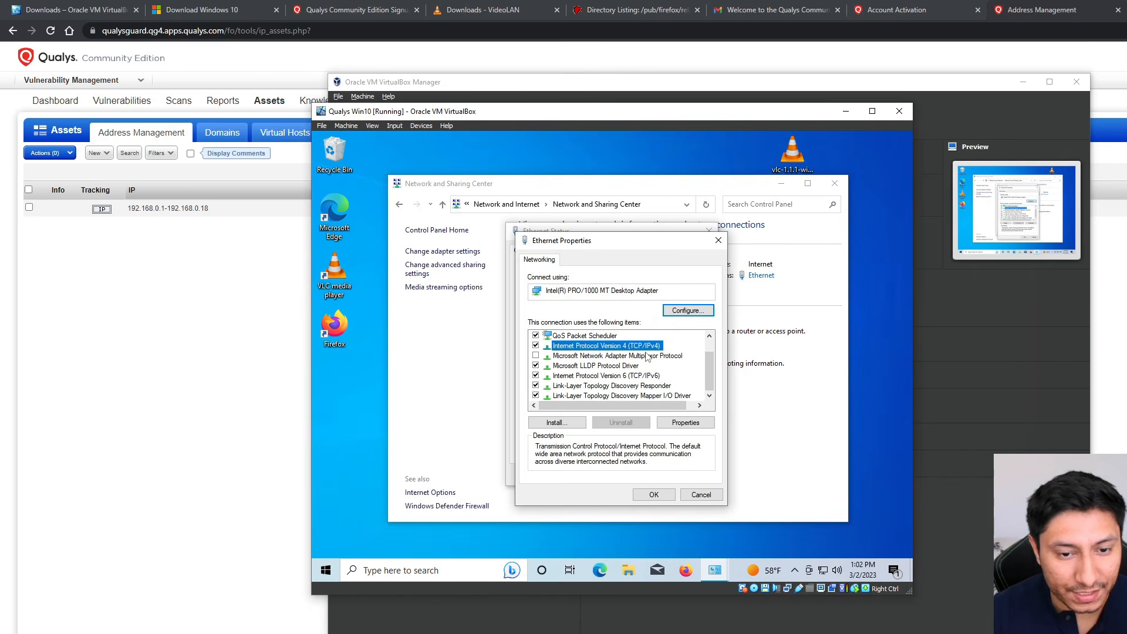
{"action": "left_click", "coordinate": [672, 422]}
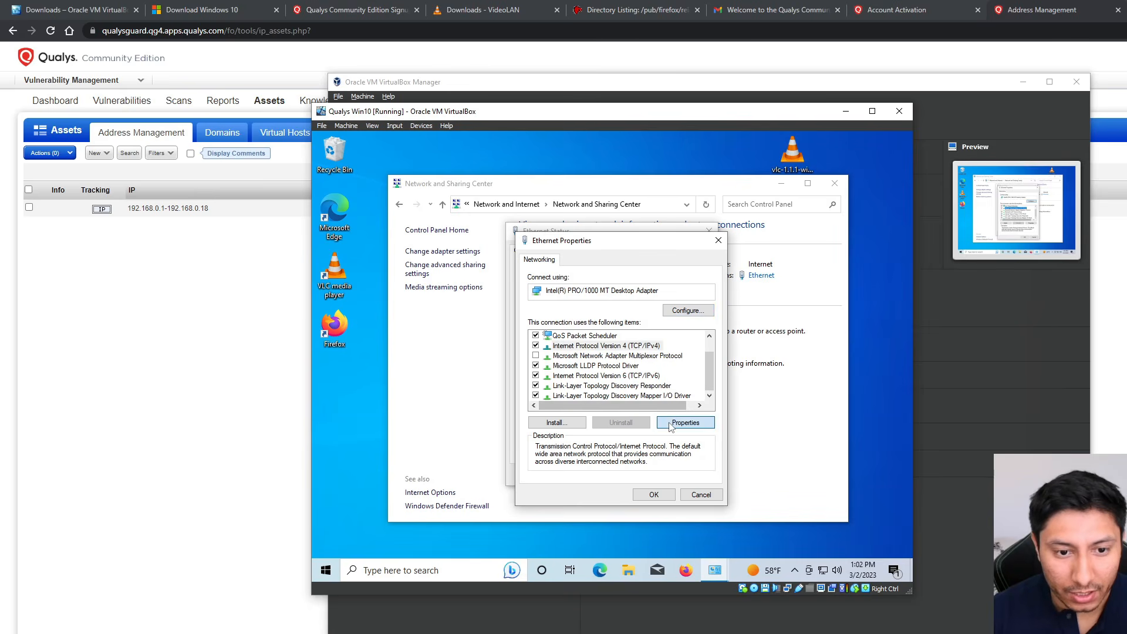
- Assign the Ethernet connection the static IP address 192.168.0.7 with subnet mask 255.255.255.0
{"action": "left_click", "coordinate": [558, 370]}
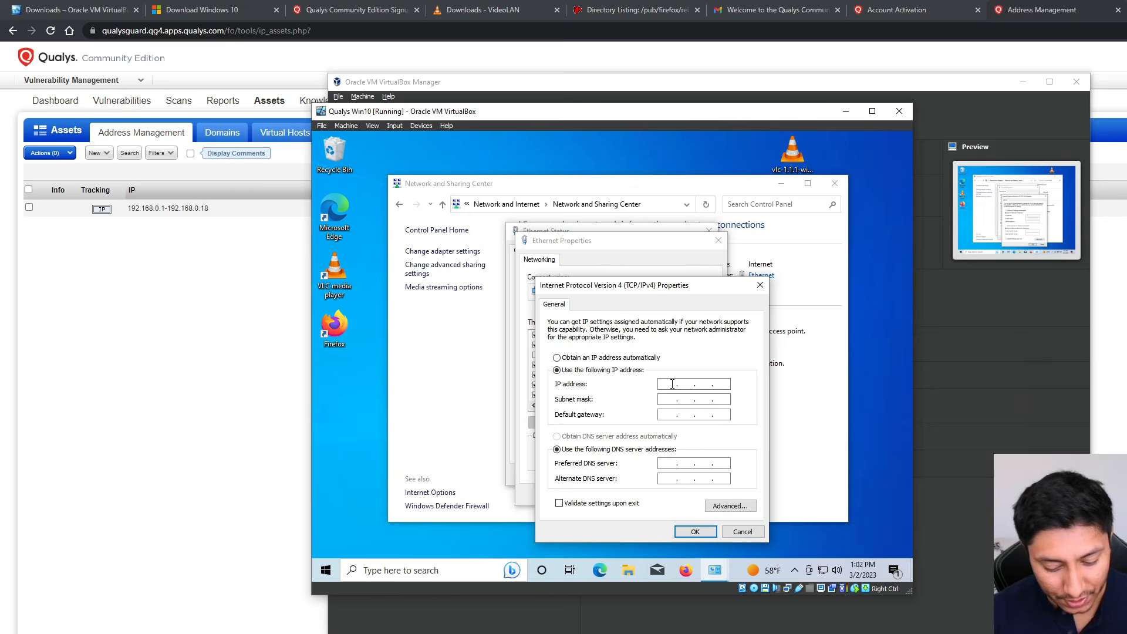
{"action": "type", "text": "192 . 1"}
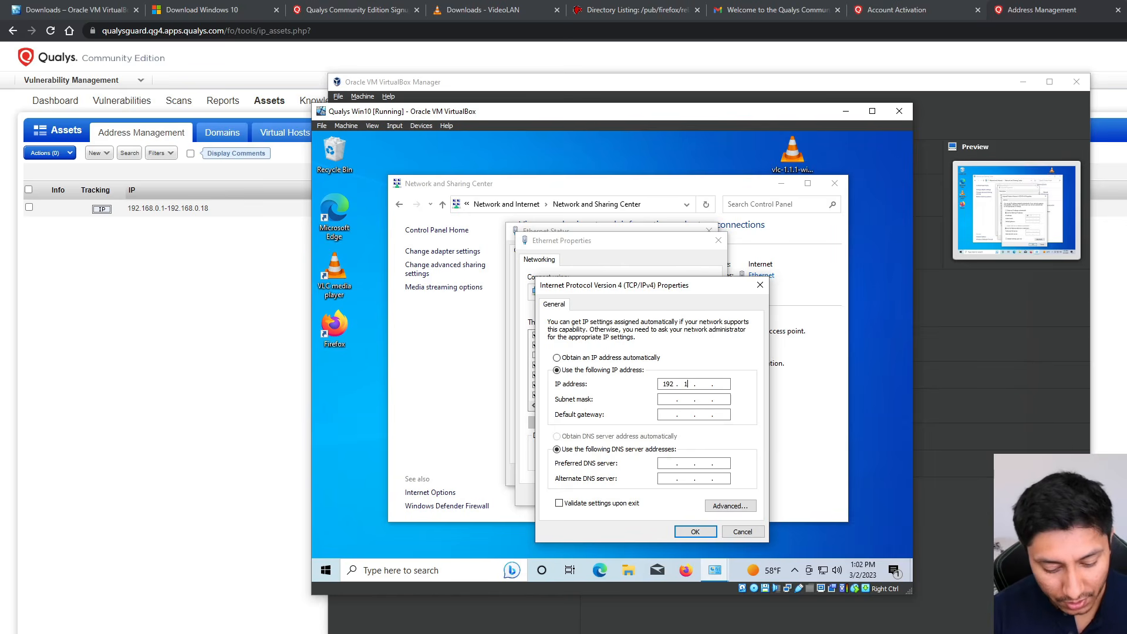
{"action": "type", "text": "68"}
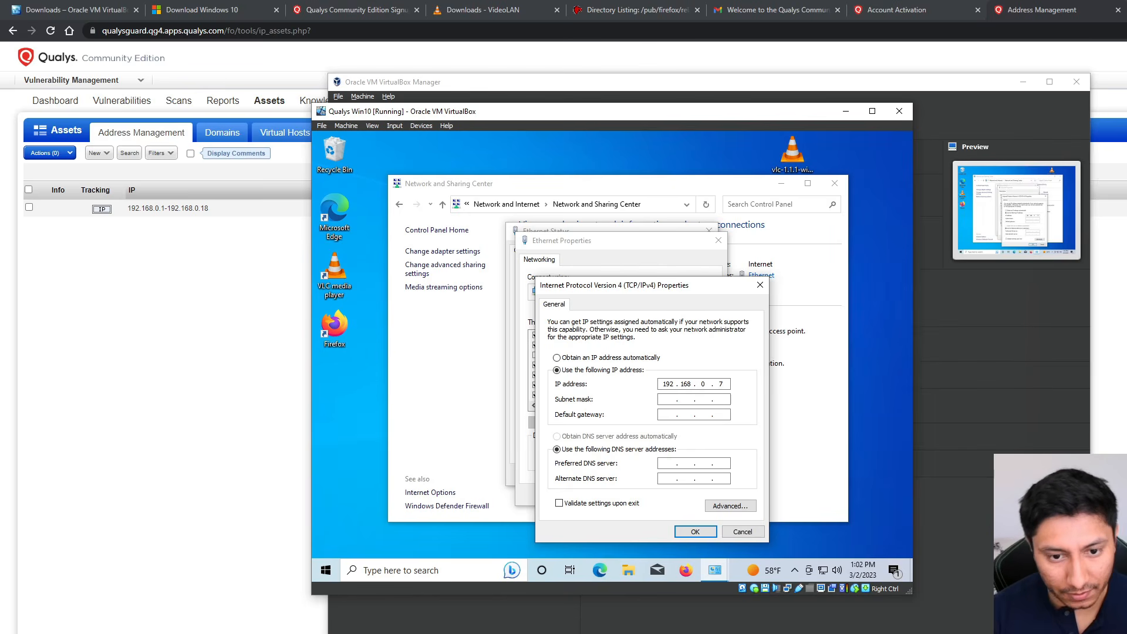
{"action": "left_click", "coordinate": [664, 400]}
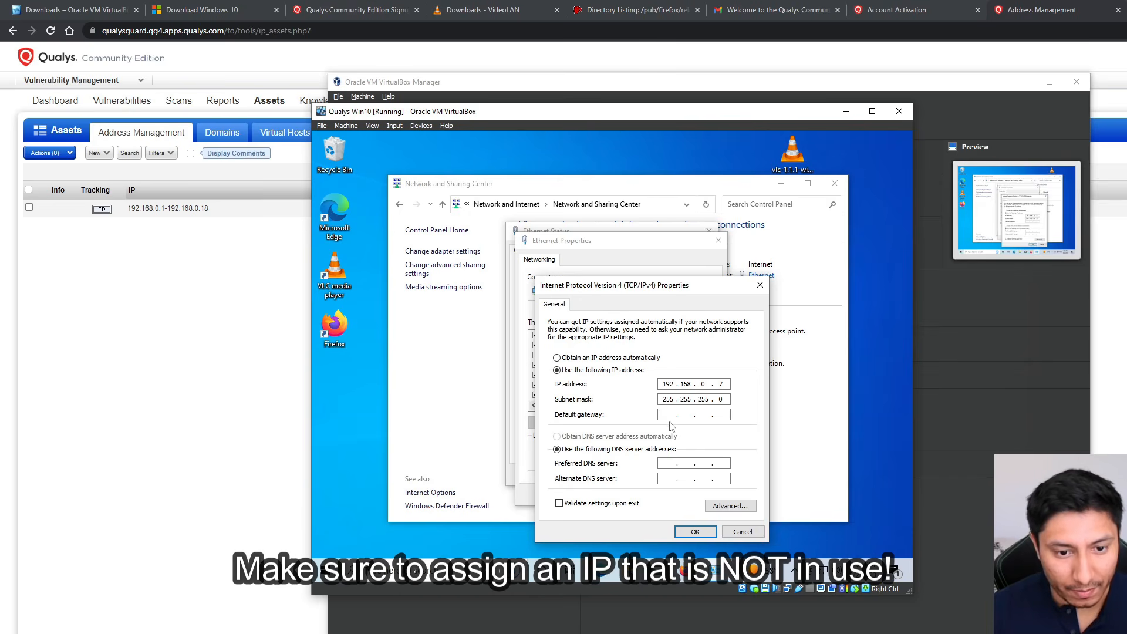
- Enter a default gateway beginning with 192.168.0, apply the IPv4 settings and close the virtual machine's network windows
{"action": "left_click", "coordinate": [679, 415]}
{"action": "type", "text": "129.8"}
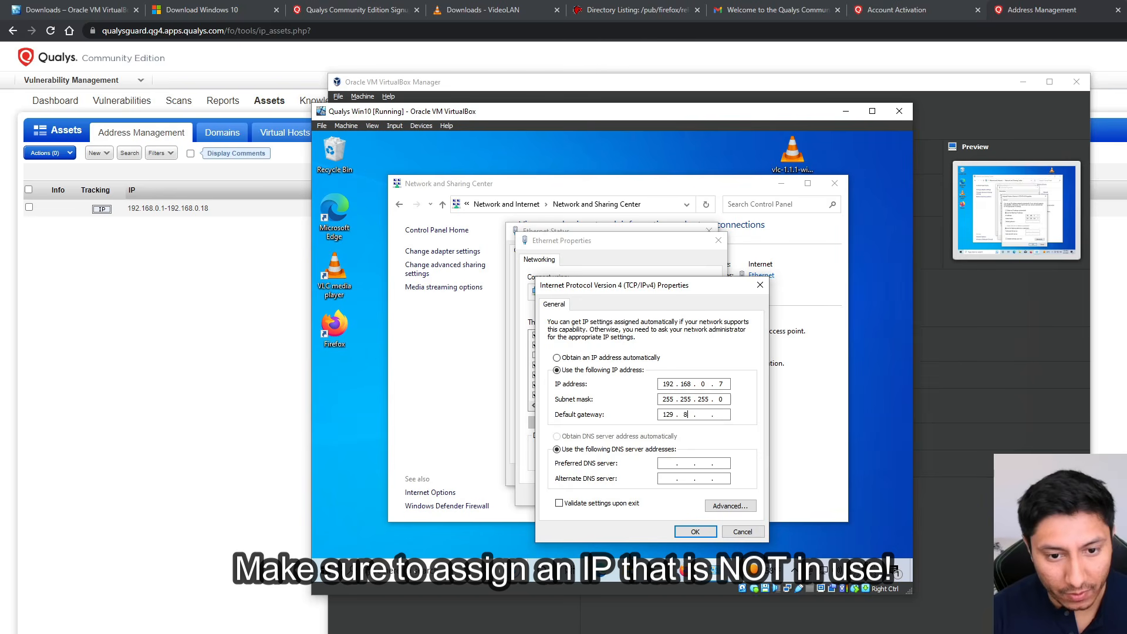
{"action": "key", "text": "BackSpace"}
{"action": "key", "text": "BackSpace"}
{"action": "key", "text": "BackSpace"}
{"action": "key", "text": "BackSpace"}
{"action": "type", "text": "92 . 1"}
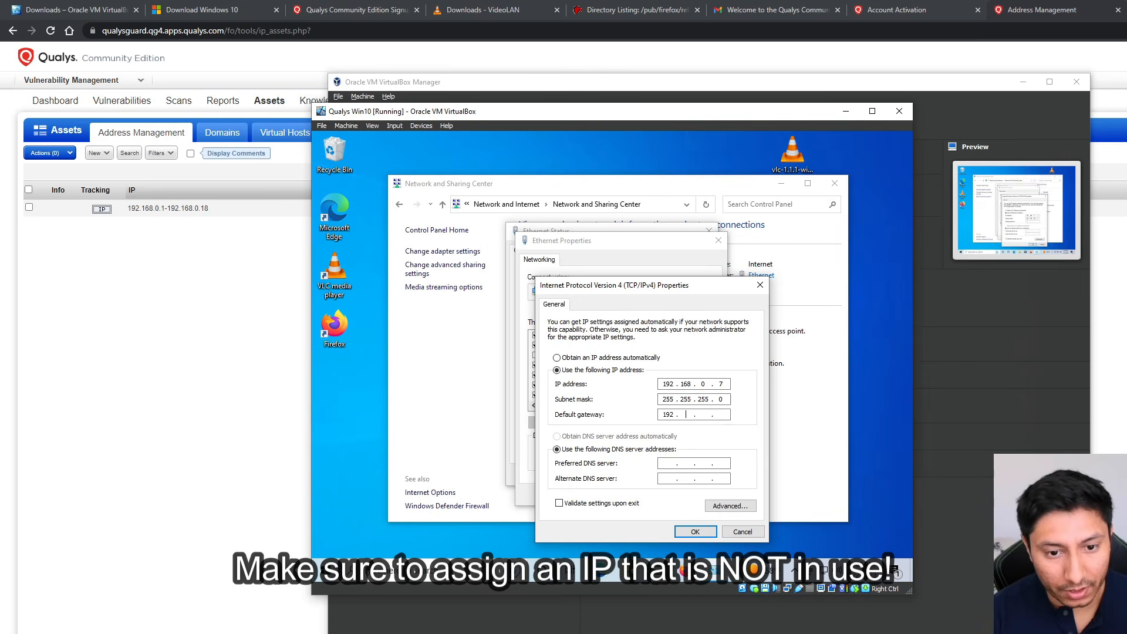
{"action": "type", "text": "68 . 0"}
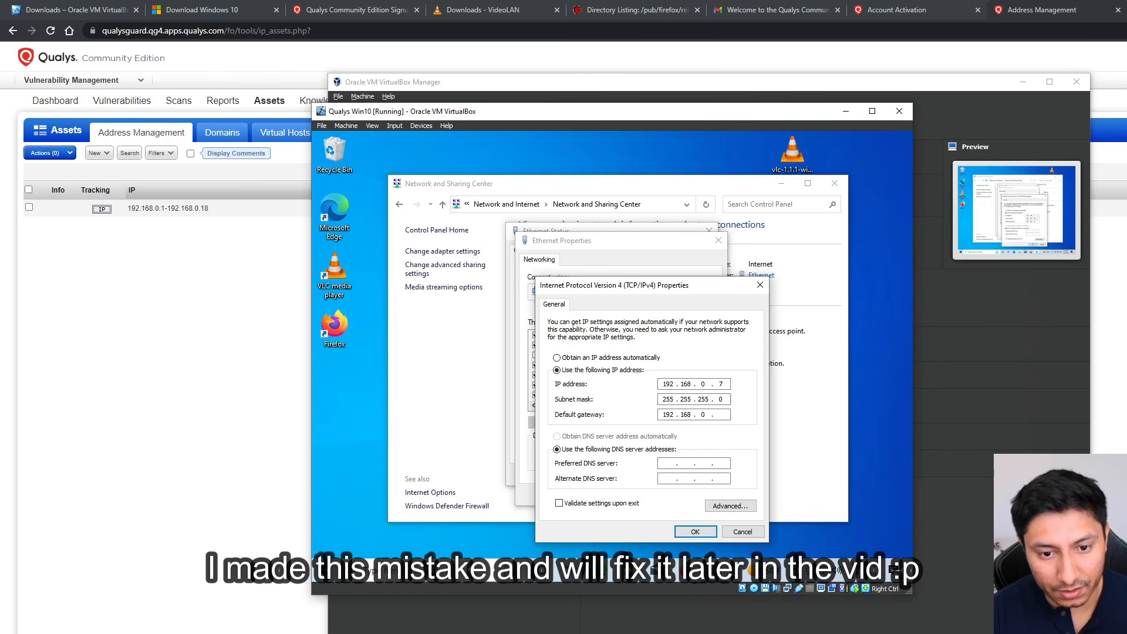
{"action": "left_click", "coordinate": [695, 531]}
{"action": "left_click", "coordinate": [642, 496]}
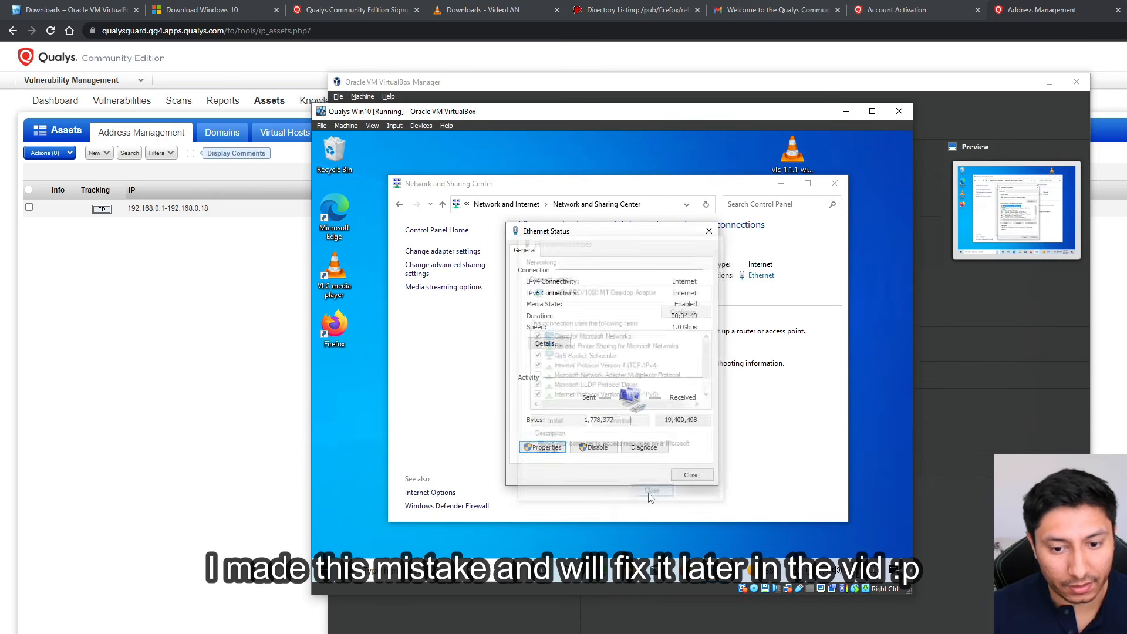
{"action": "left_click", "coordinate": [710, 230]}
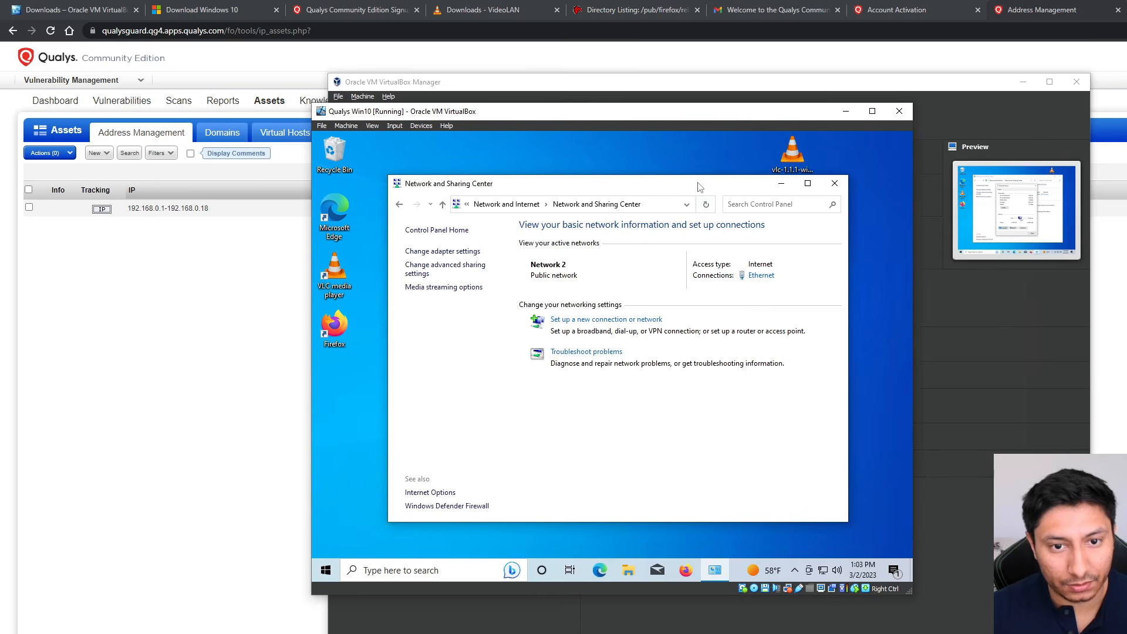
{"action": "left_click", "coordinate": [836, 186]}
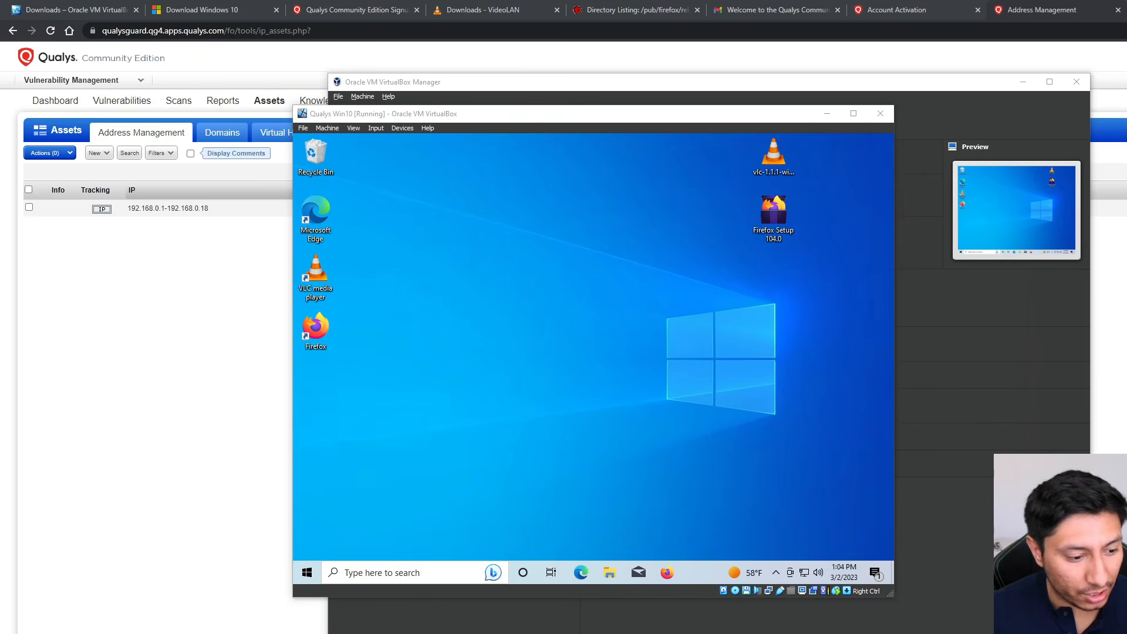
- Open a Command Prompt on the host computer, ping the virtual machine at 192.168.0.7 and close the prompt
{"action": "key", "text": "super"}
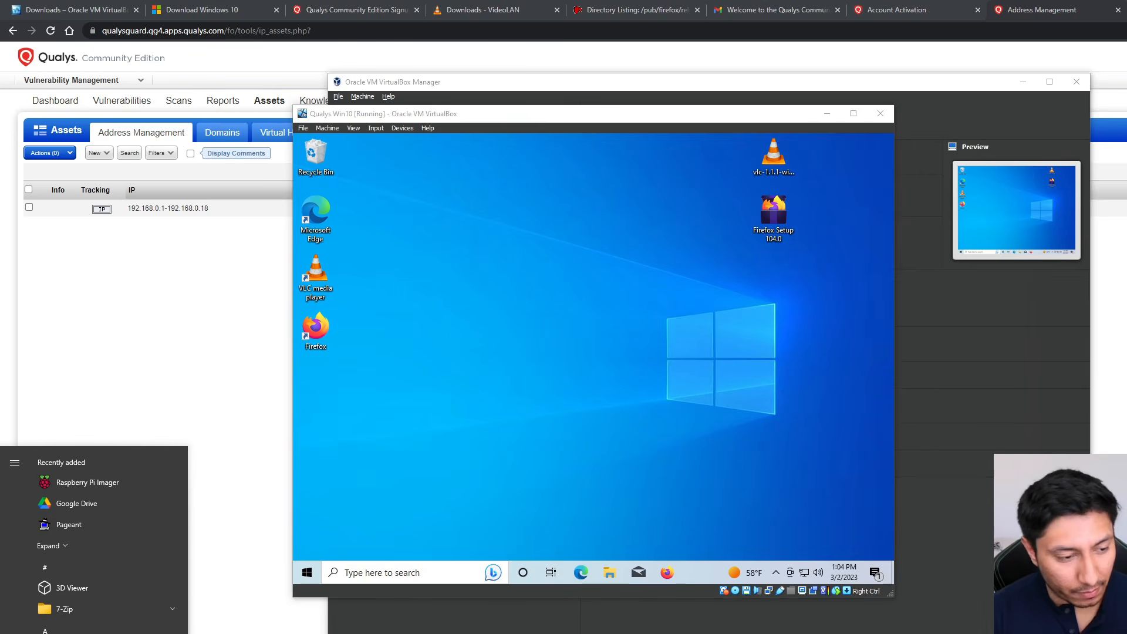
{"action": "type", "text": "cmd"}
{"action": "key", "text": "Return"}
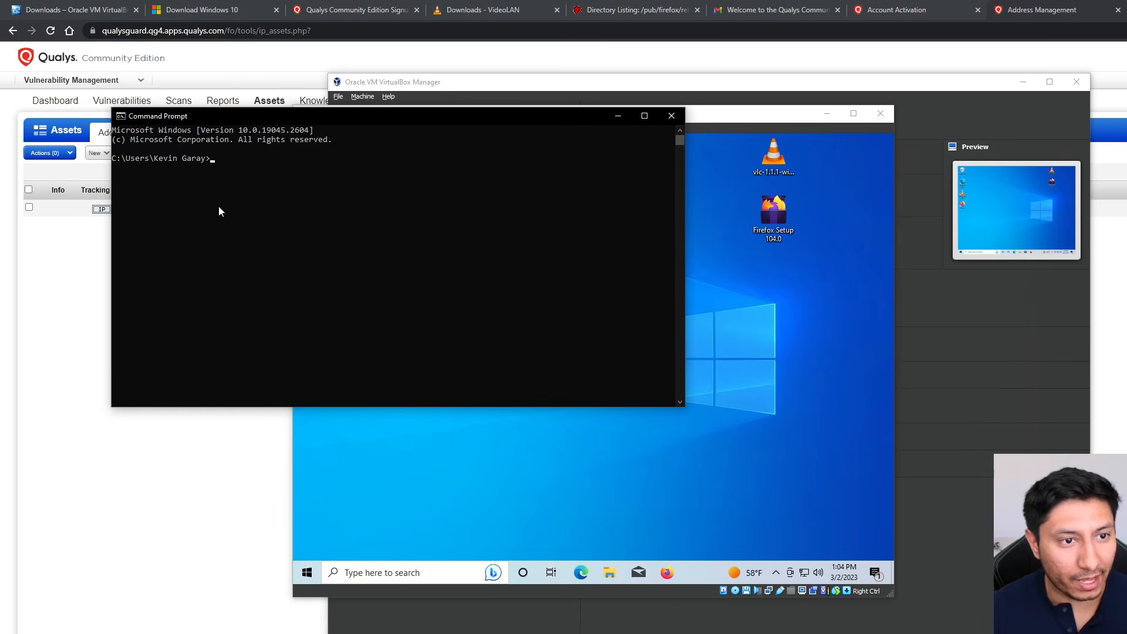
{"action": "left_click", "coordinate": [339, 362]}
{"action": "left_click_drag", "start_coordinate": [369, 122], "coordinate": [468, 270]}
{"action": "left_click", "coordinate": [424, 363]}
{"action": "key", "text": "Escape"}
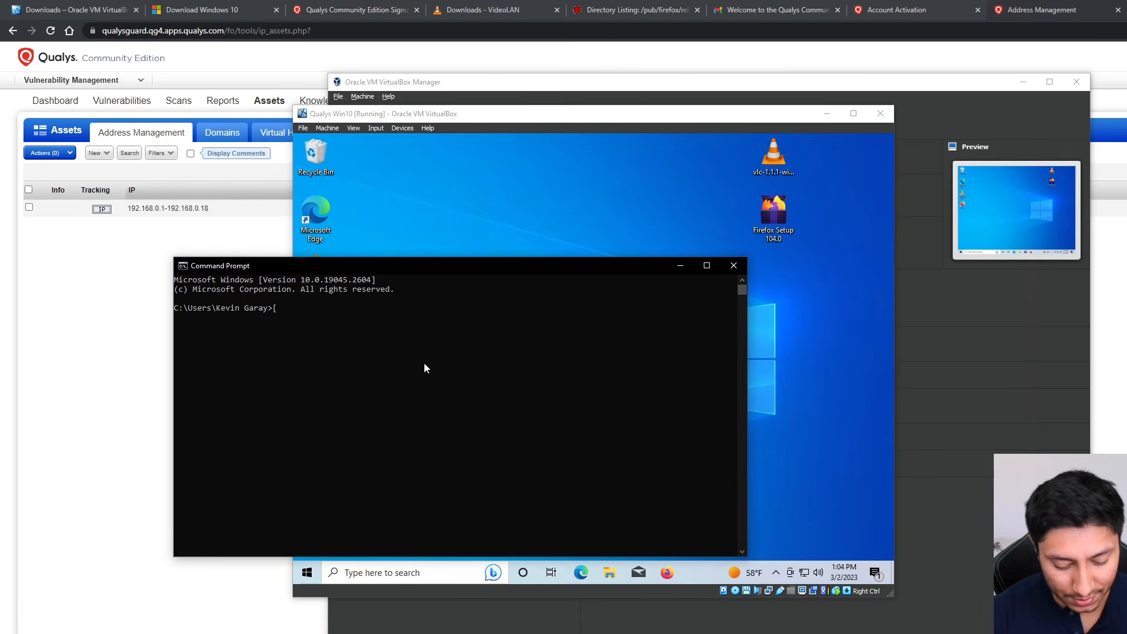
{"action": "type", "text": "ping 19"}
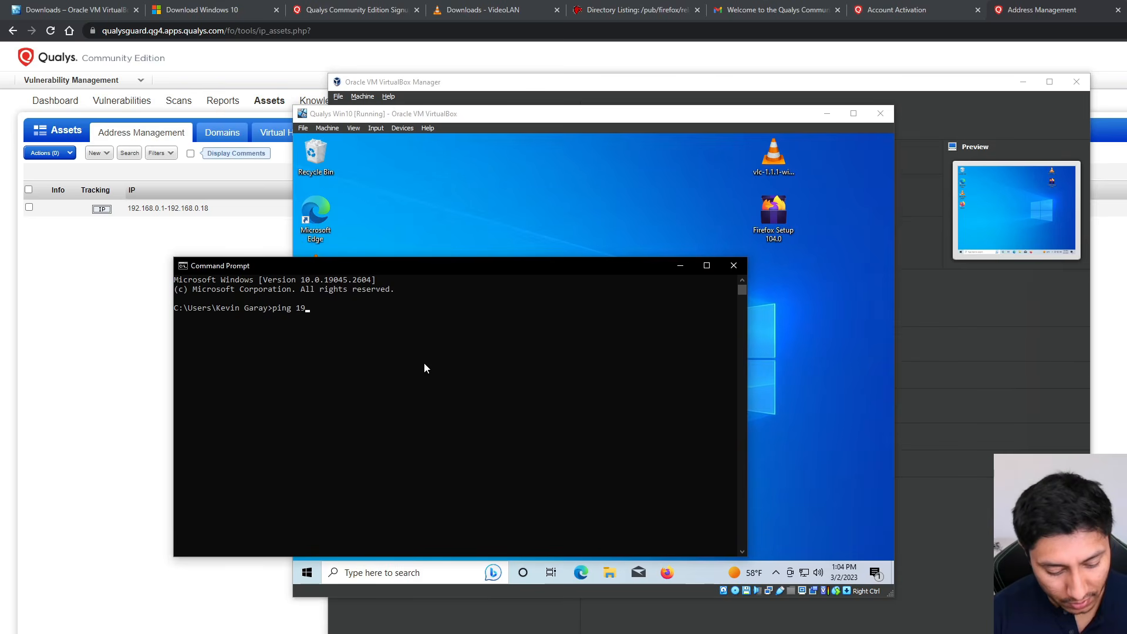
{"action": "type", "text": "2.168.0.7"}
{"action": "key", "text": "Return"}
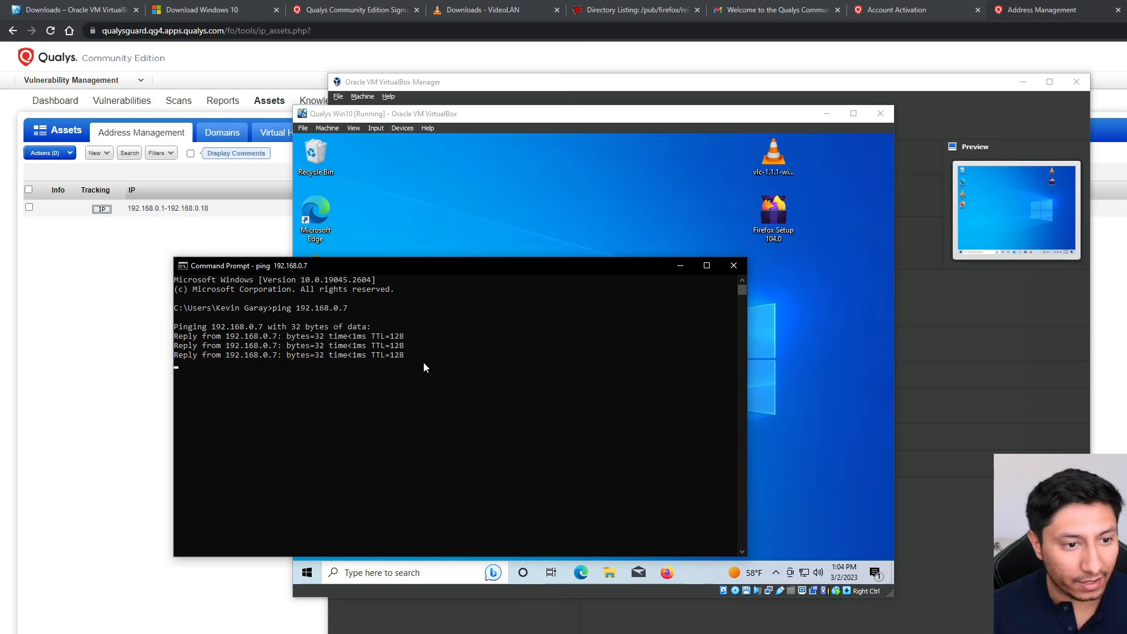
{"action": "left_click_drag", "start_coordinate": [393, 264], "coordinate": [507, 265]}
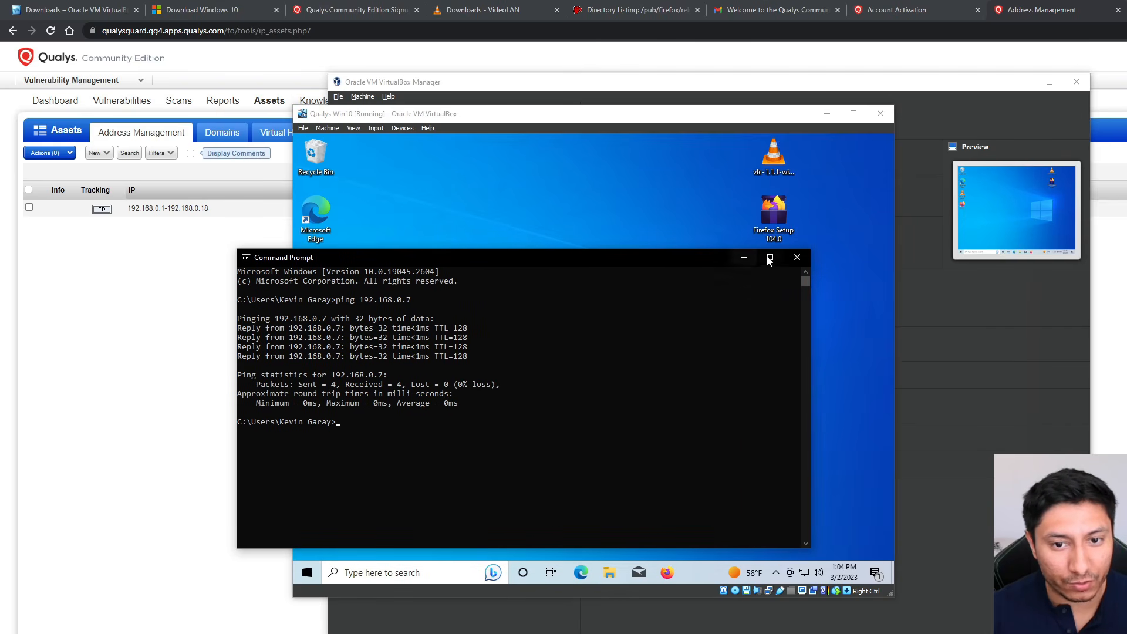
{"action": "left_click", "coordinate": [794, 256]}
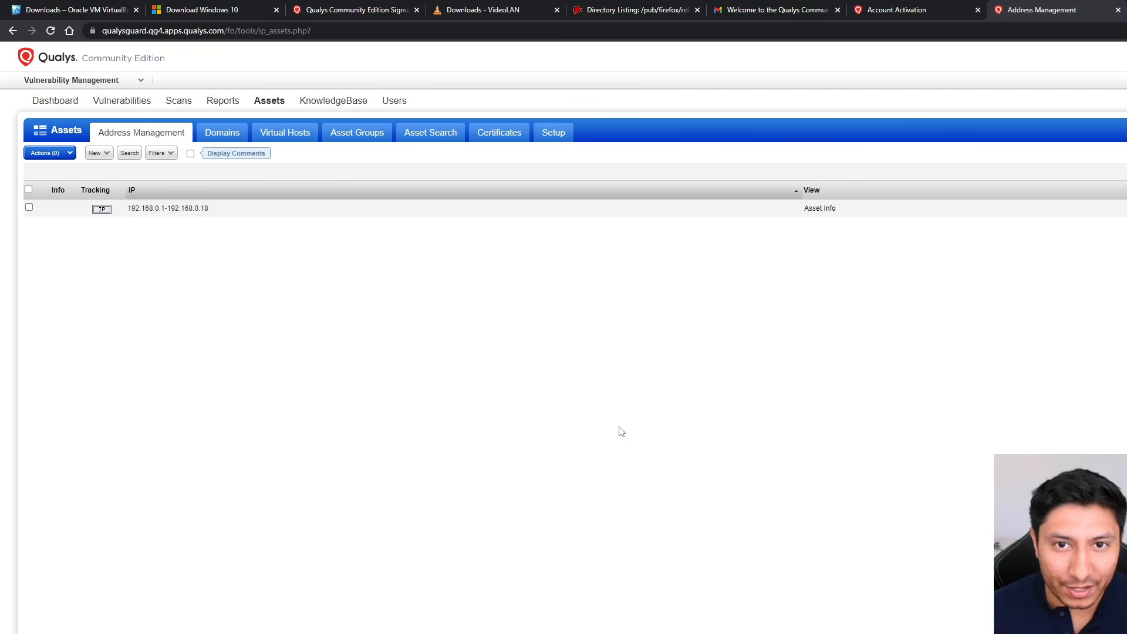
- In the Qualys scan configuration, start a new option profile titled Basic Net Scan
{"action": "left_click", "coordinate": [178, 100]}
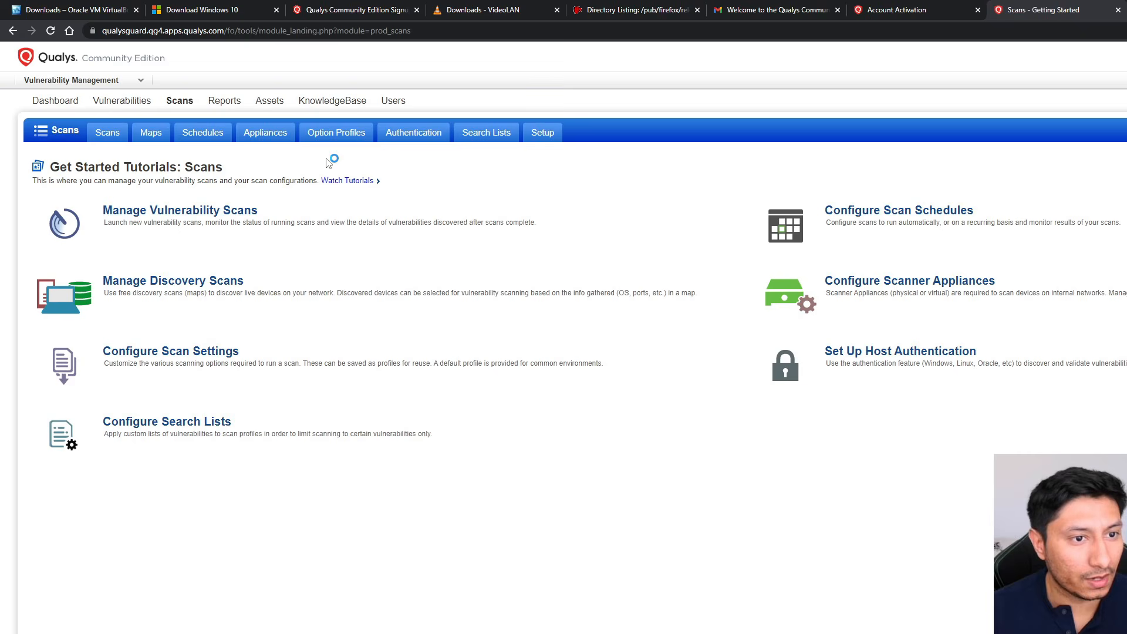
{"action": "left_click", "coordinate": [350, 136]}
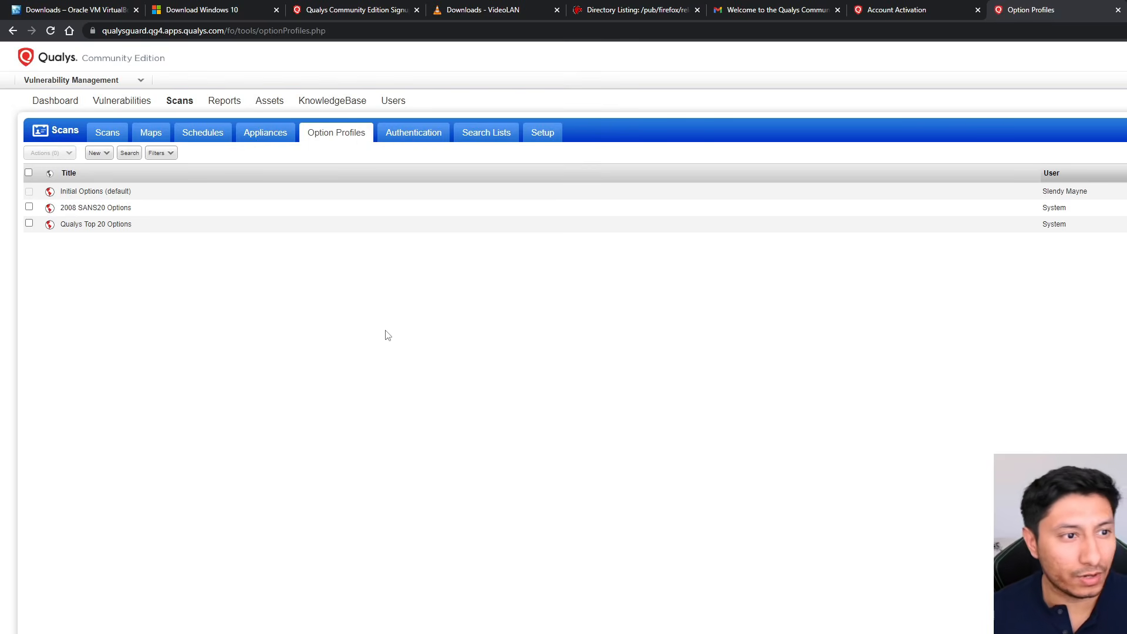
{"action": "left_click", "coordinate": [100, 153]}
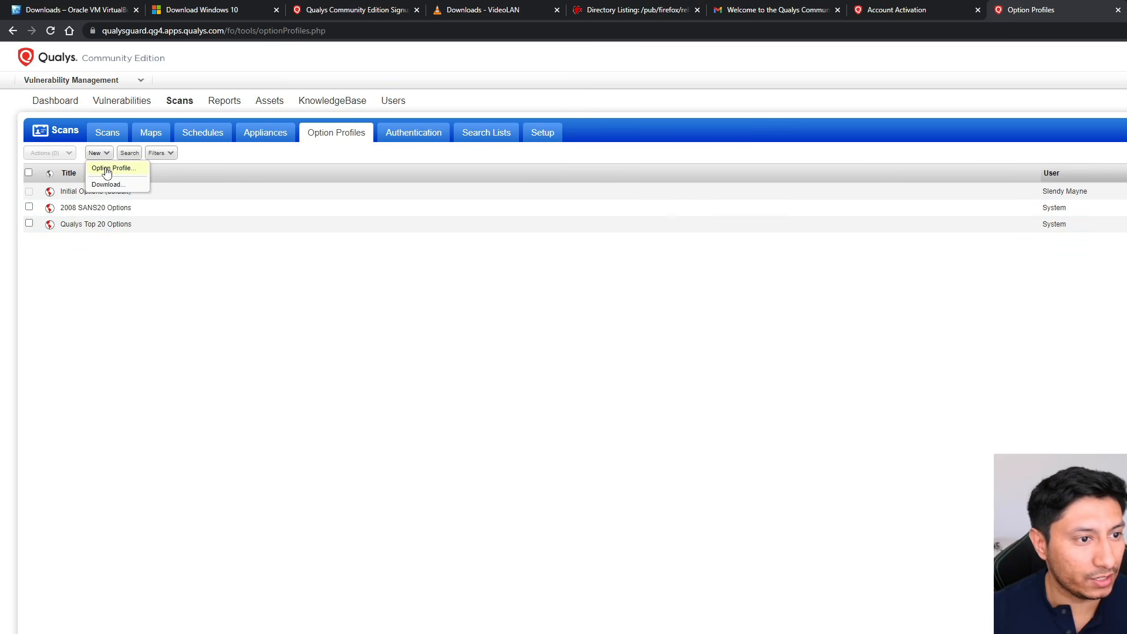
{"action": "left_click", "coordinate": [106, 170]}
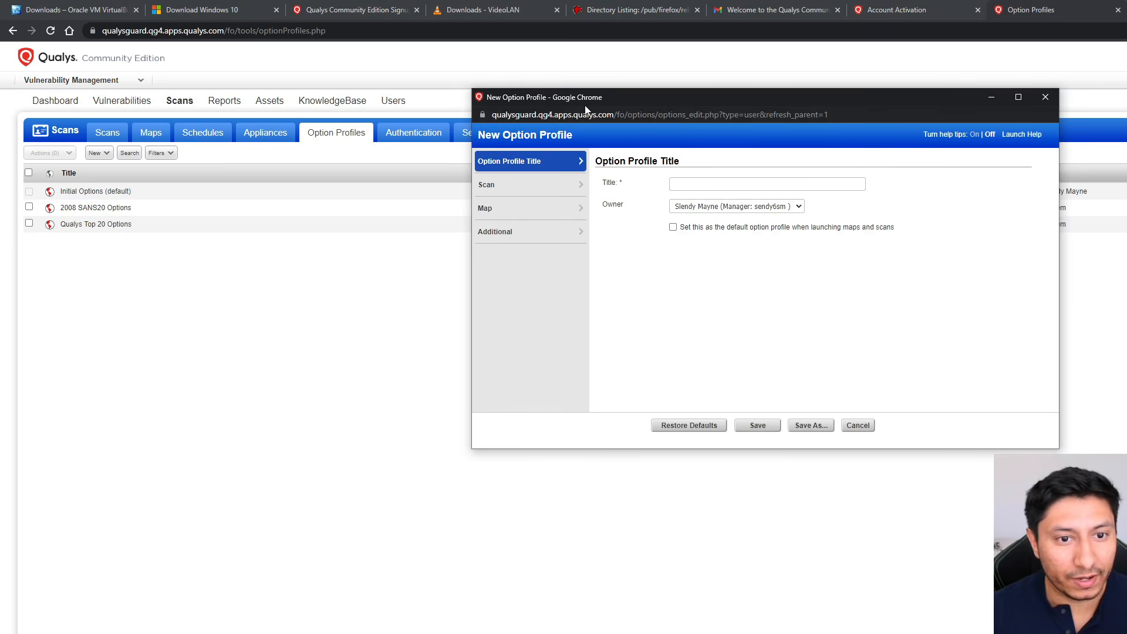
{"action": "left_click", "coordinate": [694, 187]}
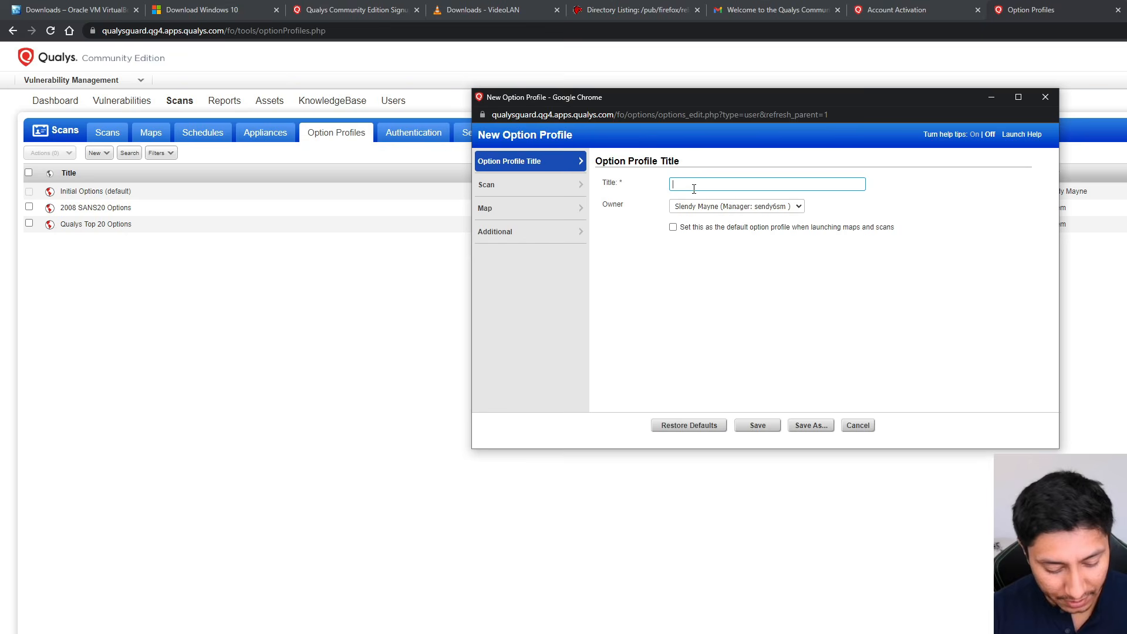
{"action": "type", "text": "Basic Ne"}
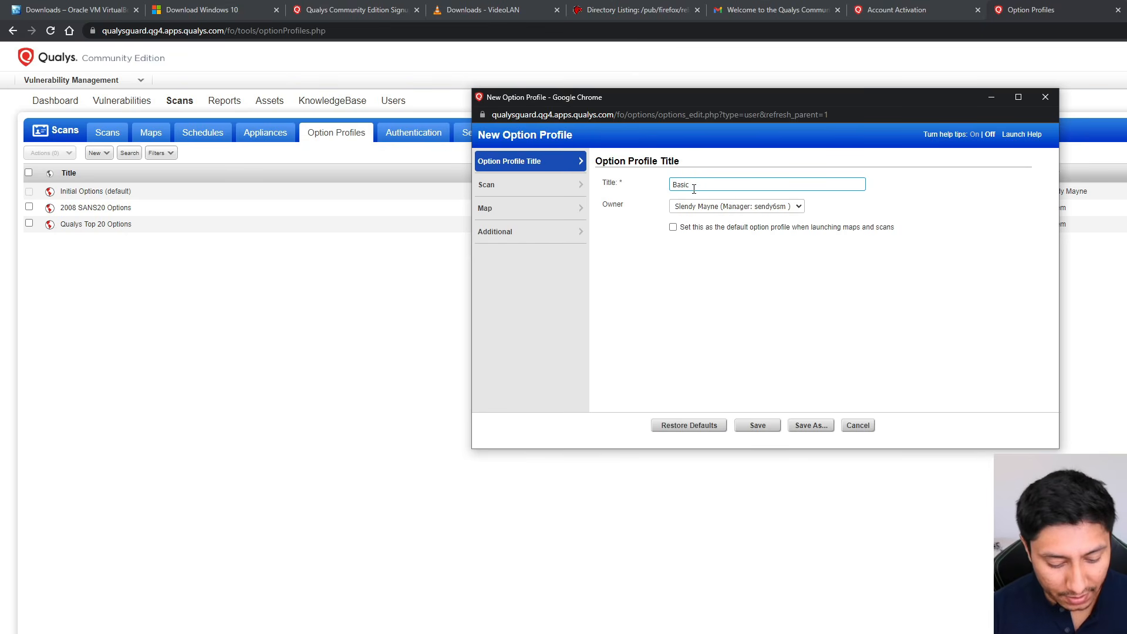
{"action": "type", "text": "Net Scan"}
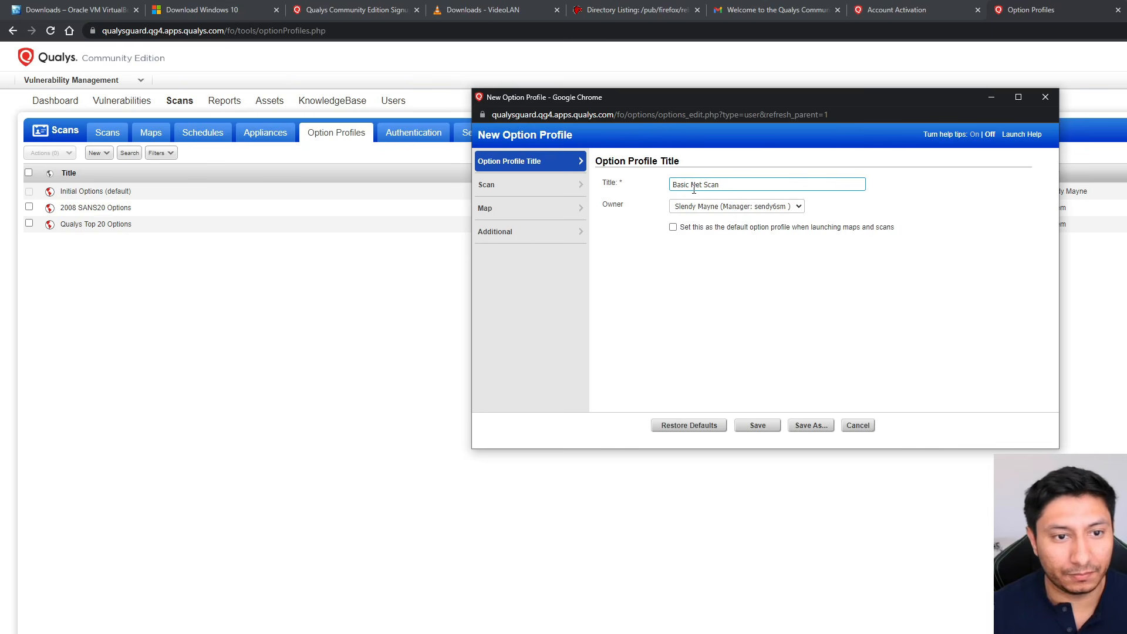
- Review the port, authentication and other scan settings of the Basic Net Scan option profile and save it
{"action": "left_click", "coordinate": [536, 191]}
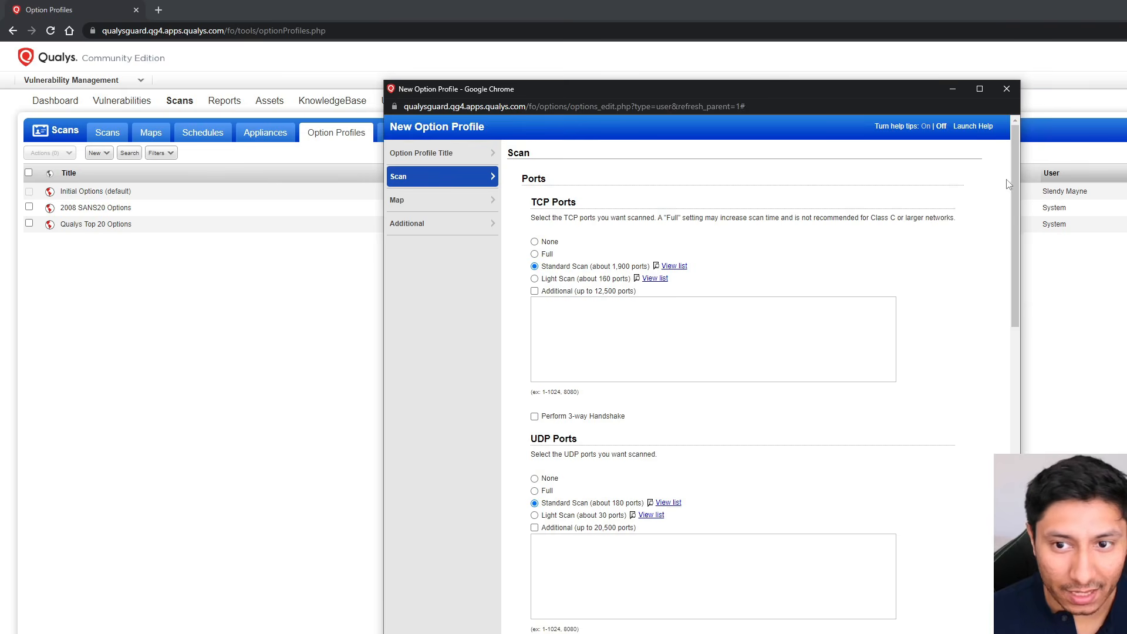
{"action": "left_click_drag", "start_coordinate": [1016, 170], "coordinate": [1015, 490]}
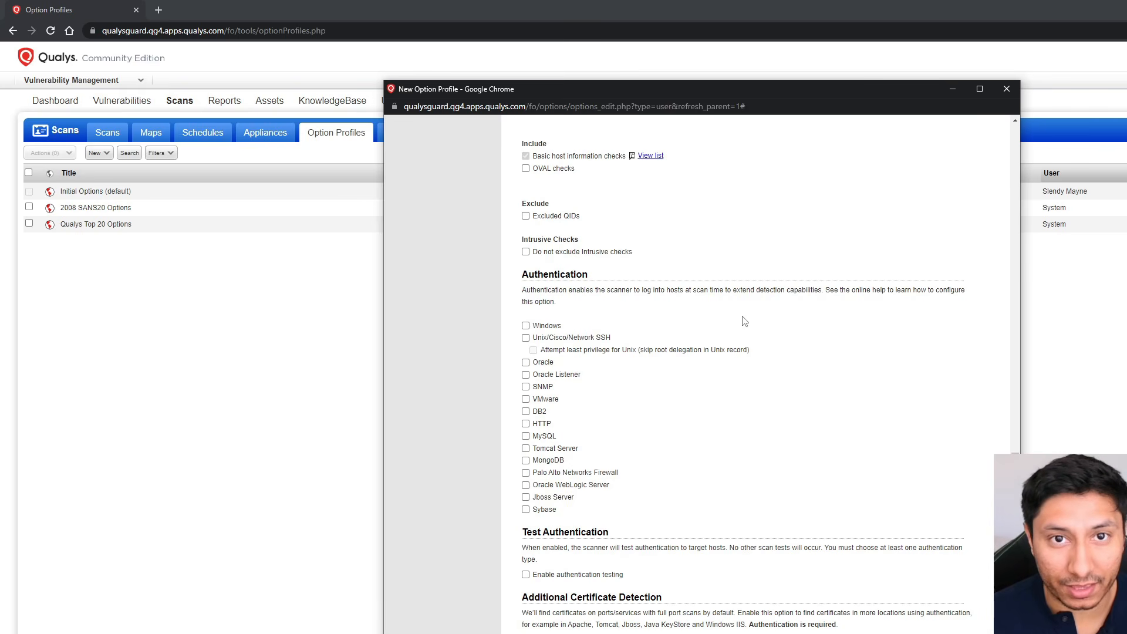
{"action": "scroll", "coordinate": [757, 376], "scroll_direction": "down", "scroll_amount": 1}
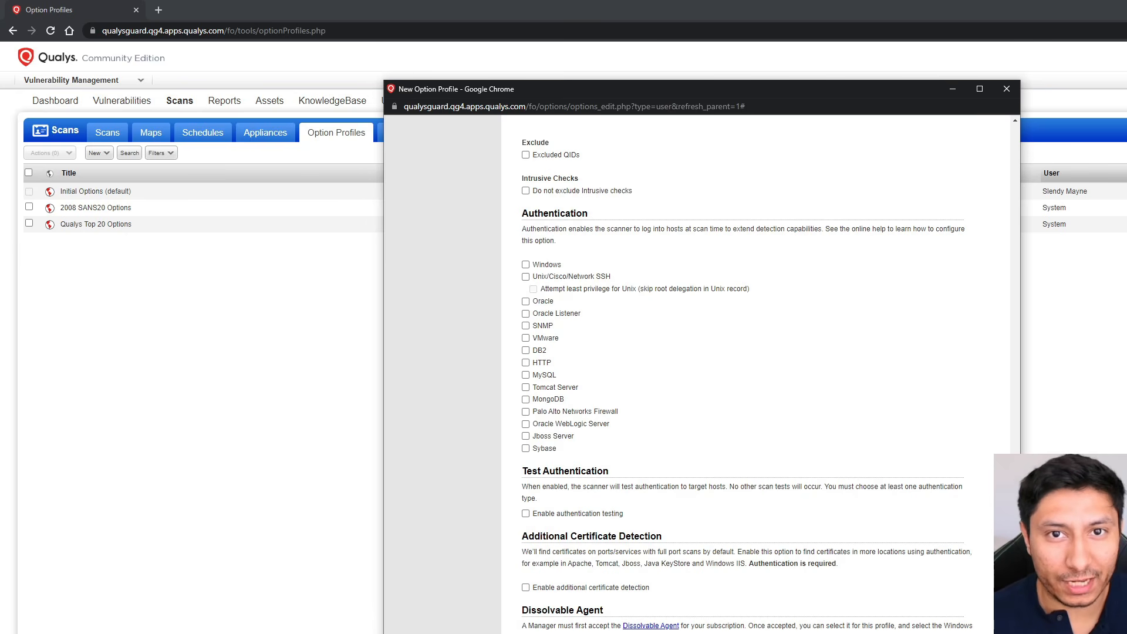
{"action": "scroll", "coordinate": [756, 374], "scroll_direction": "down", "scroll_amount": 4}
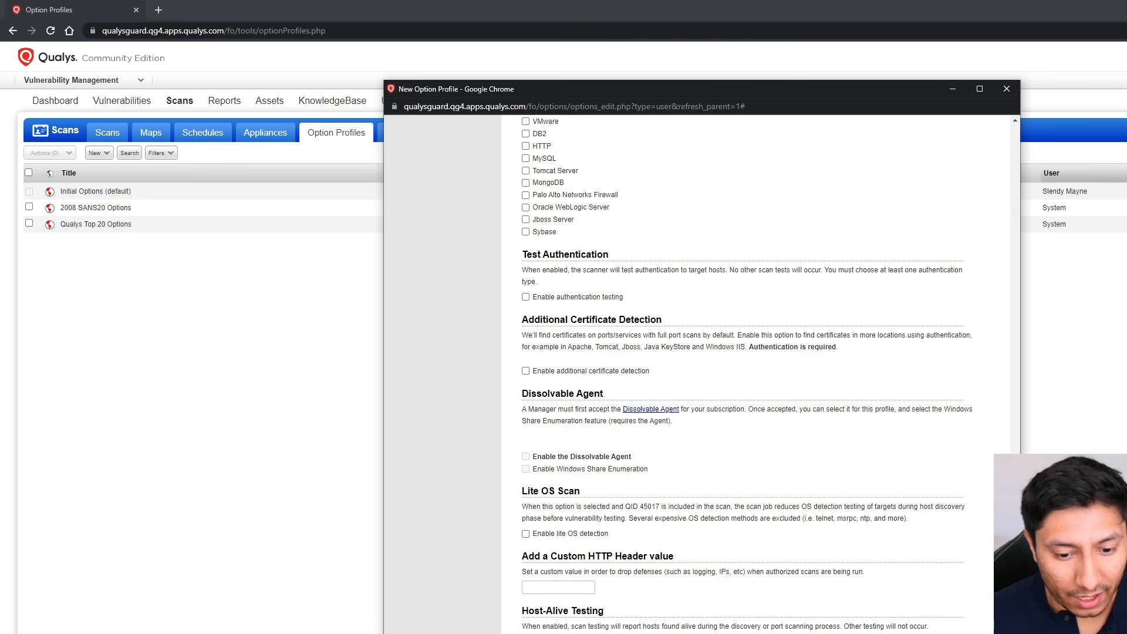
{"action": "left_click", "coordinate": [712, 633]}
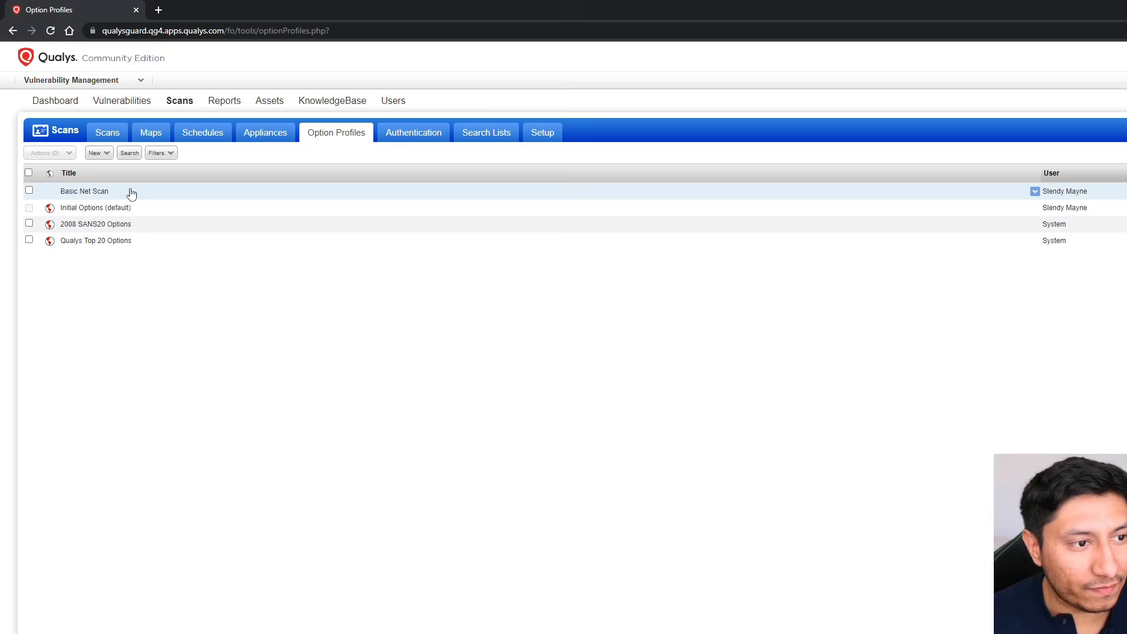
- Start a new vulnerability scan titled Basic win10 scan
{"action": "left_click", "coordinate": [109, 133]}
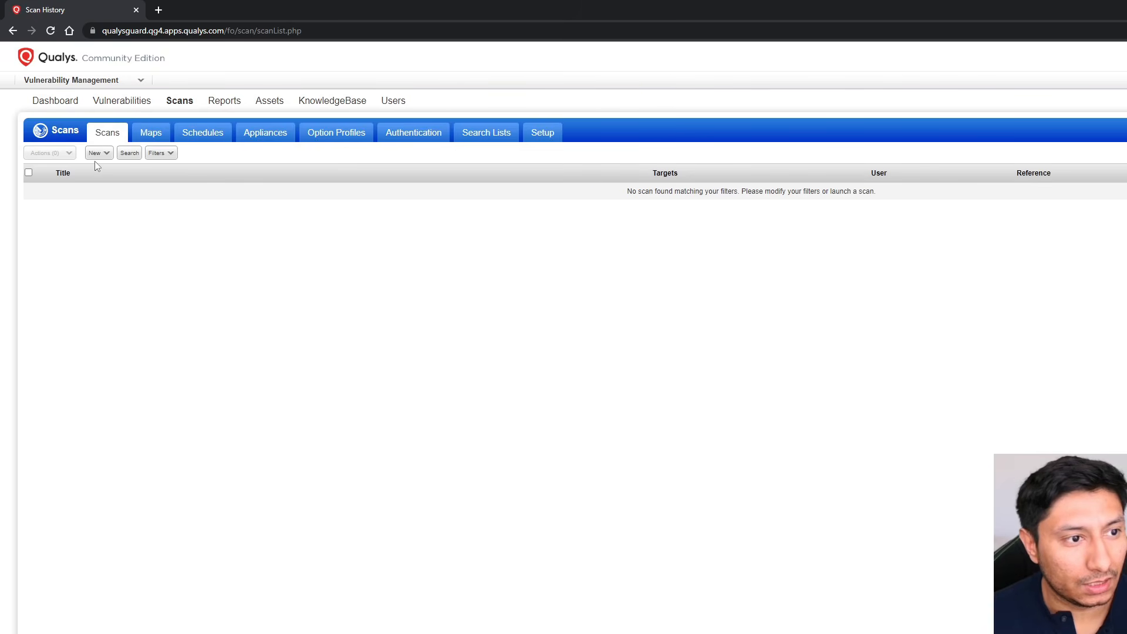
{"action": "left_click", "coordinate": [101, 154]}
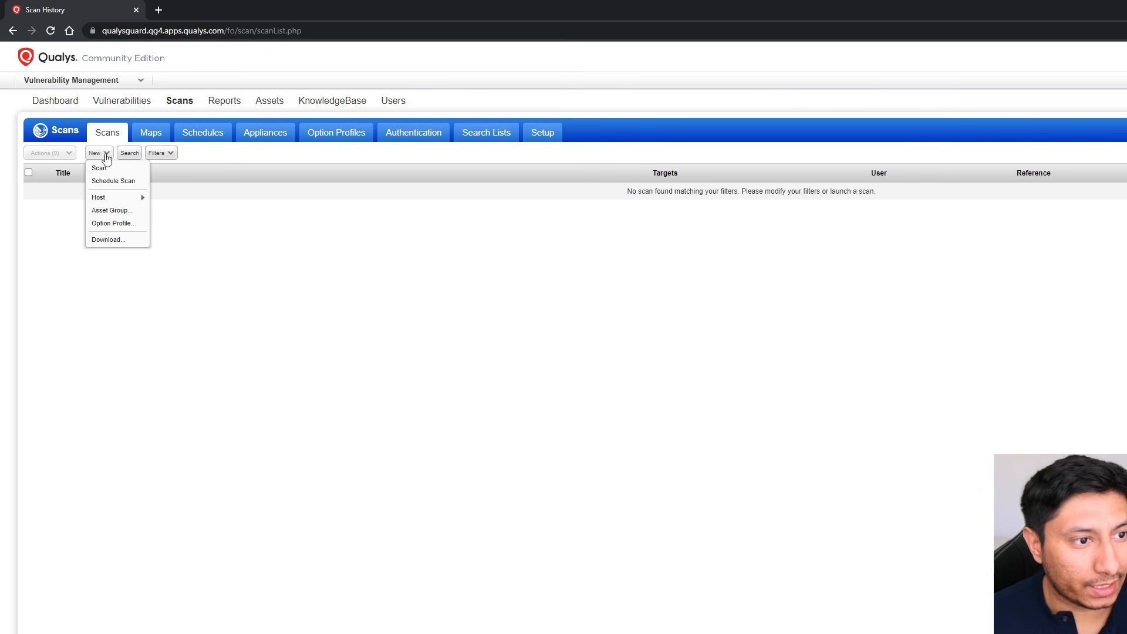
{"action": "left_click", "coordinate": [106, 169]}
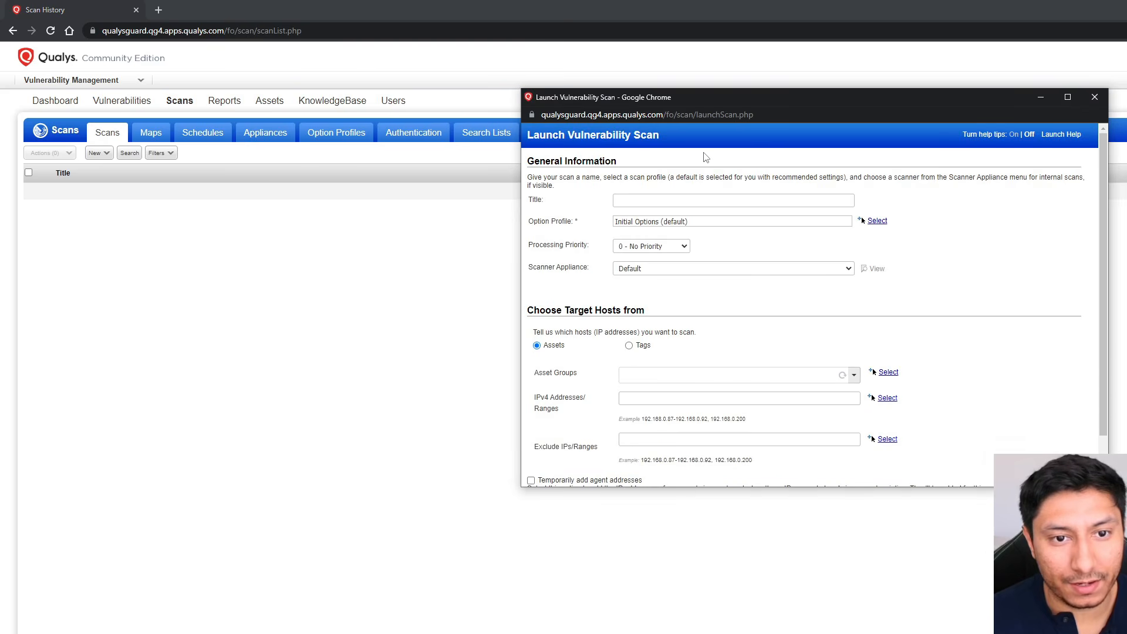
{"action": "left_click", "coordinate": [646, 203]}
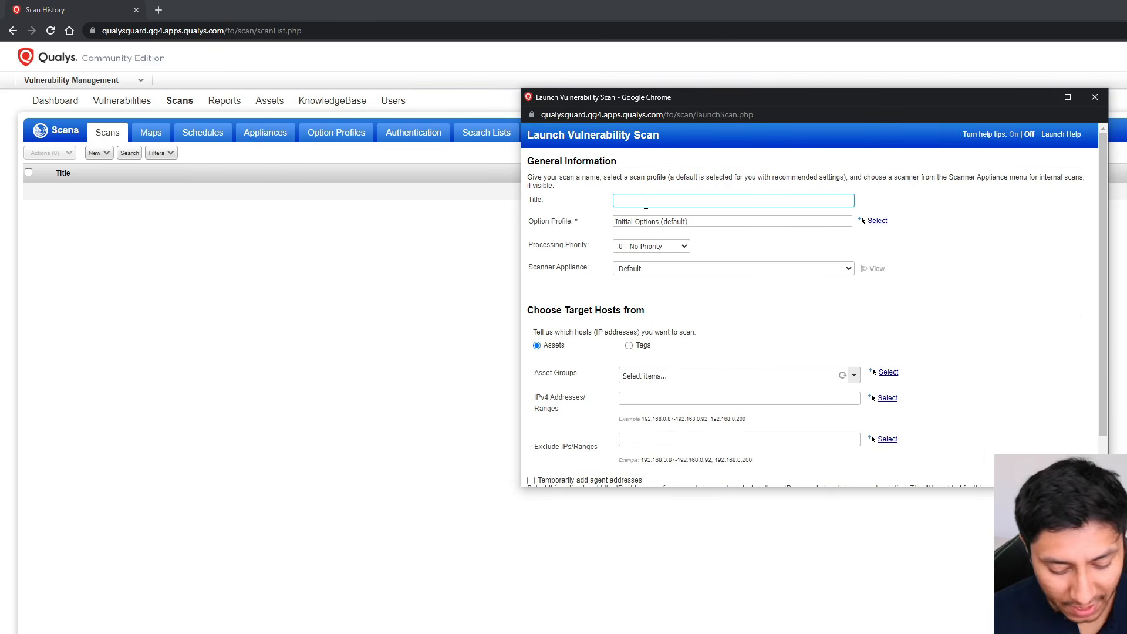
{"action": "type", "text": "Basic win10 scan"}
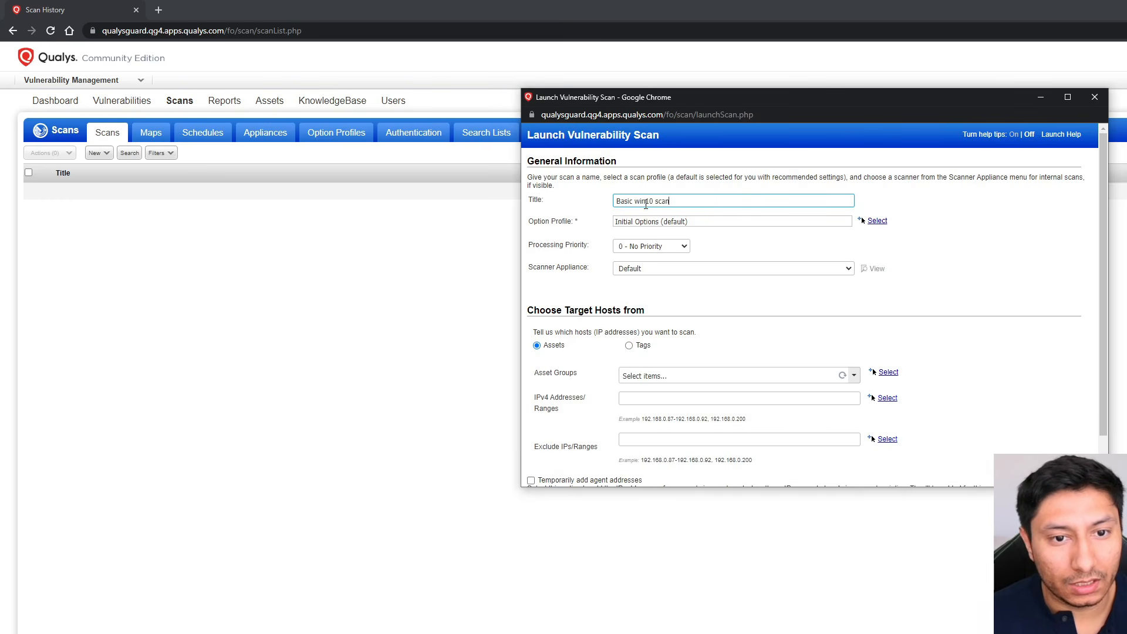
- Assign the Basic Net Scan option profile and the SlendysVA scanner appliance to the scan
{"action": "left_click", "coordinate": [818, 221]}
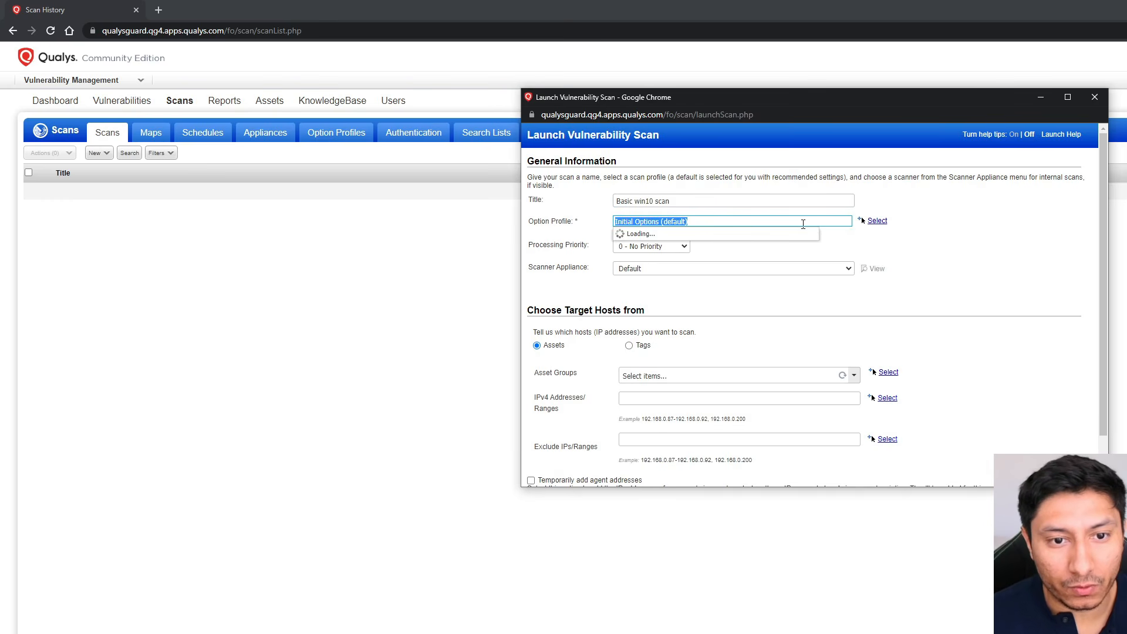
{"action": "left_click", "coordinate": [728, 271]}
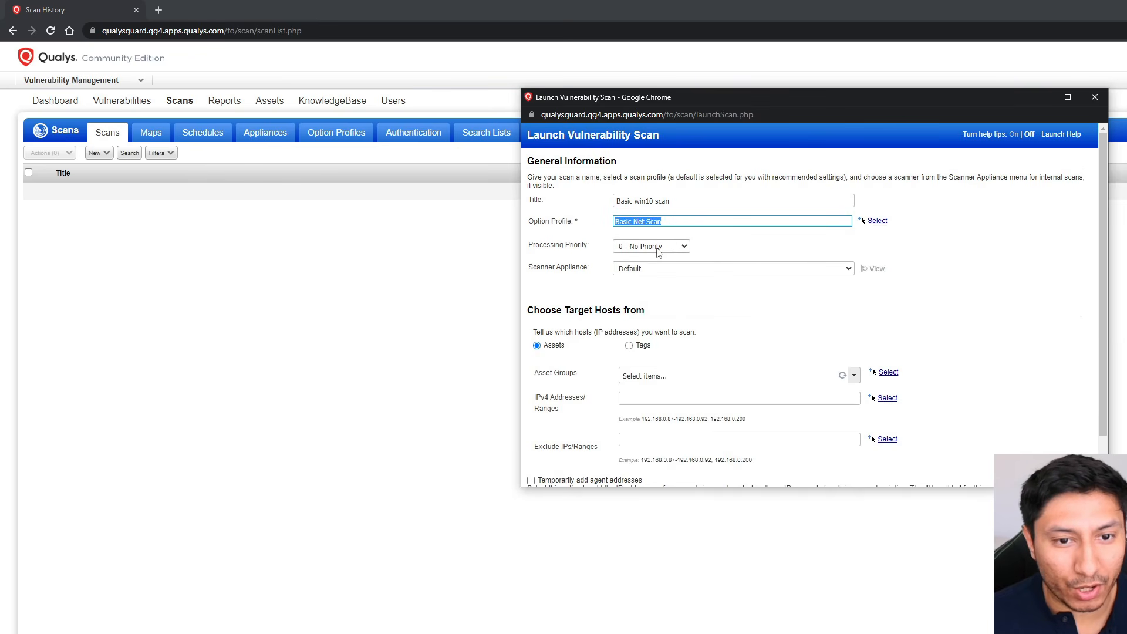
{"action": "left_click", "coordinate": [664, 270]}
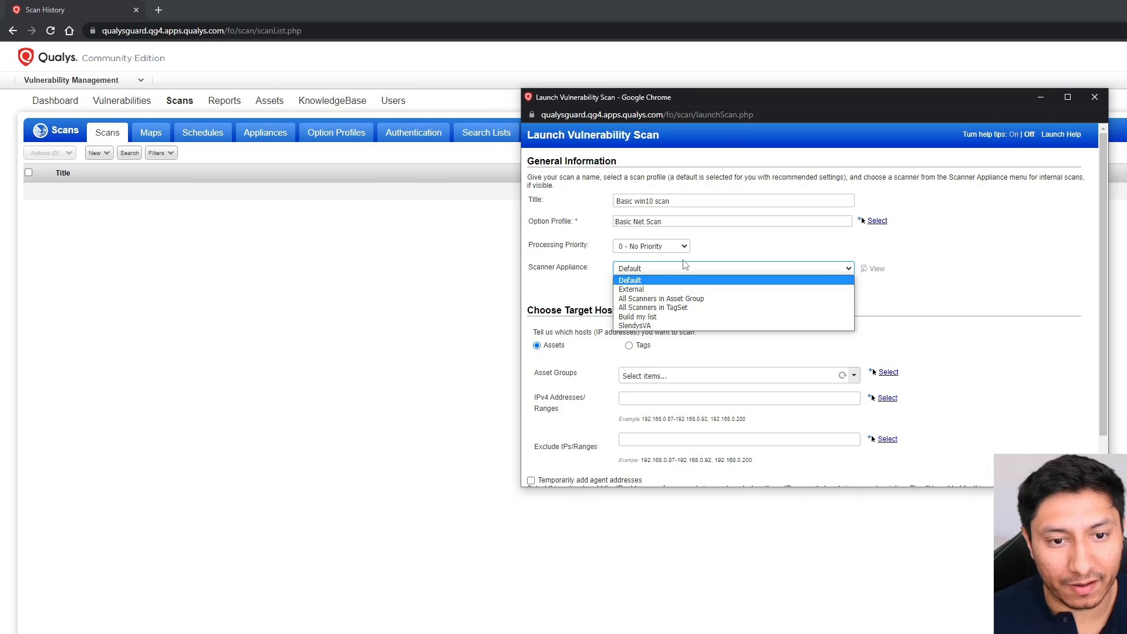
{"action": "left_click", "coordinate": [653, 322]}
{"action": "left_click", "coordinate": [678, 300]}
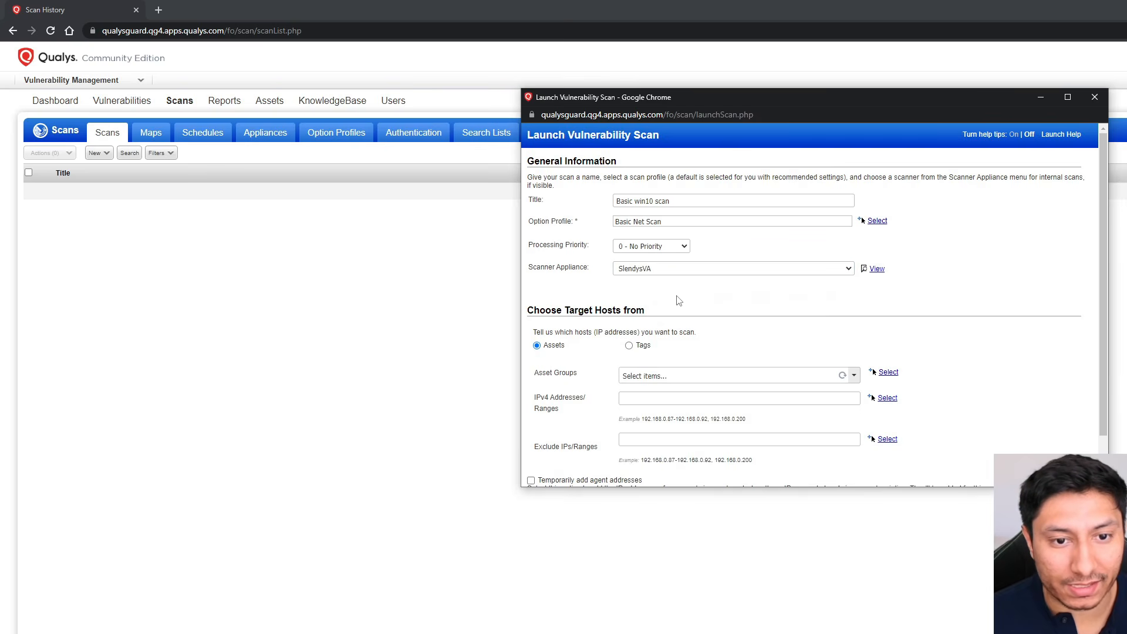
- Set the scan's target IPv4 address to 192.168.0.7 and launch the scan
{"action": "scroll", "coordinate": [679, 300], "scroll_direction": "down", "scroll_amount": 2}
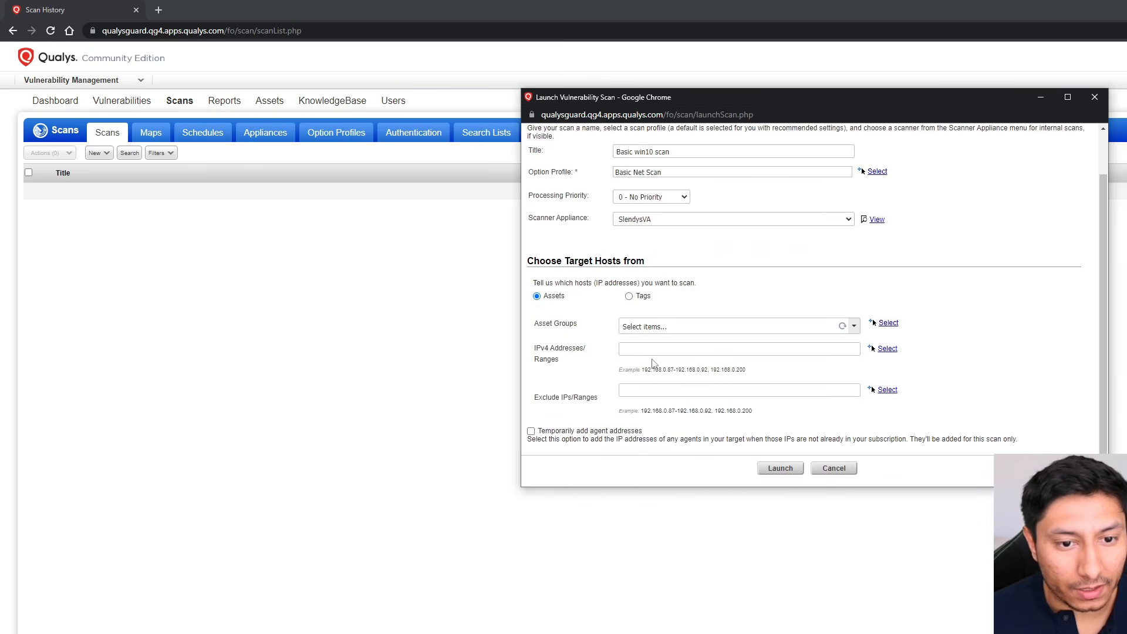
{"action": "left_click", "coordinate": [659, 351]}
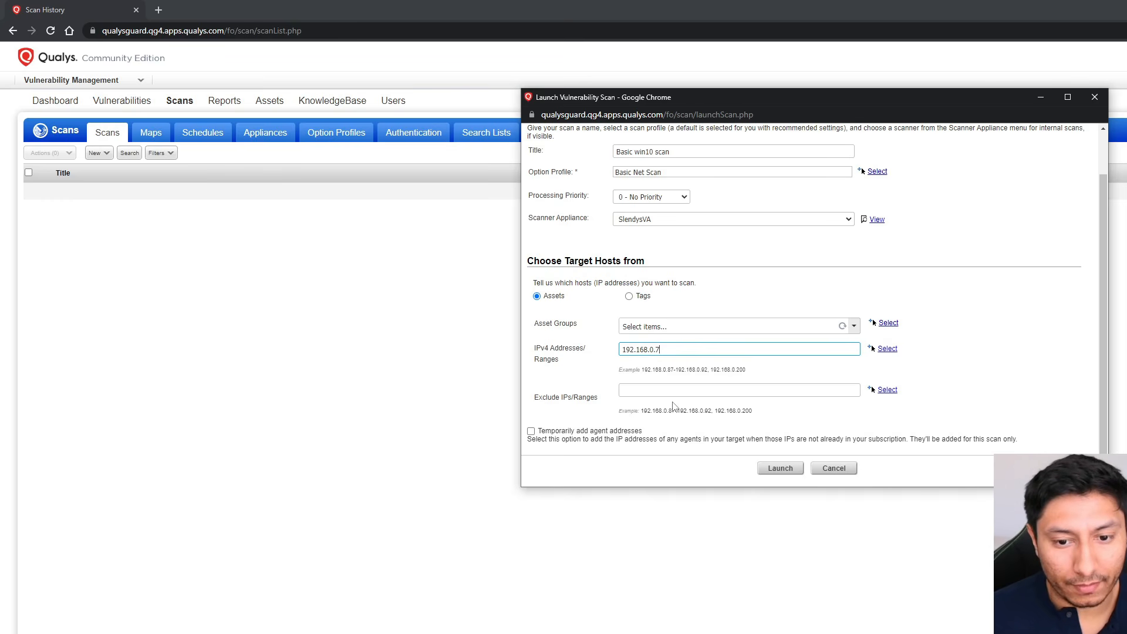
{"action": "left_click", "coordinate": [767, 464]}
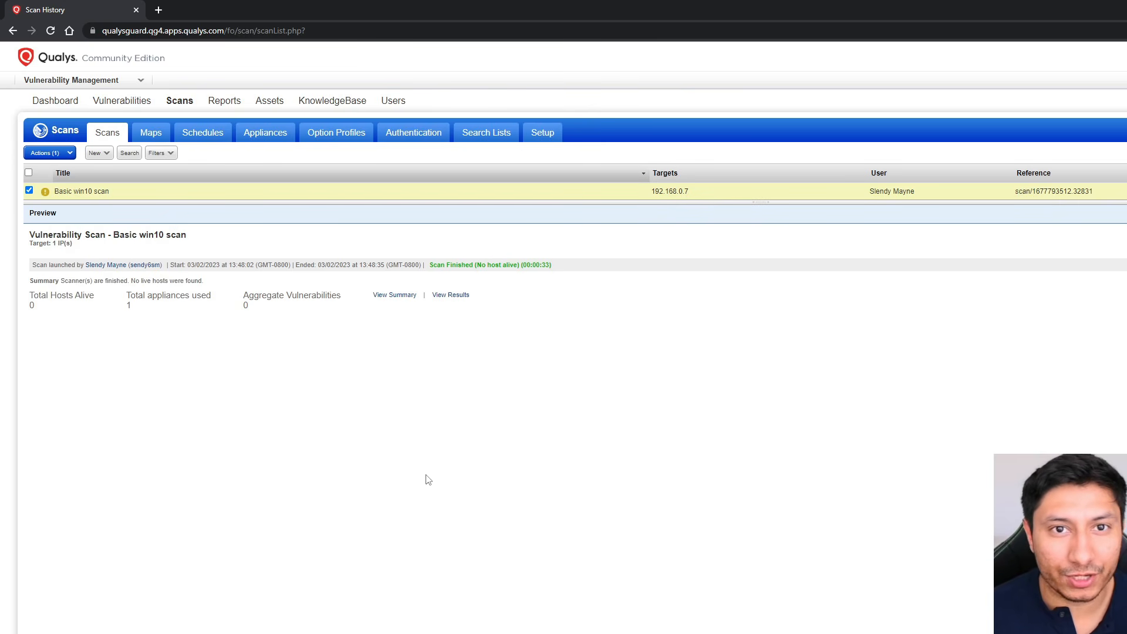
- Switch to the Windows 10 virtual machine and check the Windows Defender Firewall on/off settings for private and public networks
{"action": "key", "text": "alt+Tab"}
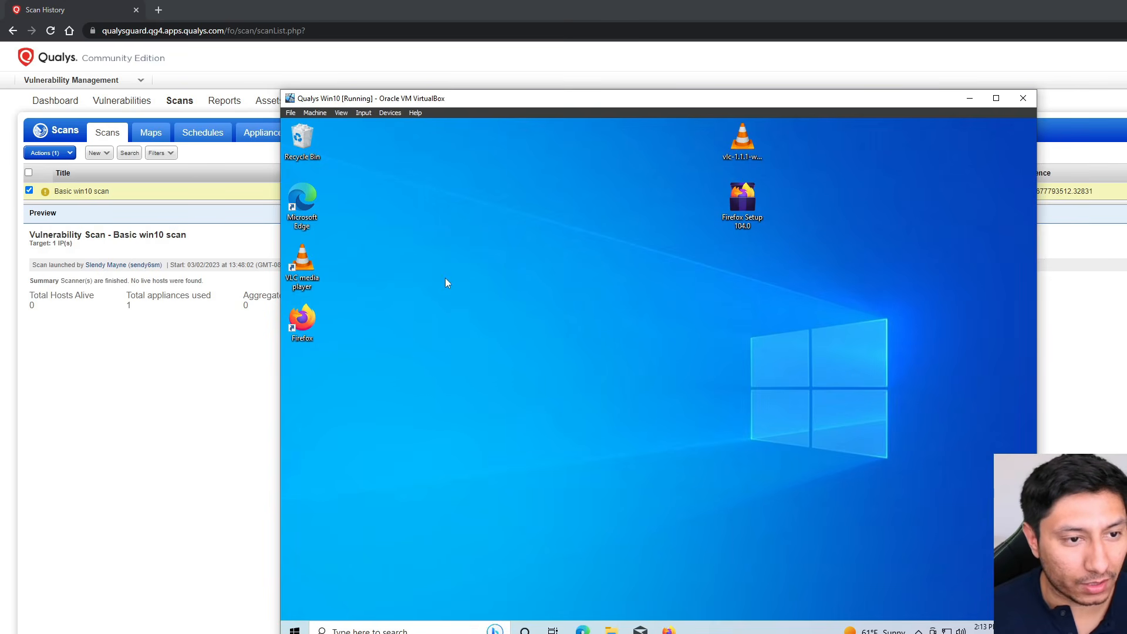
{"action": "left_click", "coordinate": [295, 629]}
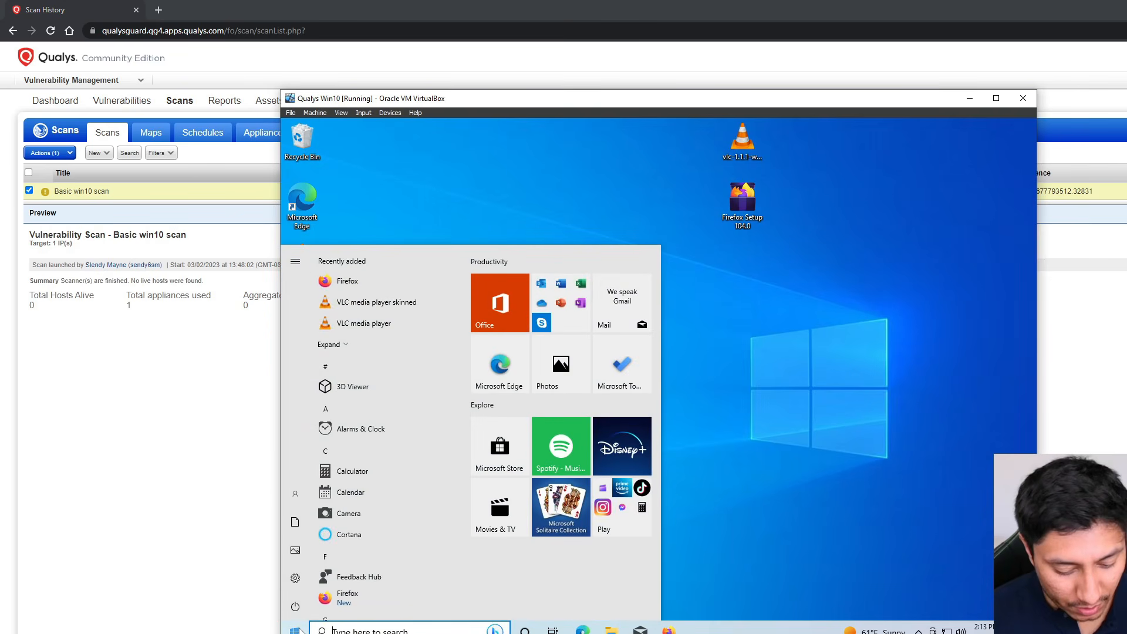
{"action": "type", "text": "firewall"}
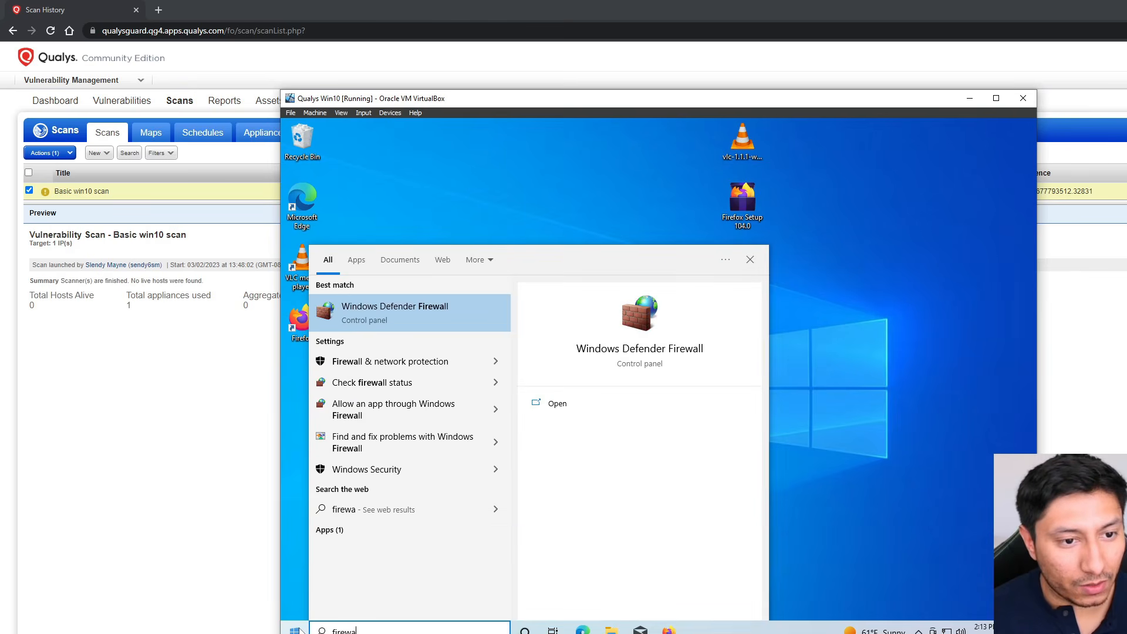
{"action": "key", "text": "Return"}
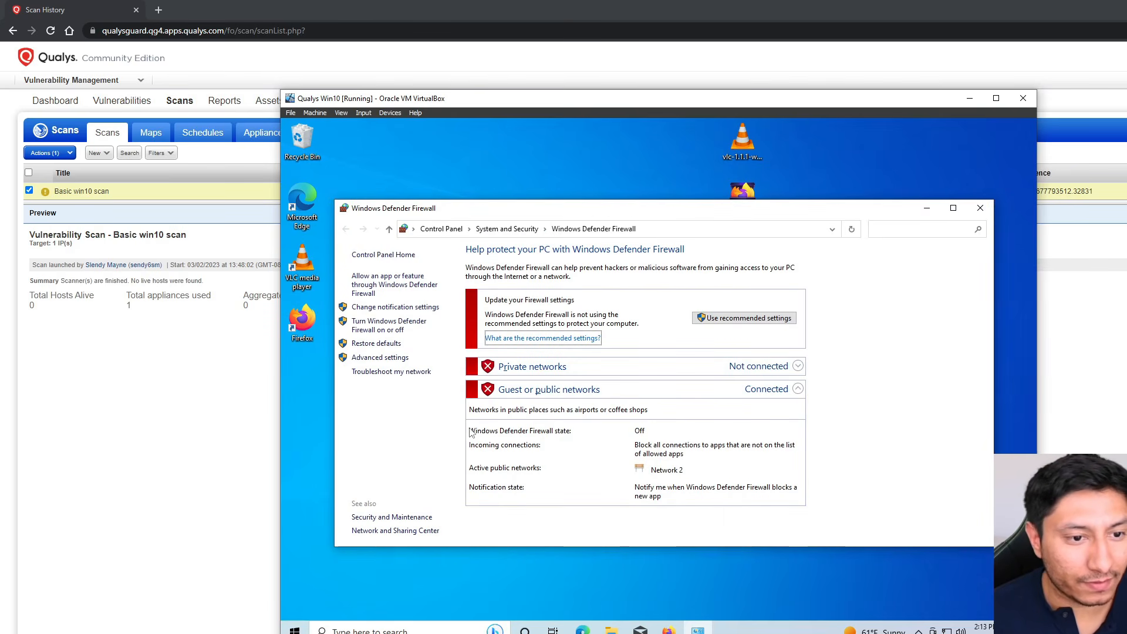
{"action": "left_click", "coordinate": [372, 332]}
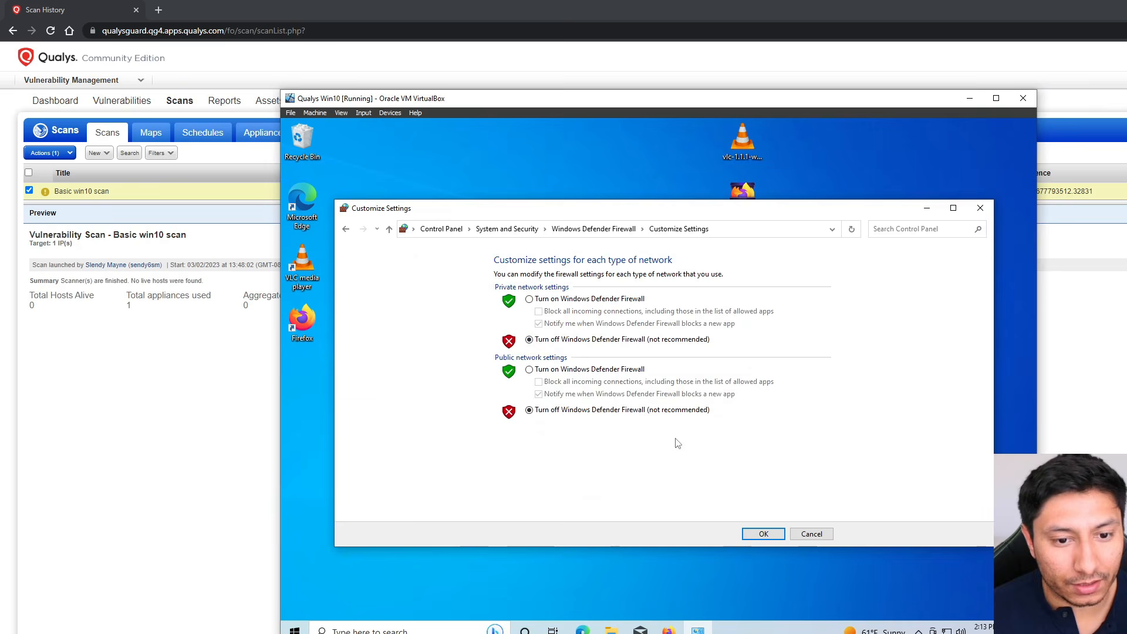
{"action": "left_click", "coordinate": [760, 533]}
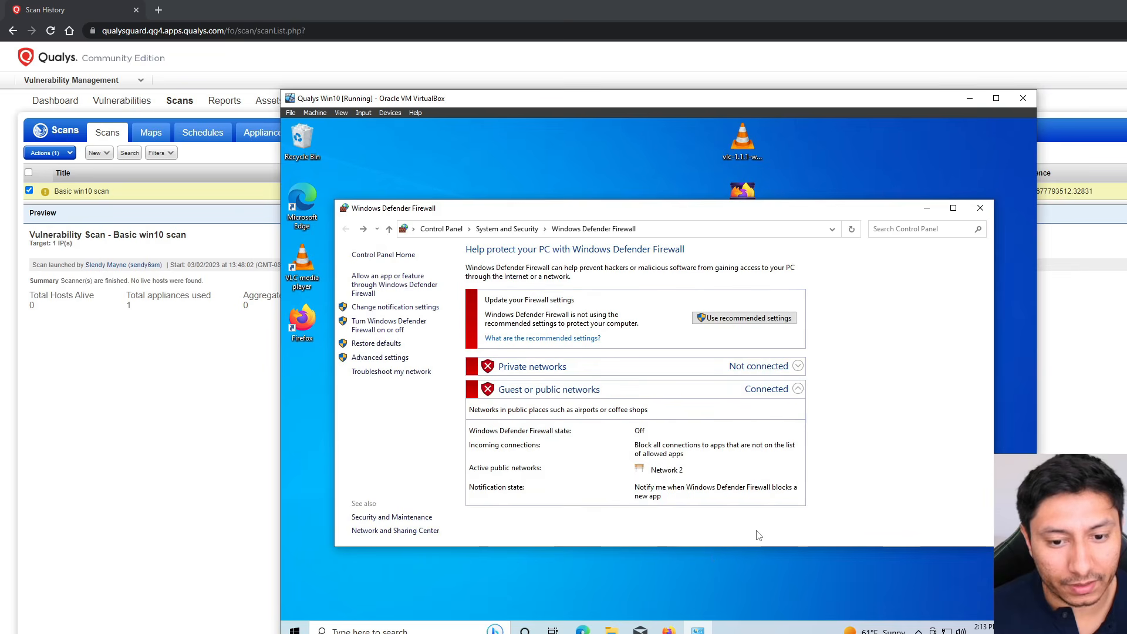
{"action": "left_click", "coordinate": [708, 566]}
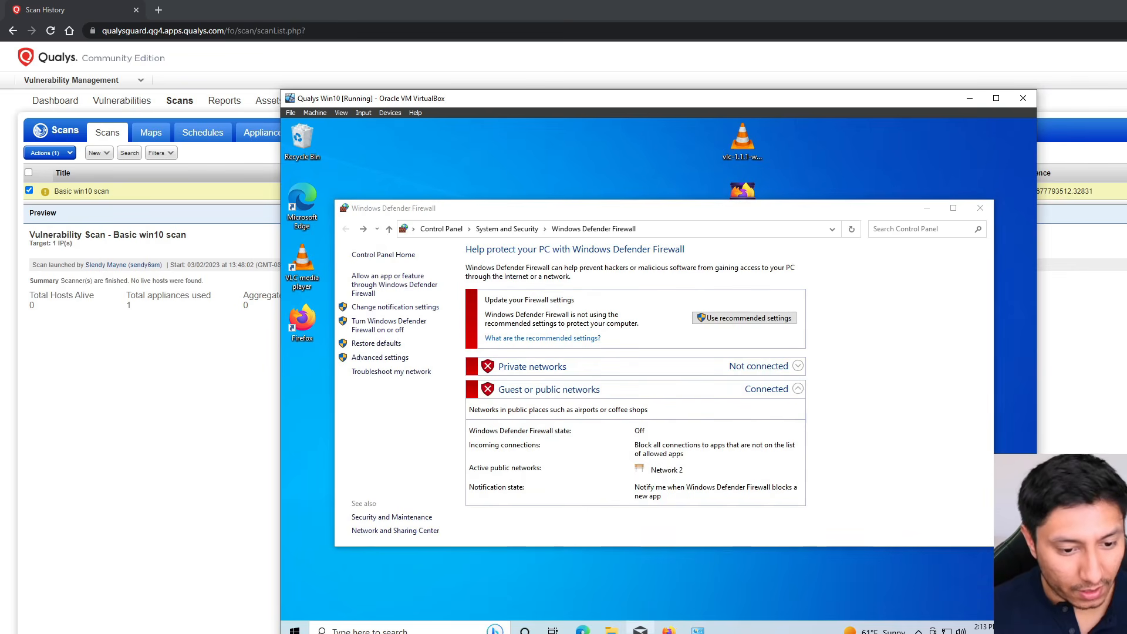
- Ping 192.168.0.9 from a Command Prompt on the host computer and return to the Qualys scan list
{"action": "key", "text": "alt+Tab"}
{"action": "key", "text": "super"}
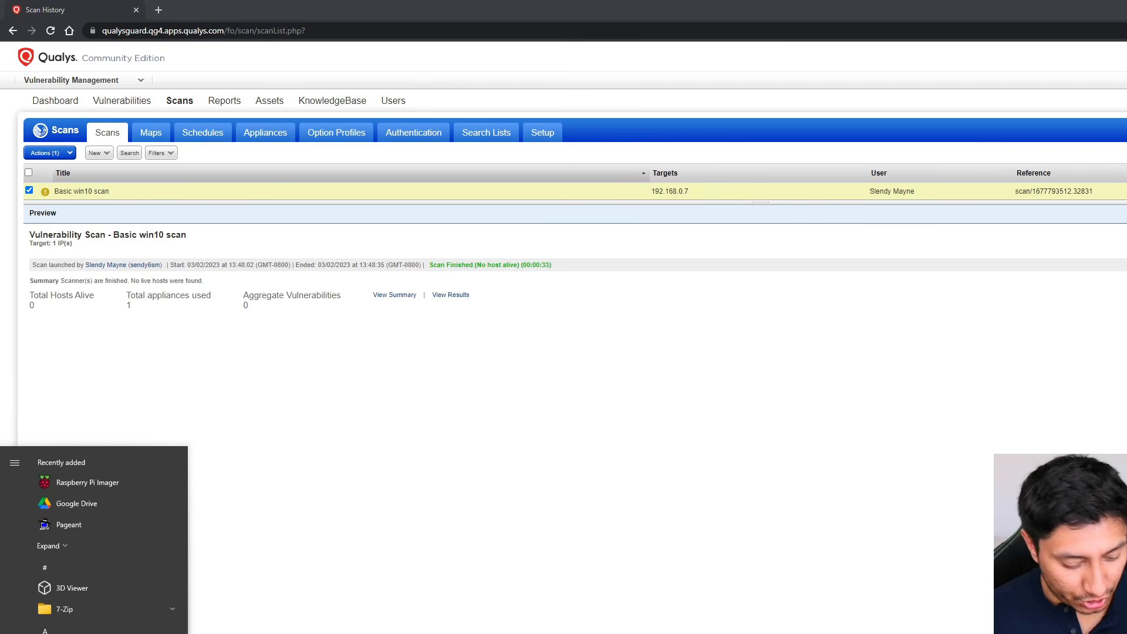
{"action": "type", "text": "cmd"}
{"action": "key", "text": "Return"}
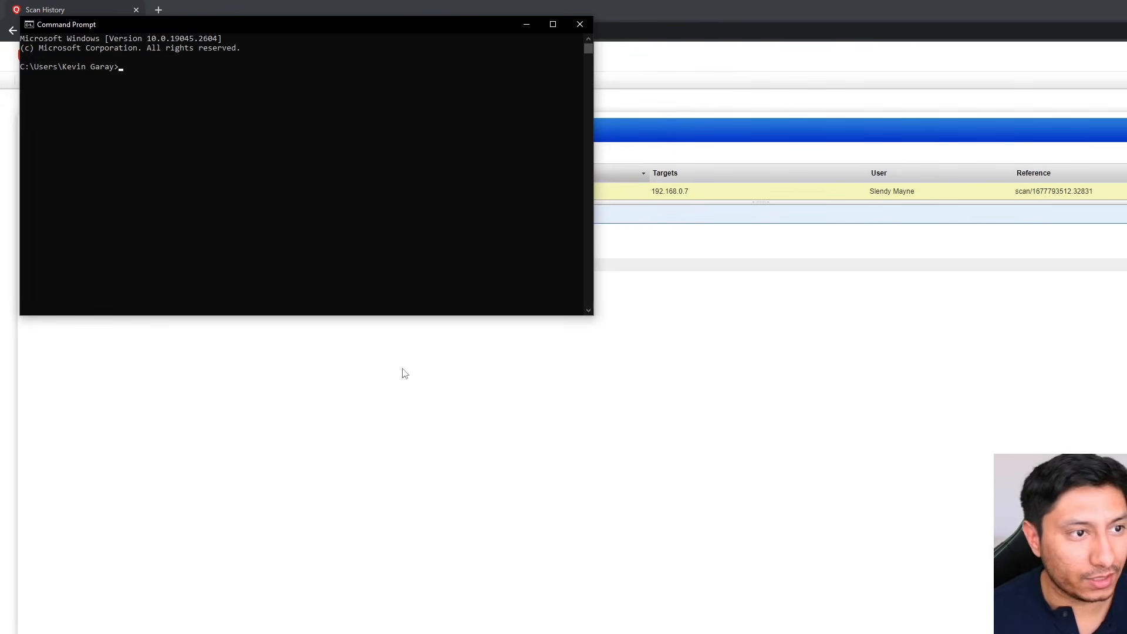
{"action": "type", "text": "ping 192.1"}
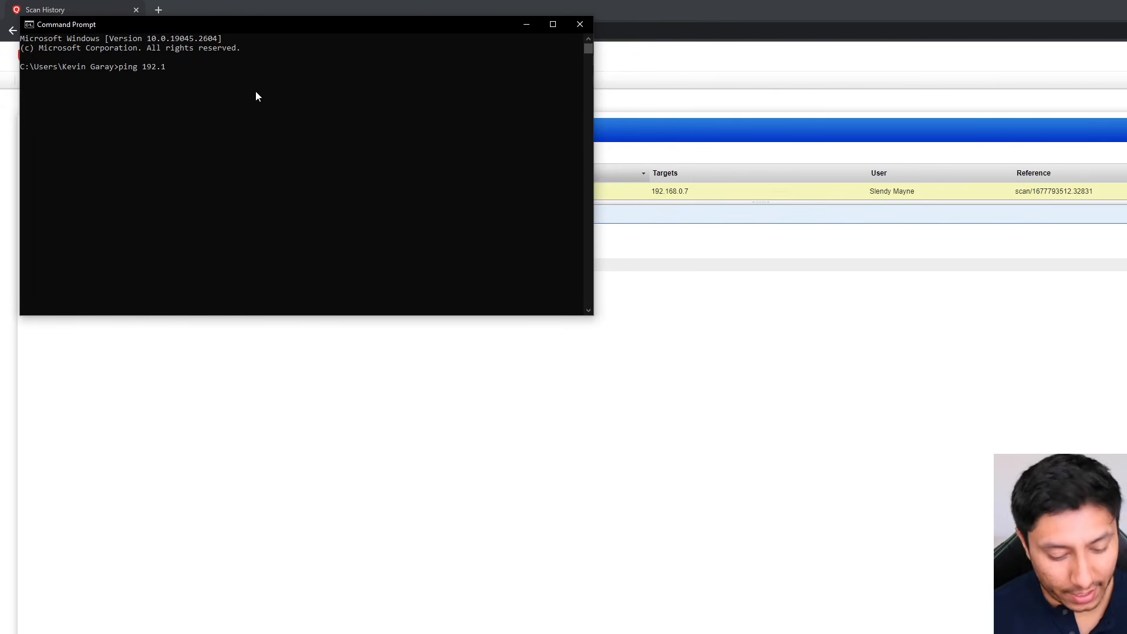
{"action": "type", "text": "68"}
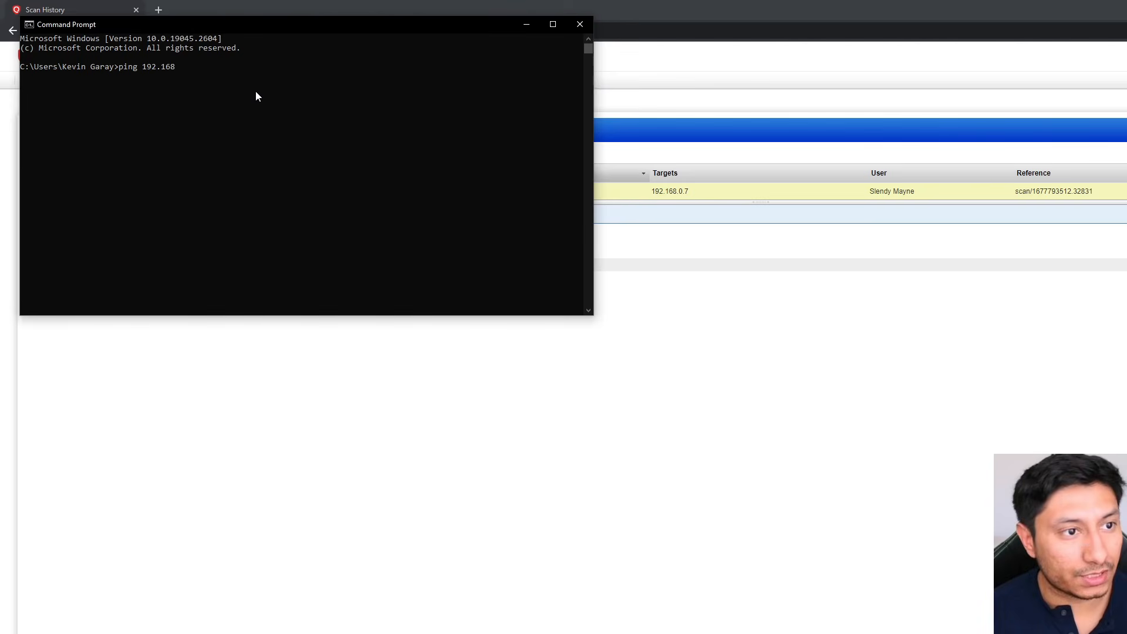
{"action": "type", "text": ".0.9"}
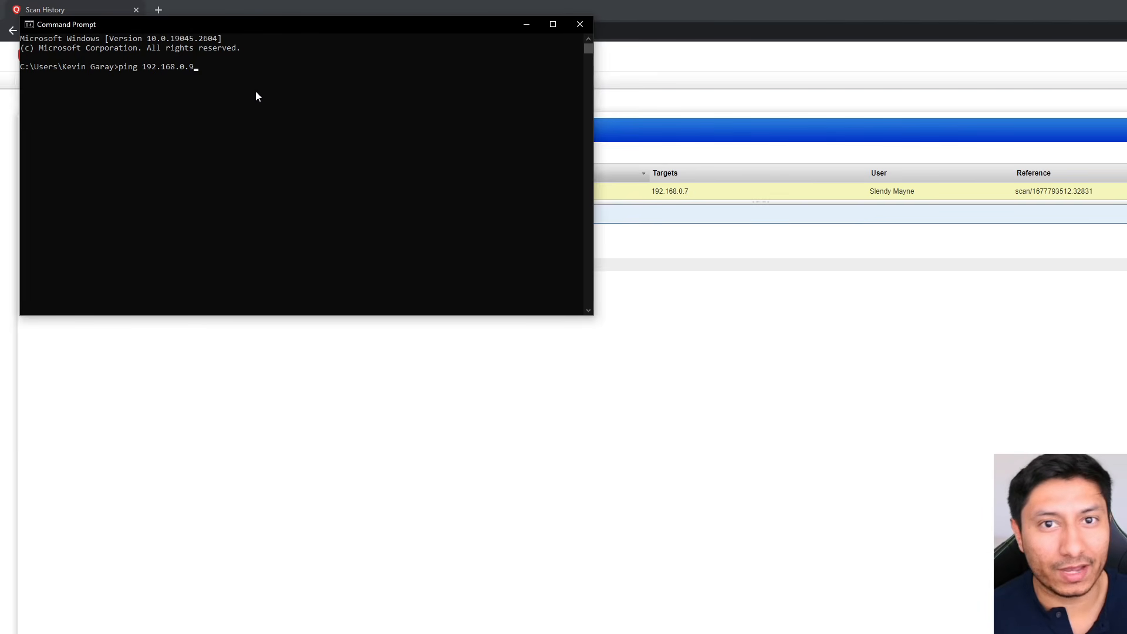
{"action": "key", "text": "Return"}
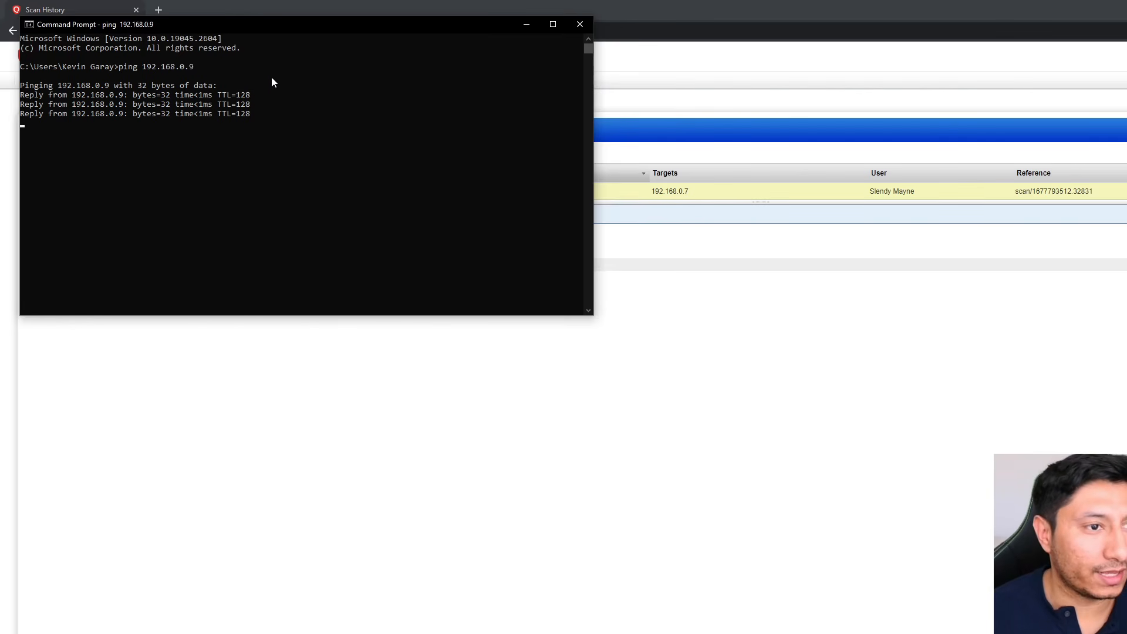
{"action": "left_click", "coordinate": [613, 53]}
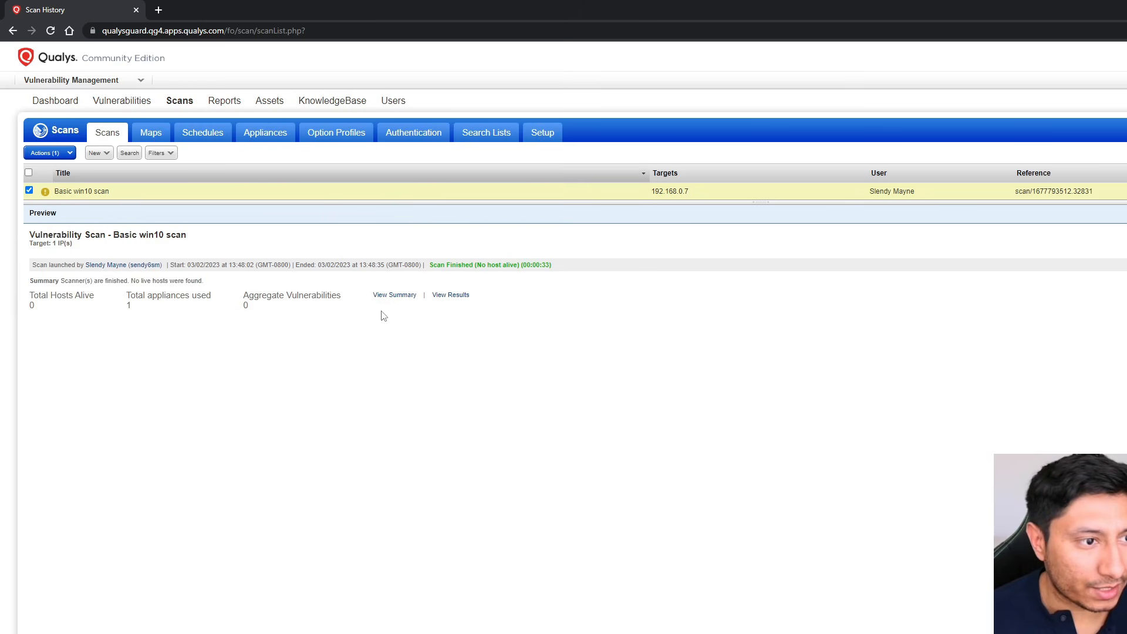
- Relaunch the Basic win10 scan with 192.168.0.9 as the target IPv4 address, keeping the Basic Net Scan profile and SlendysVA scanner
{"action": "left_click", "coordinate": [643, 194]}
{"action": "left_click", "coordinate": [669, 225]}
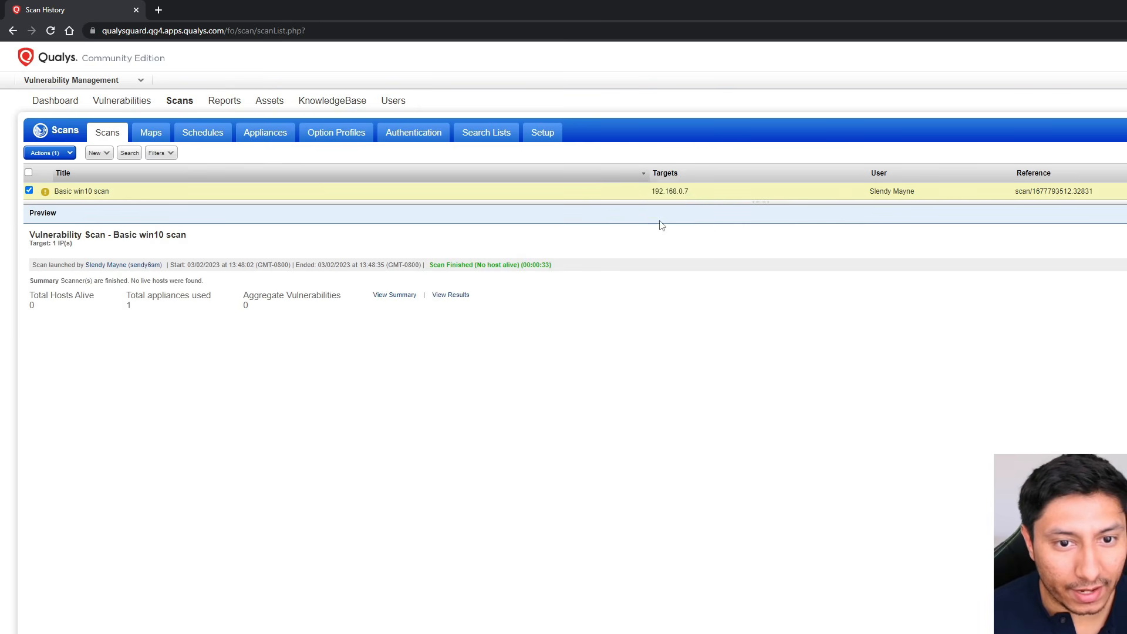
{"action": "left_click_drag", "start_coordinate": [698, 100], "coordinate": [659, 105]}
{"action": "scroll", "coordinate": [748, 267], "scroll_direction": "down", "scroll_amount": 1}
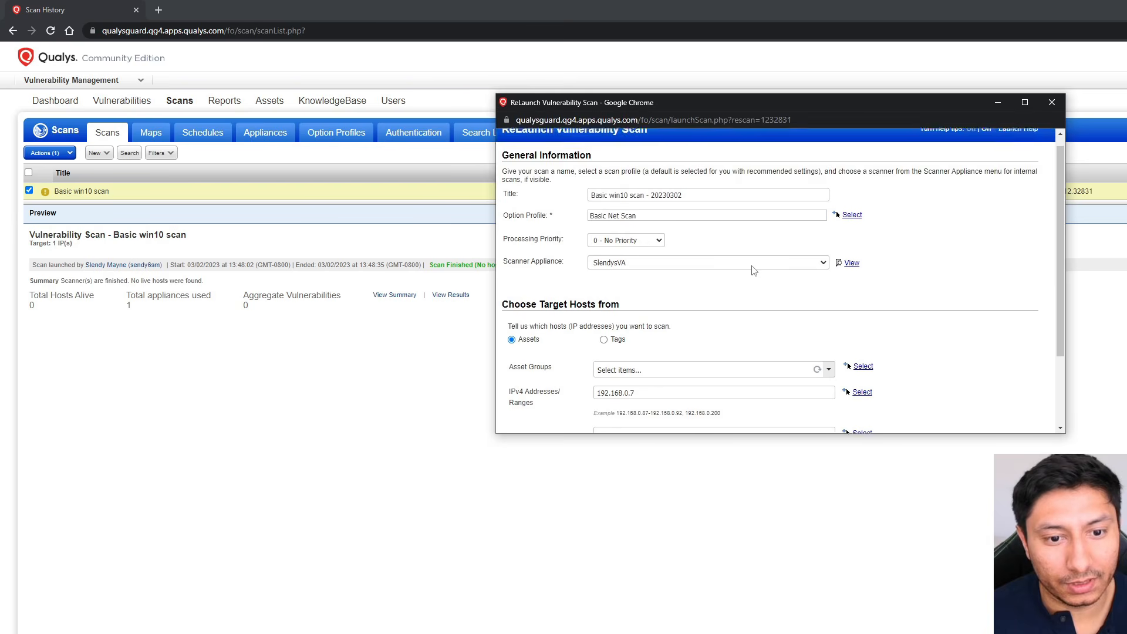
{"action": "left_click", "coordinate": [655, 345]}
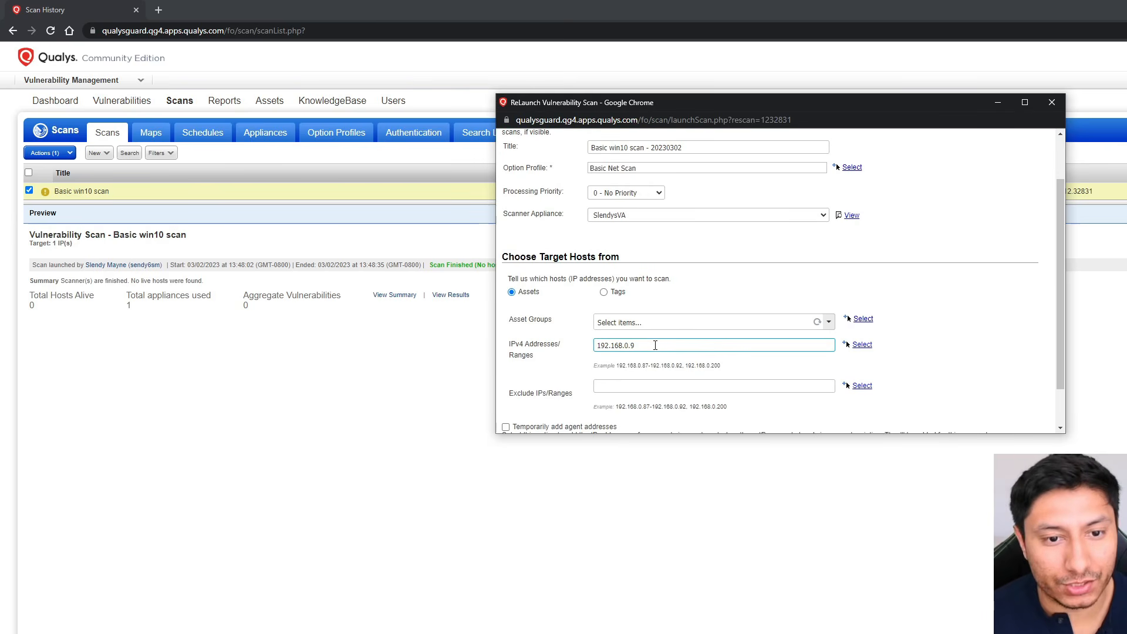
{"action": "scroll", "coordinate": [661, 331], "scroll_direction": "up", "scroll_amount": 1}
{"action": "scroll", "coordinate": [679, 288], "scroll_direction": "down", "scroll_amount": 2}
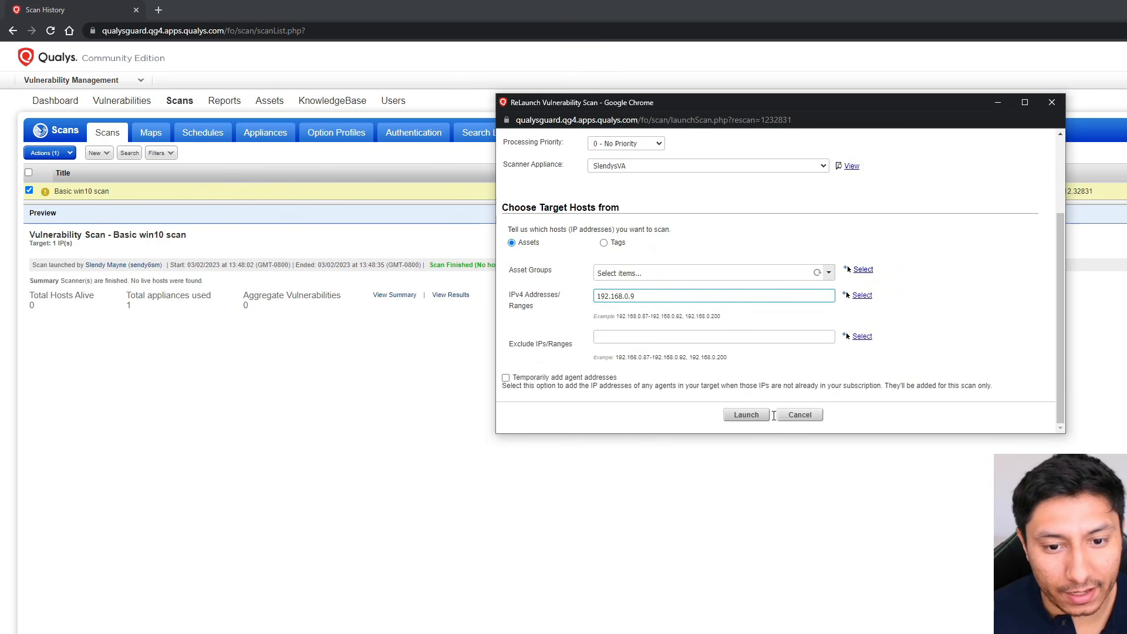
{"action": "left_click", "coordinate": [747, 415]}
{"action": "left_click_drag", "start_coordinate": [729, 110], "coordinate": [690, 128]}
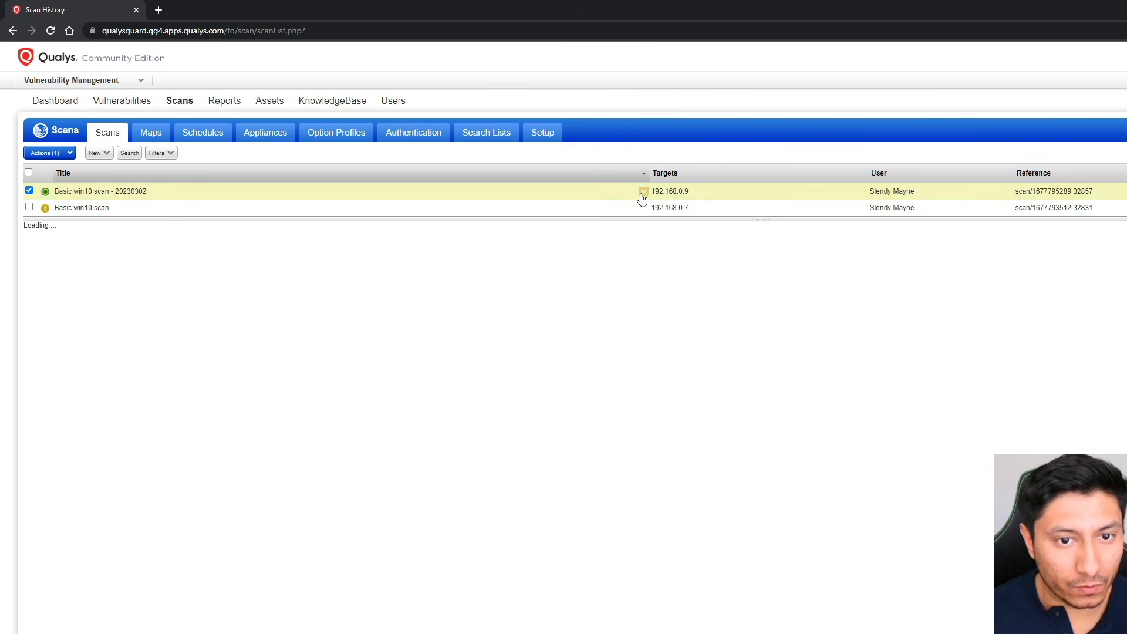
- View the results of the Basic win10 scan - 20230302, review its severity summary, charts and detailed vulnerabilities, and close the report
{"action": "left_click", "coordinate": [449, 311]}
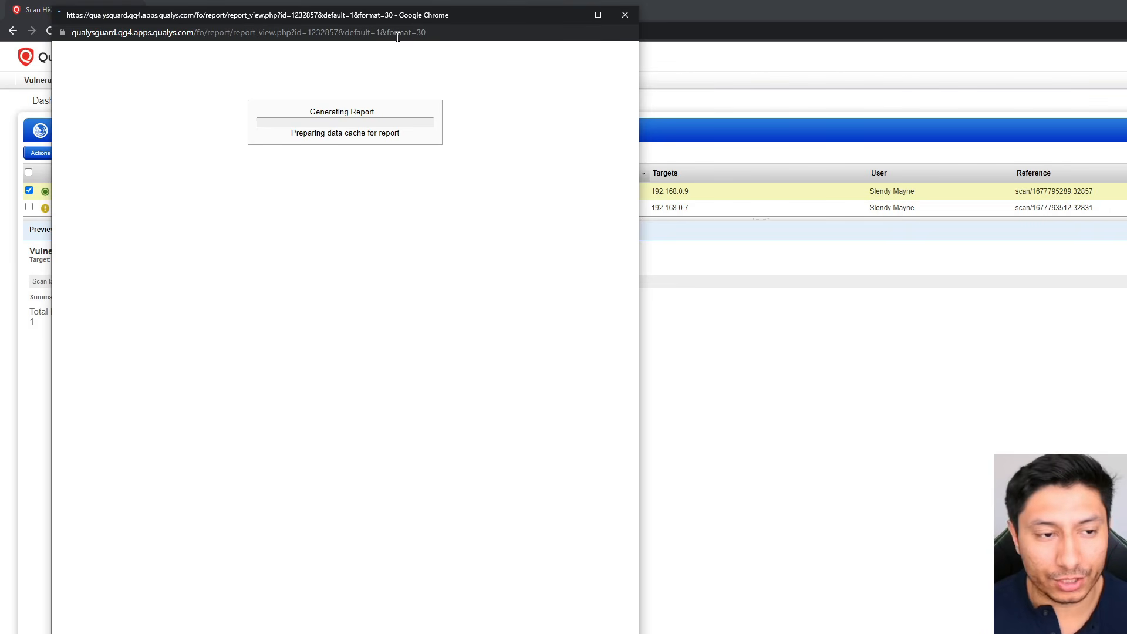
{"action": "left_click_drag", "start_coordinate": [456, 22], "coordinate": [544, 24]}
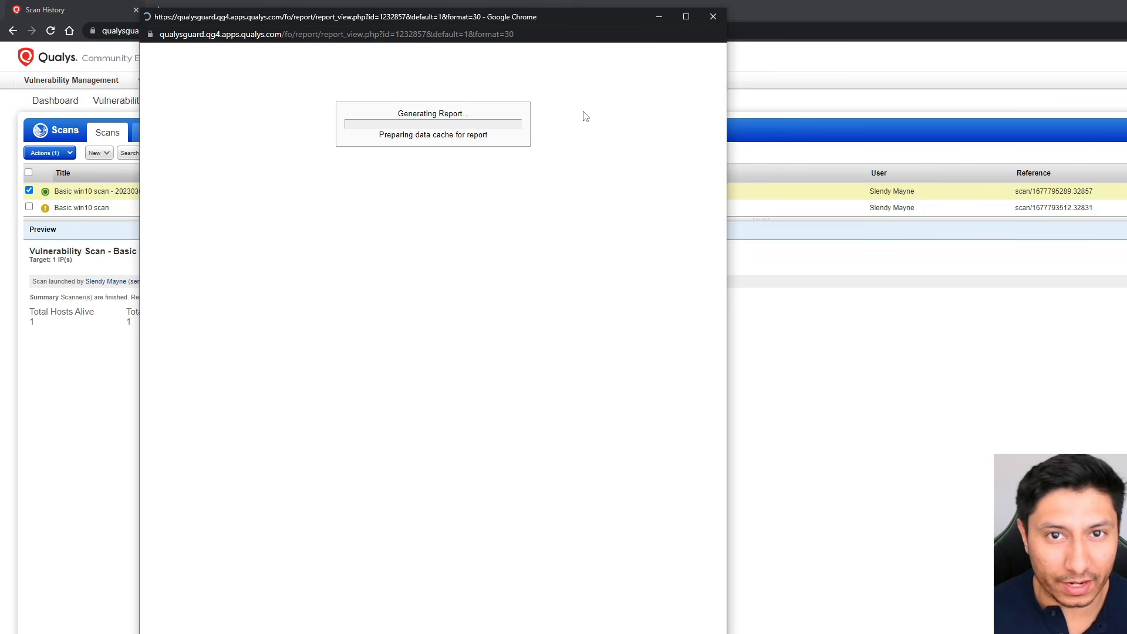
{"action": "scroll", "coordinate": [719, 199], "scroll_direction": "down", "scroll_amount": 2}
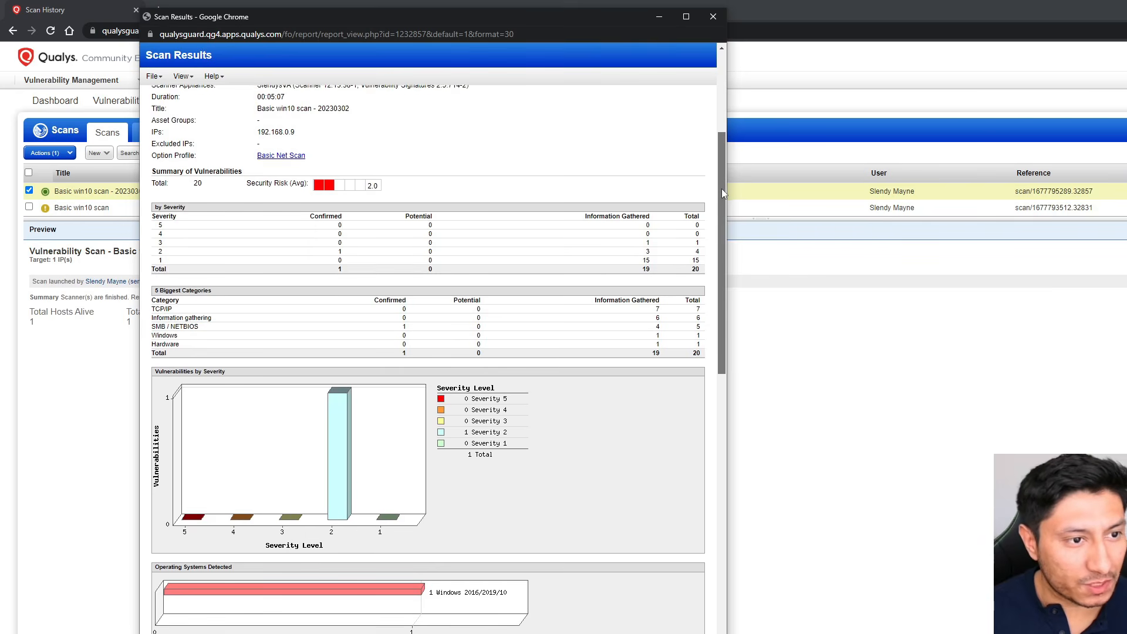
{"action": "left_click_drag", "start_coordinate": [721, 196], "coordinate": [716, 240]}
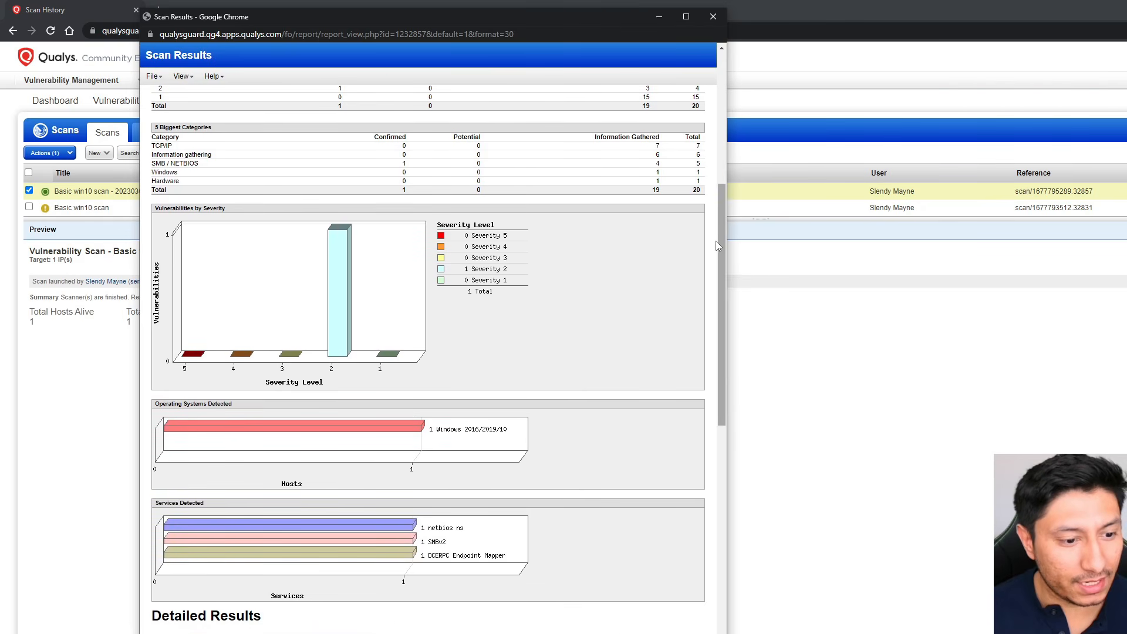
{"action": "scroll", "coordinate": [179, 605], "scroll_direction": "down", "scroll_amount": 2}
{"action": "left_click", "coordinate": [166, 549]}
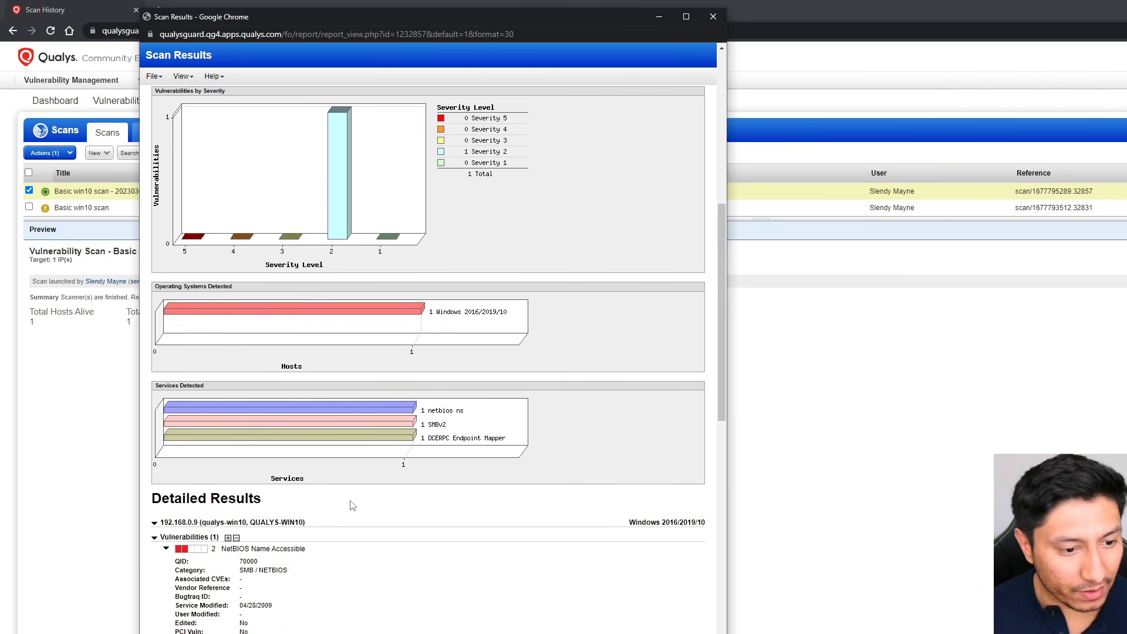
{"action": "scroll", "coordinate": [718, 284], "scroll_direction": "down", "scroll_amount": 1}
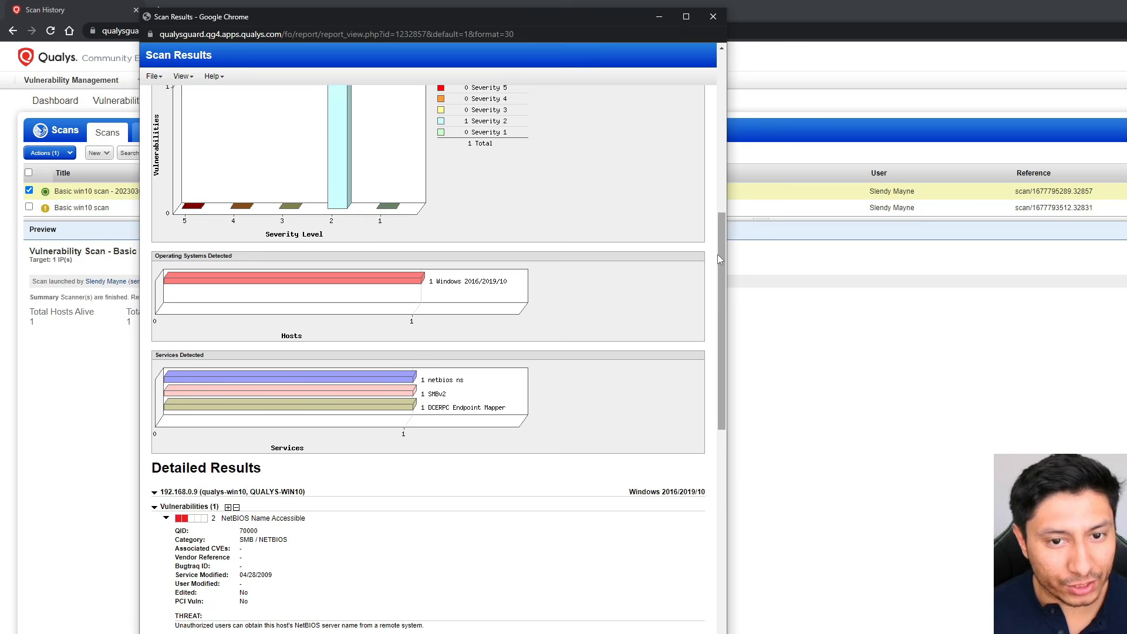
{"action": "left_click_drag", "start_coordinate": [717, 255], "coordinate": [718, 286]}
{"action": "scroll", "coordinate": [464, 567], "scroll_direction": "up", "scroll_amount": 4}
{"action": "scroll", "coordinate": [455, 578], "scroll_direction": "up", "scroll_amount": 4}
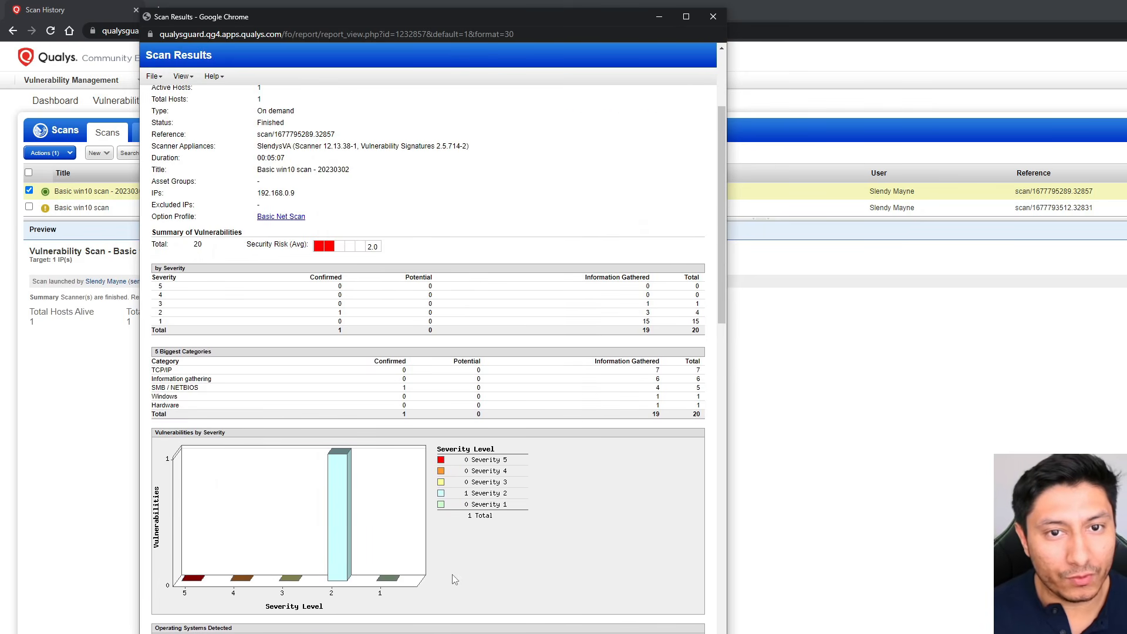
{"action": "scroll", "coordinate": [454, 579], "scroll_direction": "down", "scroll_amount": 3}
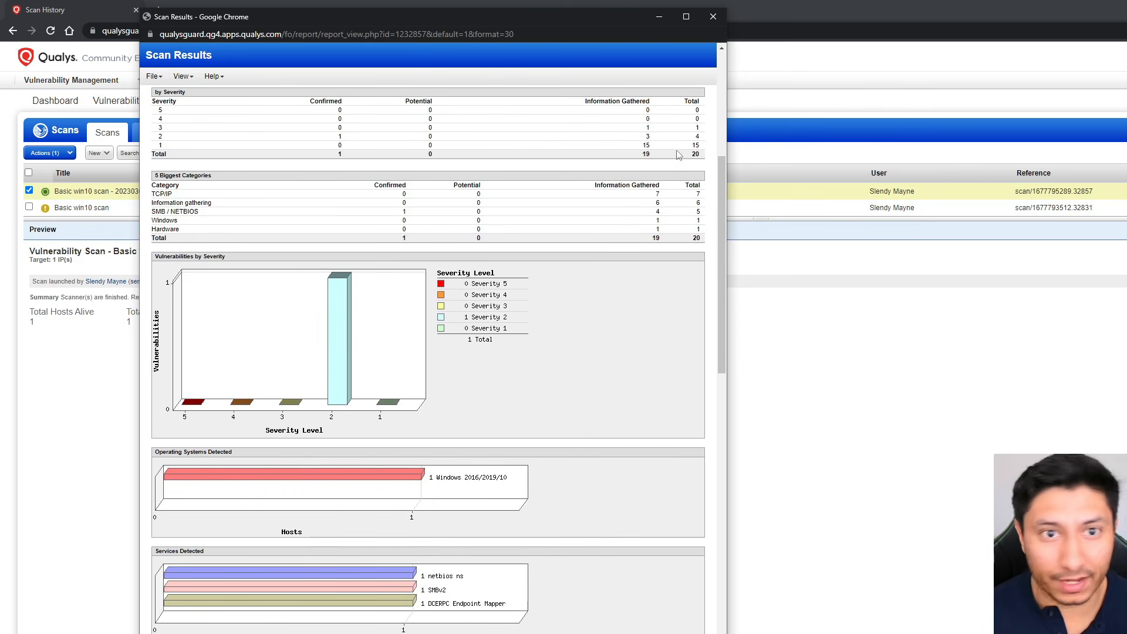
{"action": "left_click", "coordinate": [713, 16]}
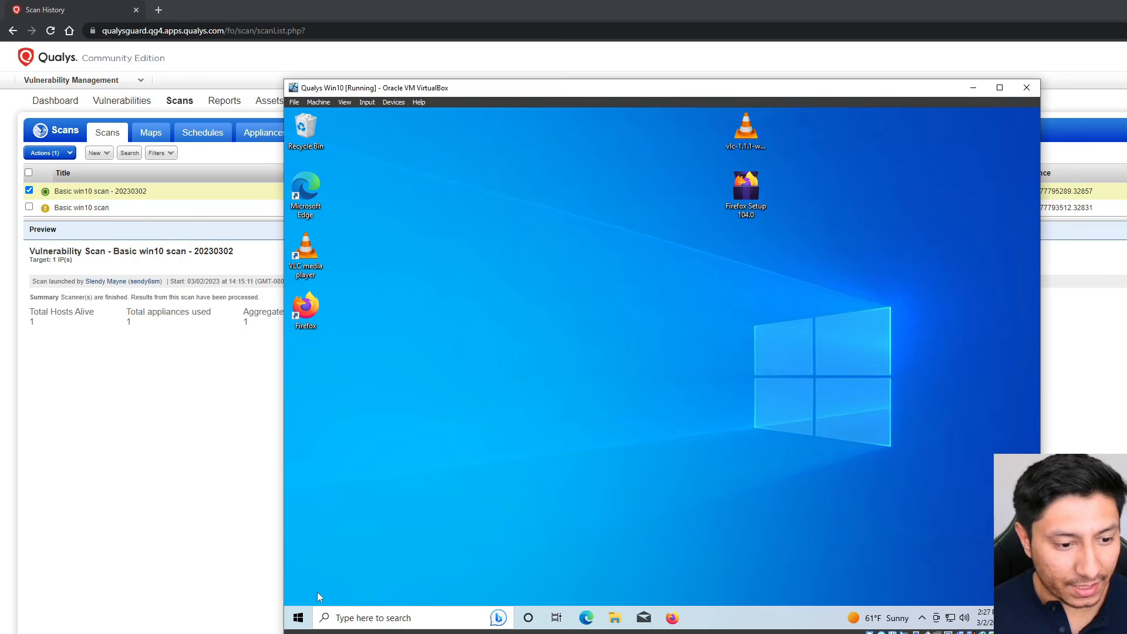
- In the Windows 10 virtual machine's Services, set the Remote Registry startup type to Automatic and start the service
{"action": "left_click", "coordinate": [299, 617]}
{"action": "type", "text": "service"}
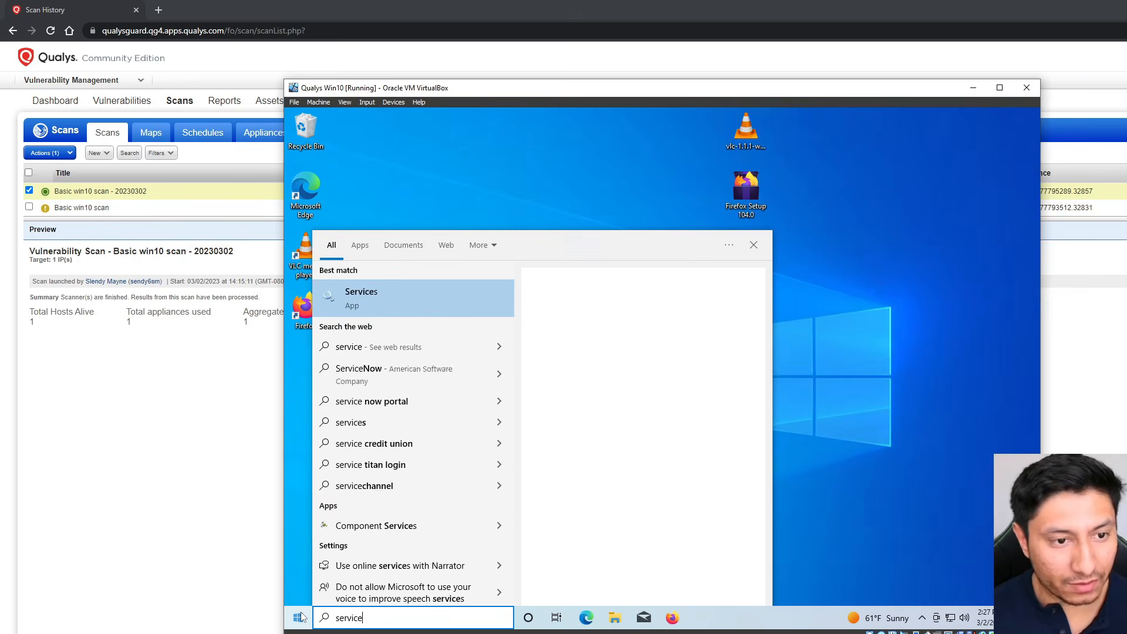
{"action": "key", "text": "Return"}
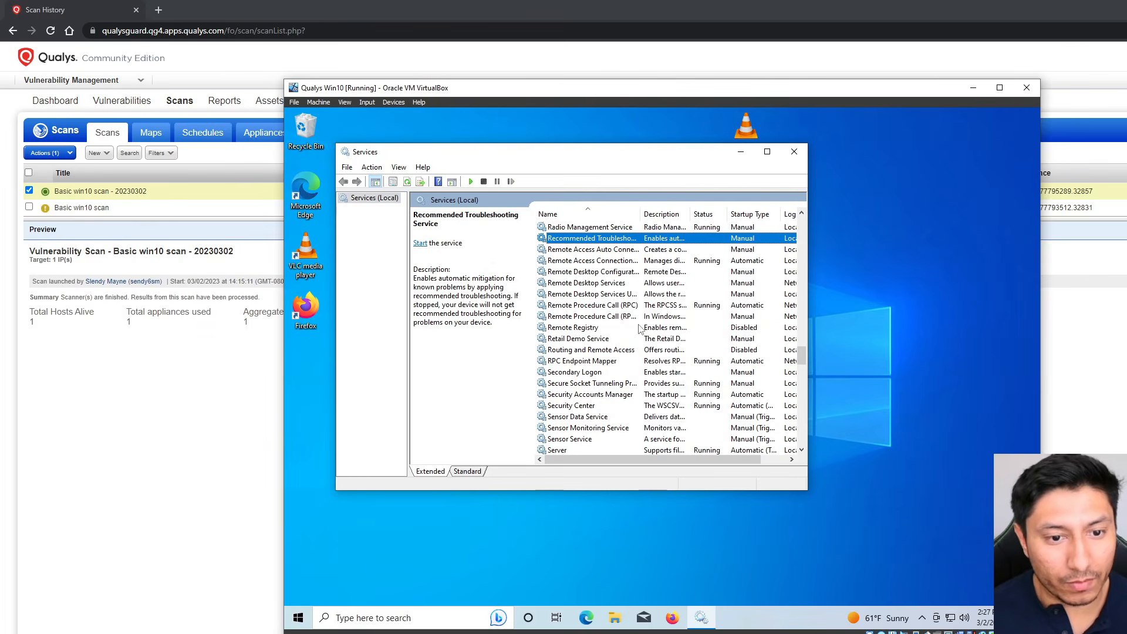
{"action": "left_click", "coordinate": [576, 327]}
{"action": "right_click", "coordinate": [637, 327]}
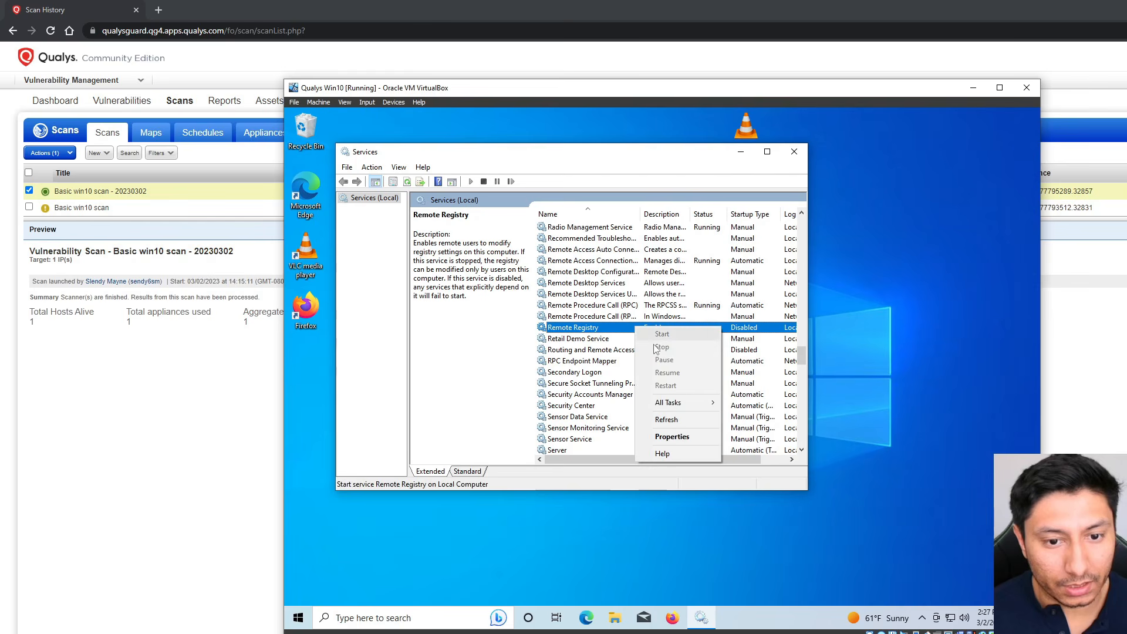
{"action": "left_click", "coordinate": [672, 437]}
{"action": "left_click", "coordinate": [570, 311]}
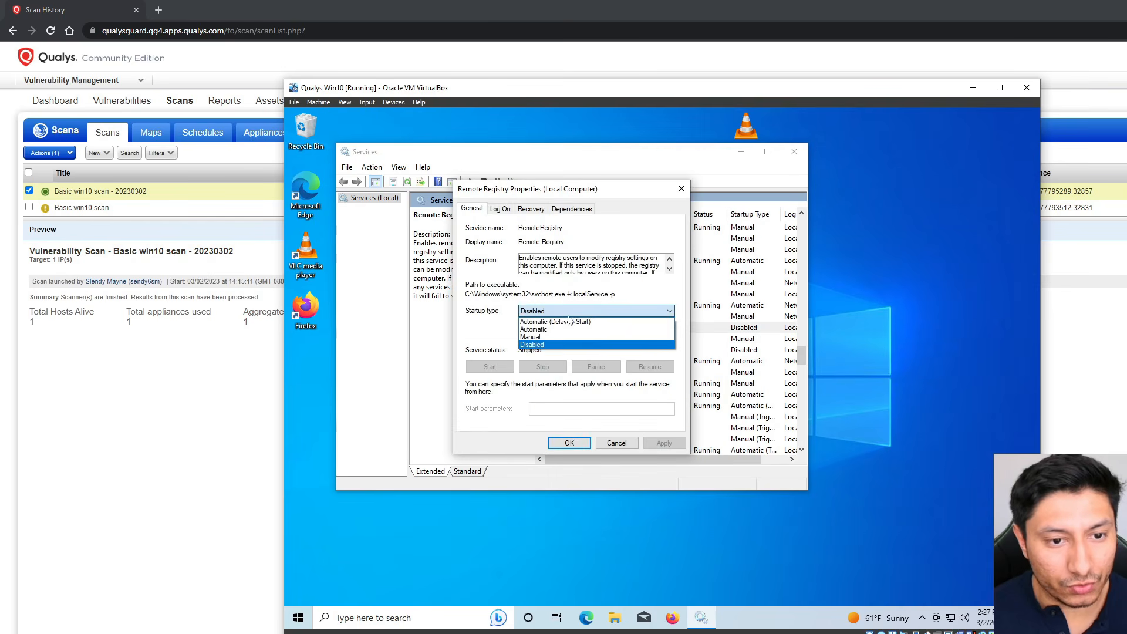
{"action": "left_click", "coordinate": [568, 329]}
{"action": "left_click", "coordinate": [663, 443]}
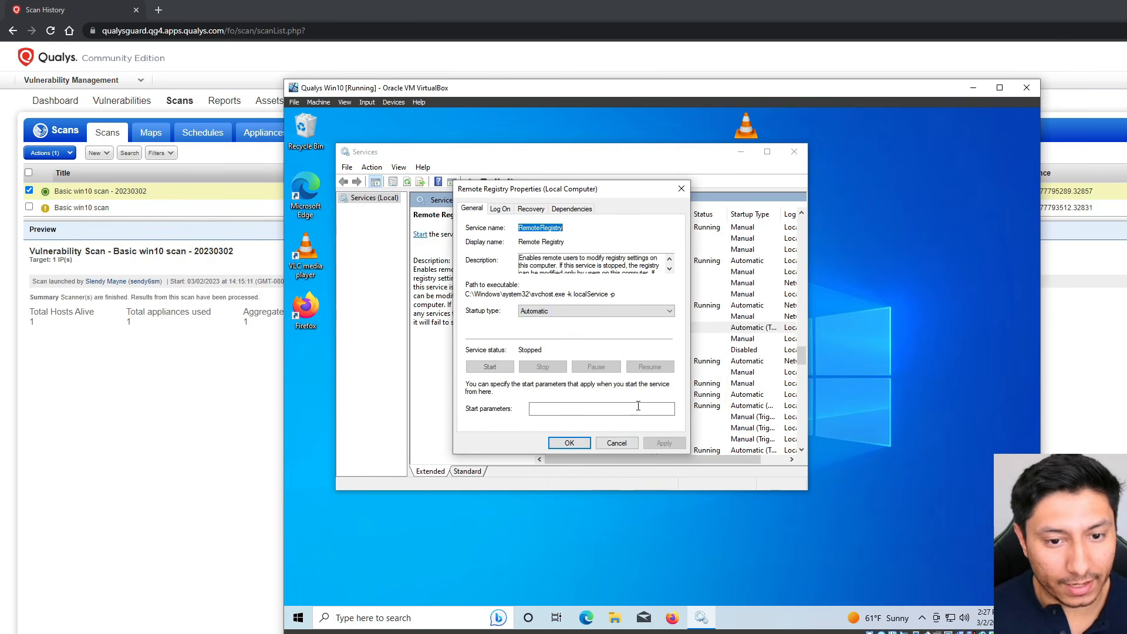
{"action": "left_click", "coordinate": [570, 442]}
{"action": "right_click", "coordinate": [574, 330]}
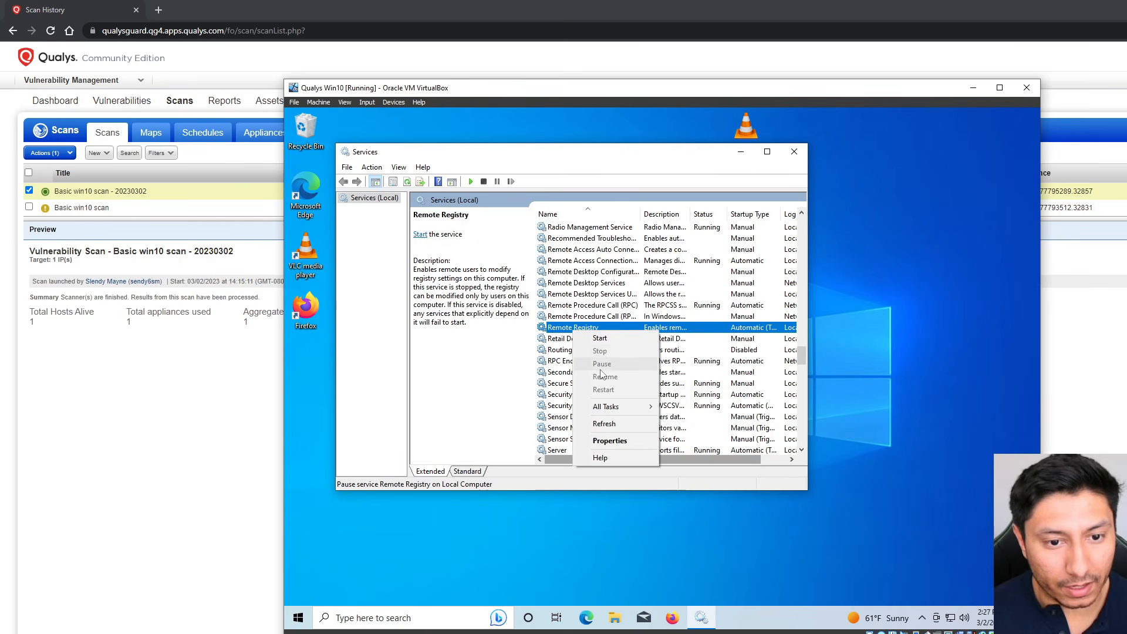
{"action": "left_click", "coordinate": [600, 338]}
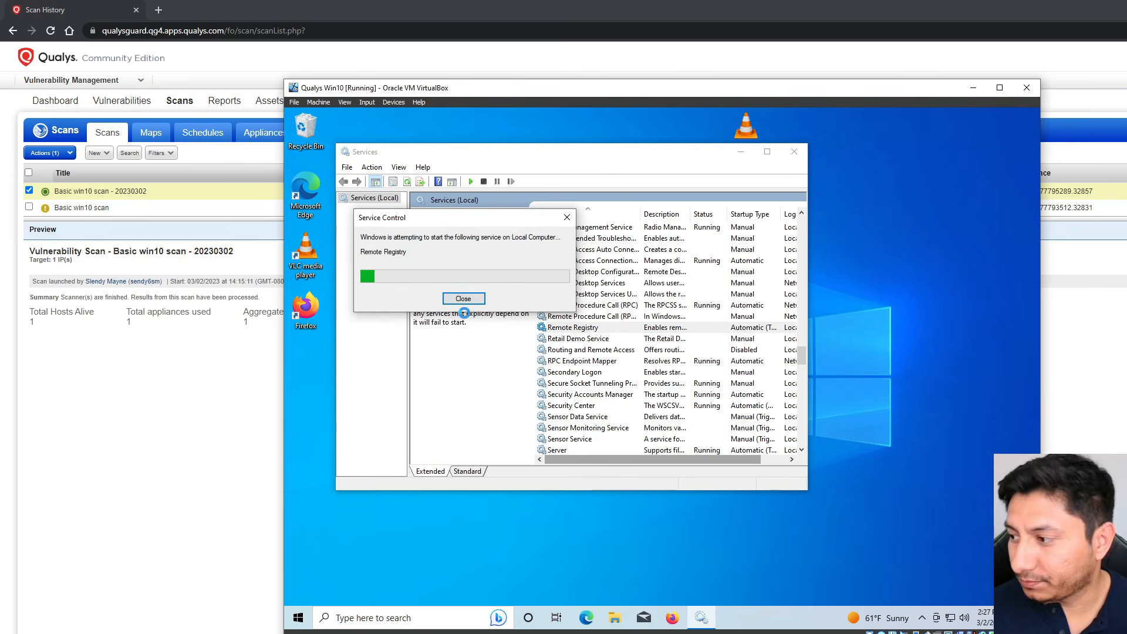
- Check the startup type and running status of the Server service in its properties
{"action": "left_click", "coordinate": [587, 350]}
{"action": "scroll", "coordinate": [587, 349], "scroll_direction": "down", "scroll_amount": 1}
{"action": "left_click", "coordinate": [554, 417]}
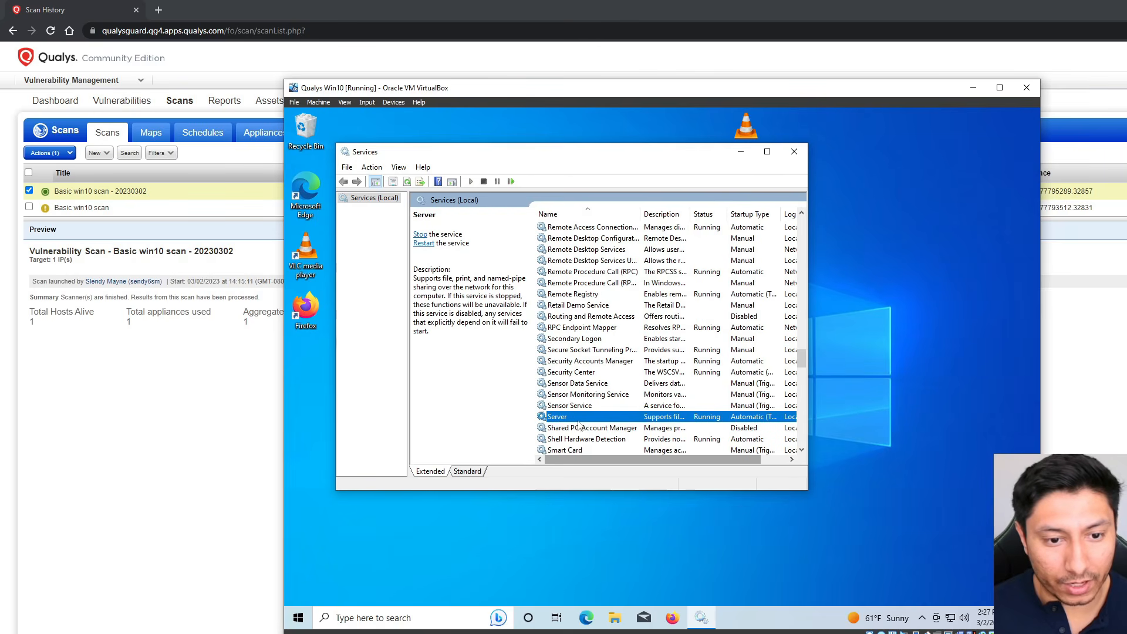
{"action": "right_click", "coordinate": [617, 421]}
{"action": "left_click", "coordinate": [646, 527]}
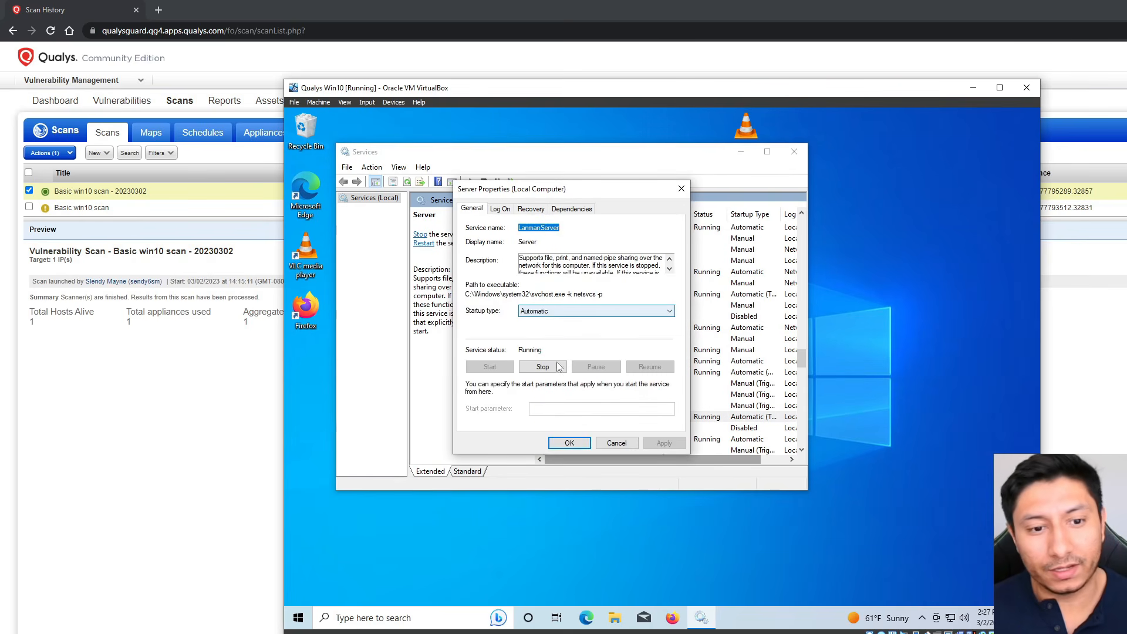
{"action": "left_click", "coordinate": [569, 443]}
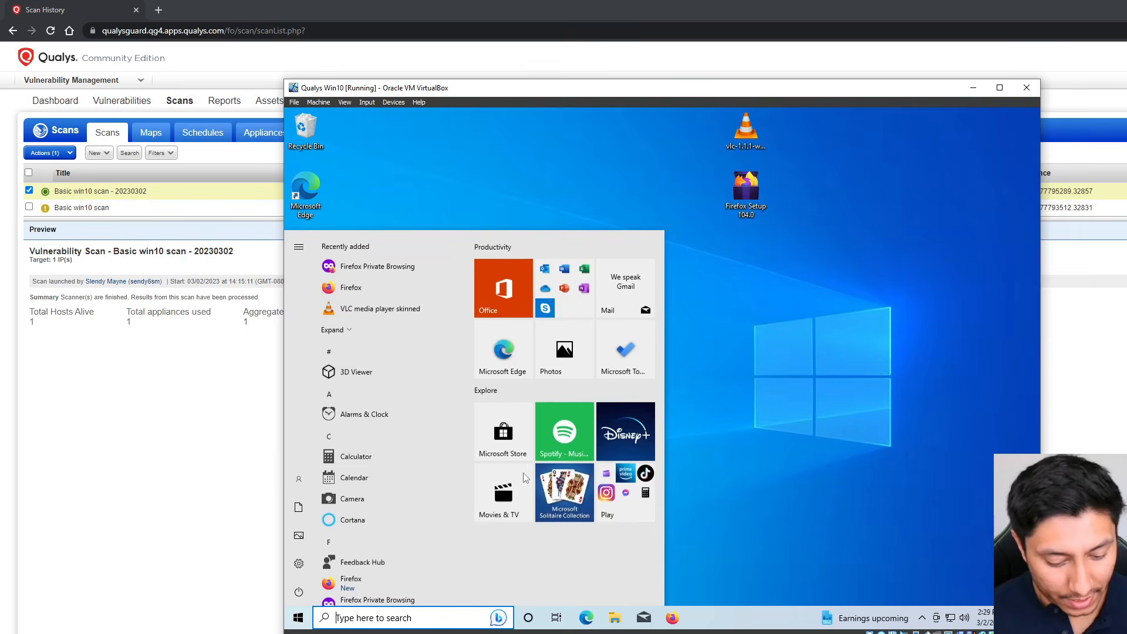
- Check the network discovery and file and printer sharing options for the guest or public profile in Windows' advanced sharing settings
{"action": "type", "text": "hsarin"}
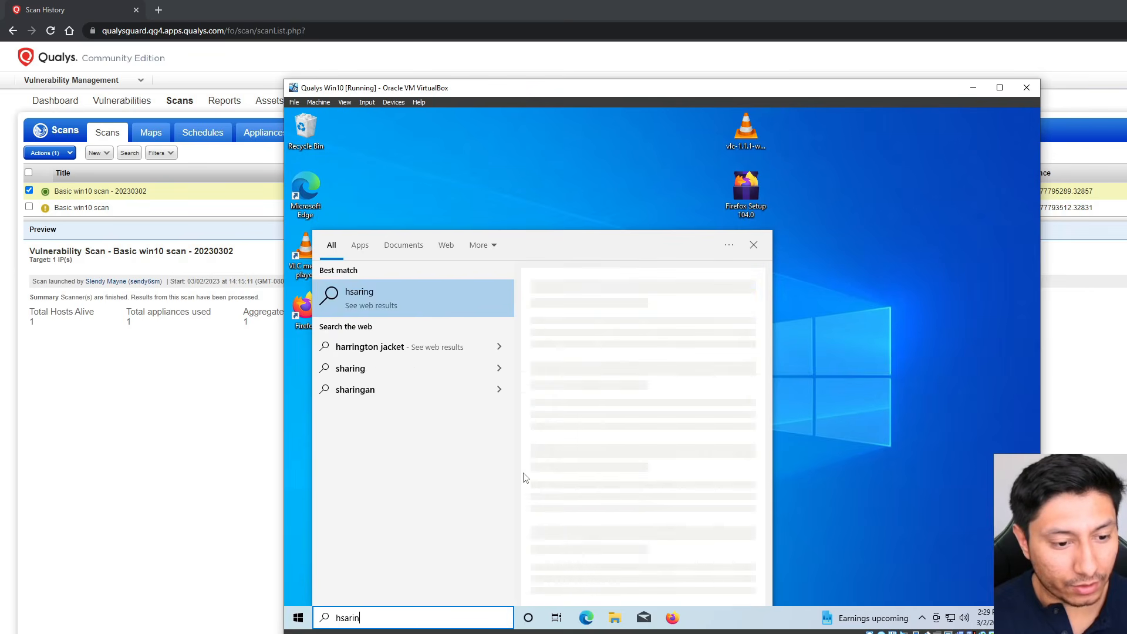
{"action": "key", "text": "BackSpace"}
{"action": "key", "text": "BackSpace"}
{"action": "key", "text": "BackSpace"}
{"action": "key", "text": "BackSpace"}
{"action": "key", "text": "BackSpace"}
{"action": "key", "text": "BackSpace"}
{"action": "type", "text": "sharing"}
{"action": "key", "text": "Return"}
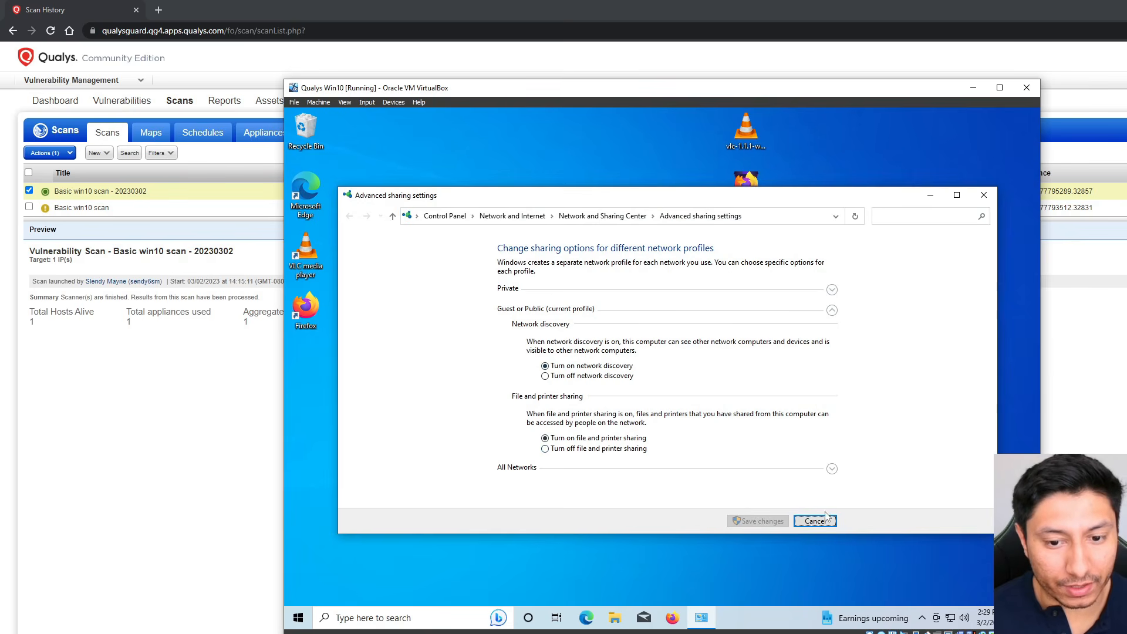
{"action": "left_click", "coordinate": [984, 194]}
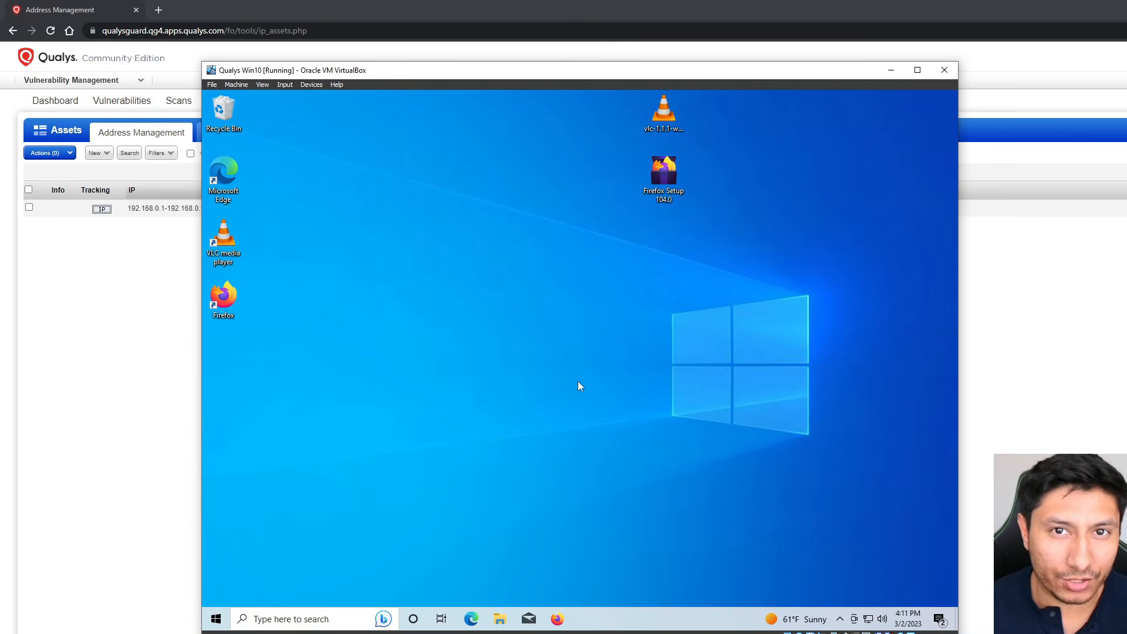
- Set the virtual machine's User Account Control notifications to Never notify
{"action": "left_click", "coordinate": [339, 616]}
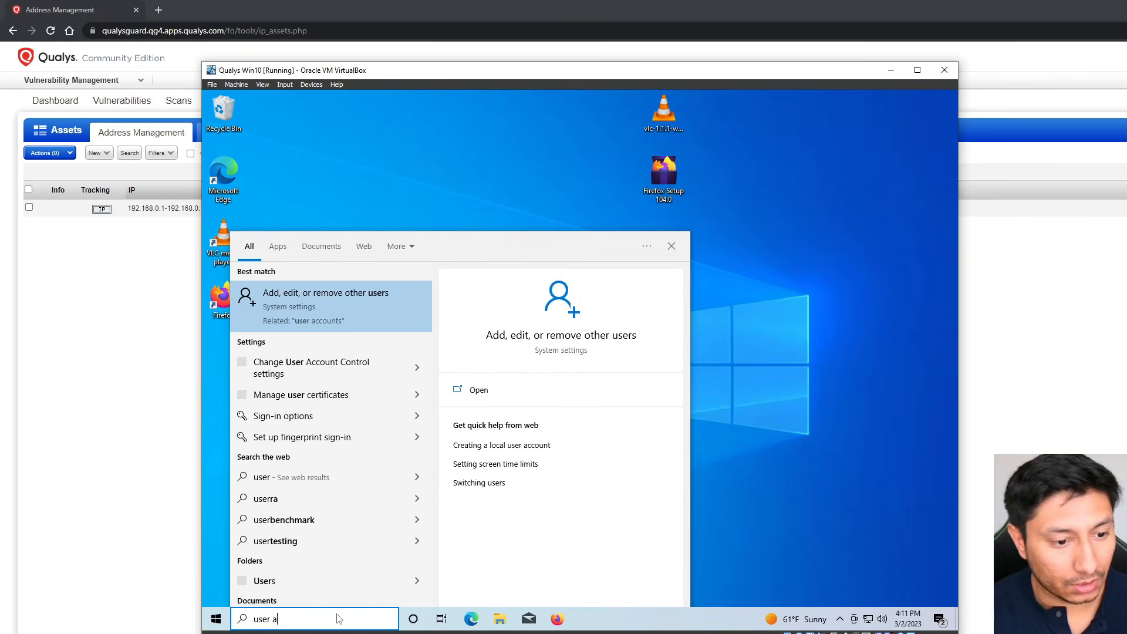
{"action": "type", "text": "c"}
{"action": "left_click", "coordinate": [336, 301]}
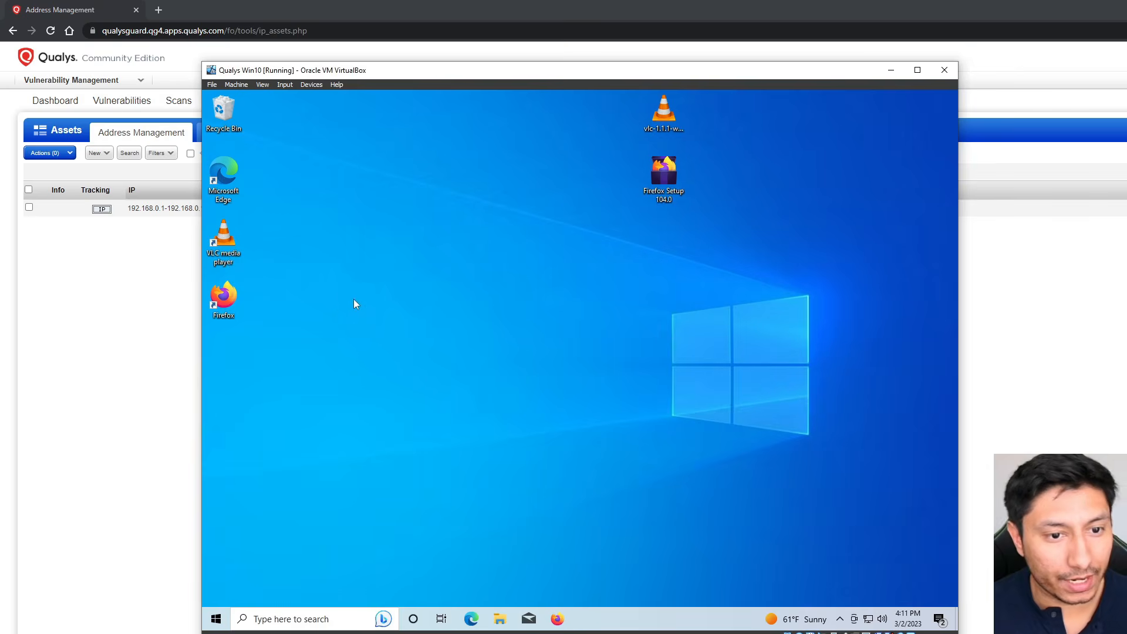
{"action": "left_click_drag", "start_coordinate": [443, 326], "coordinate": [445, 405]}
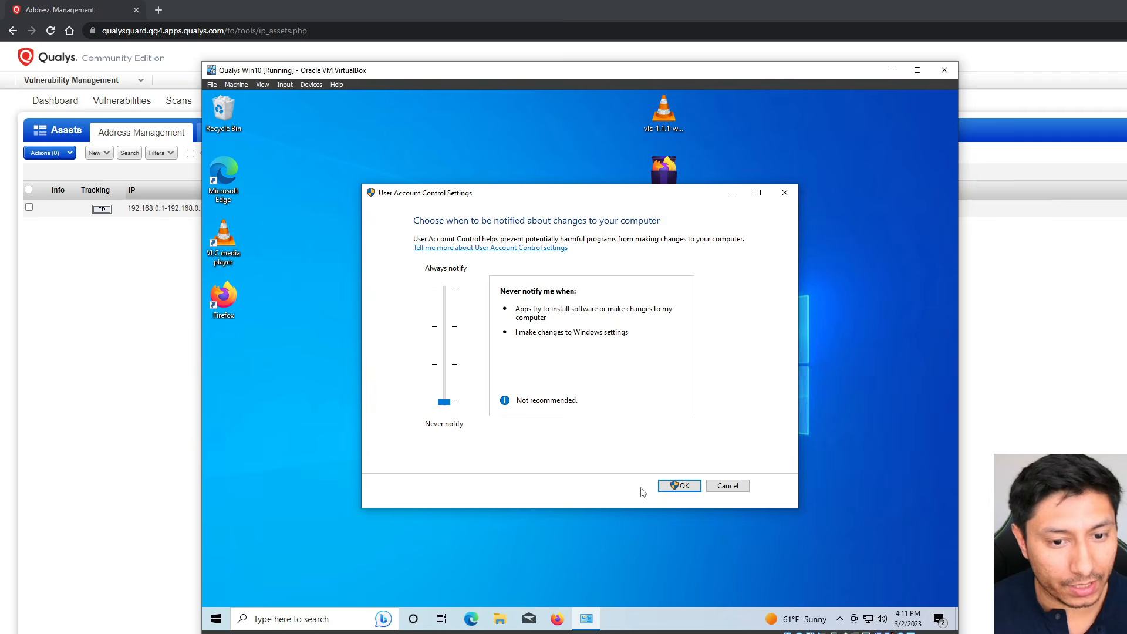
{"action": "left_click", "coordinate": [689, 491]}
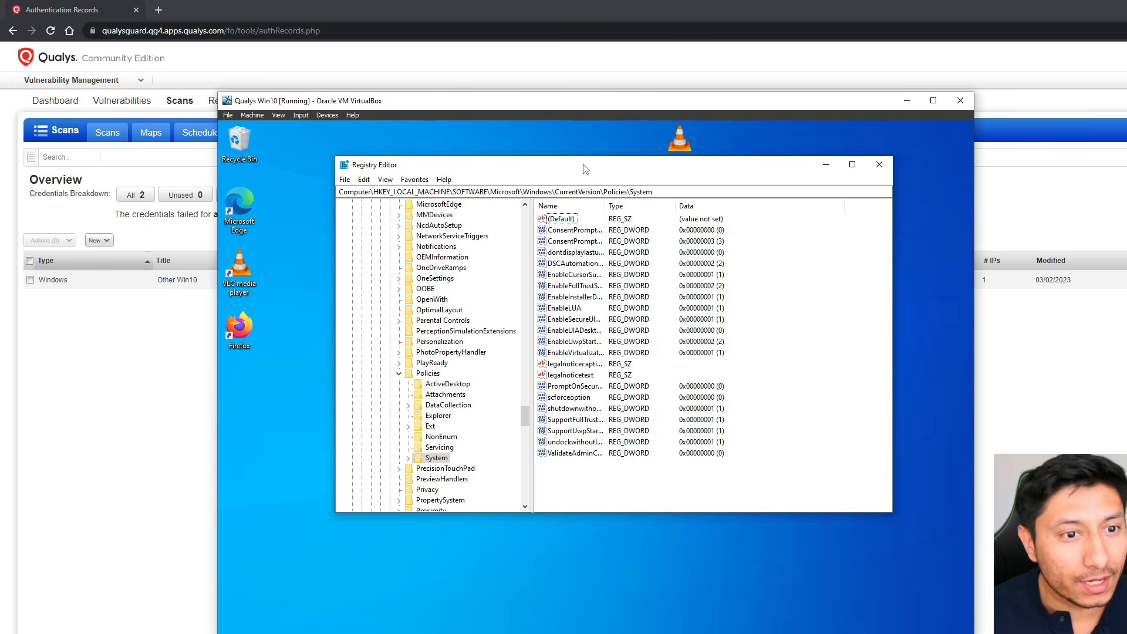
- In the virtual machine's registry, add a 32-bit DWORD named LocalAccountTokenFilterPolicy under HKEY_LOCAL_MACHINE\SOFTWARE\Microsoft\Windows\CurrentVersion\Policies\System and edit its value data
{"action": "left_click", "coordinate": [265, 633]}
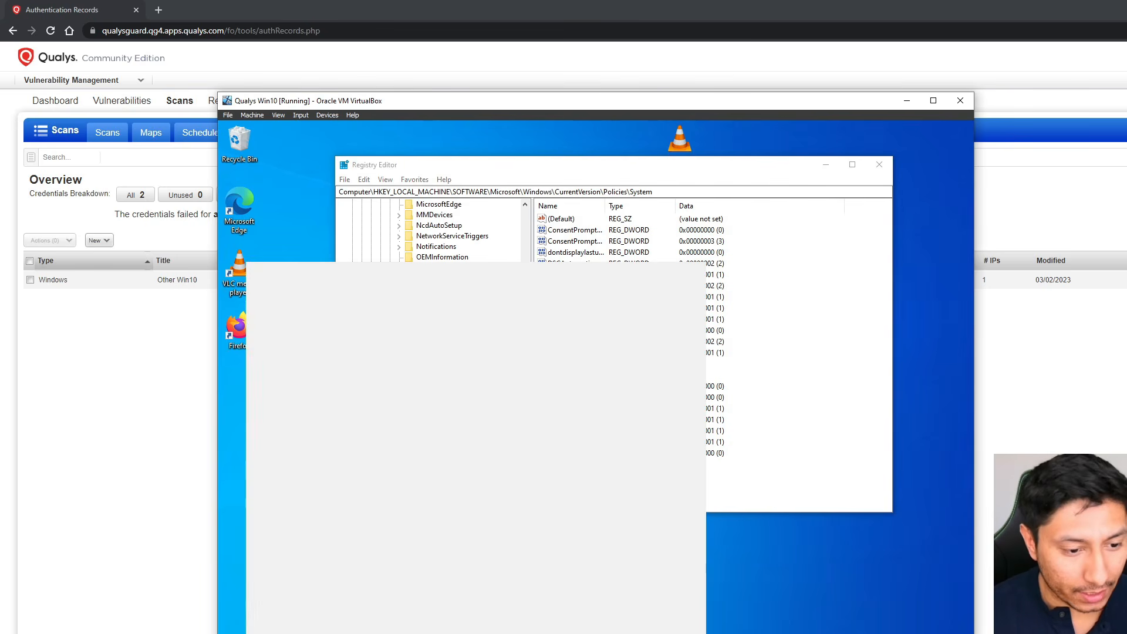
{"action": "type", "text": "re"}
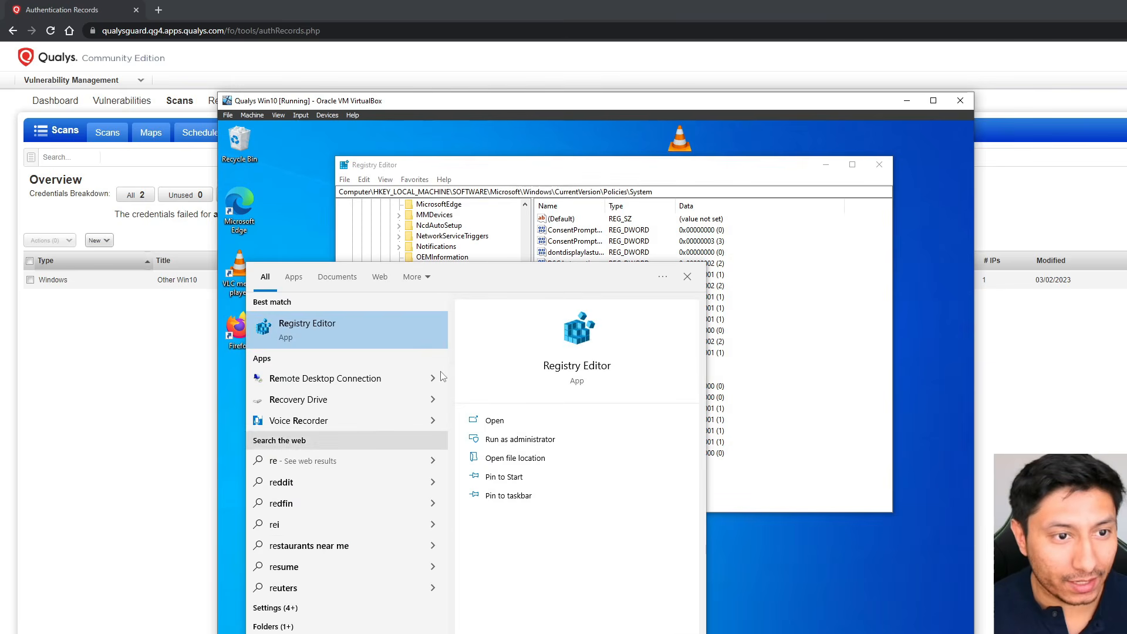
{"action": "left_click_drag", "start_coordinate": [531, 165], "coordinate": [530, 169]}
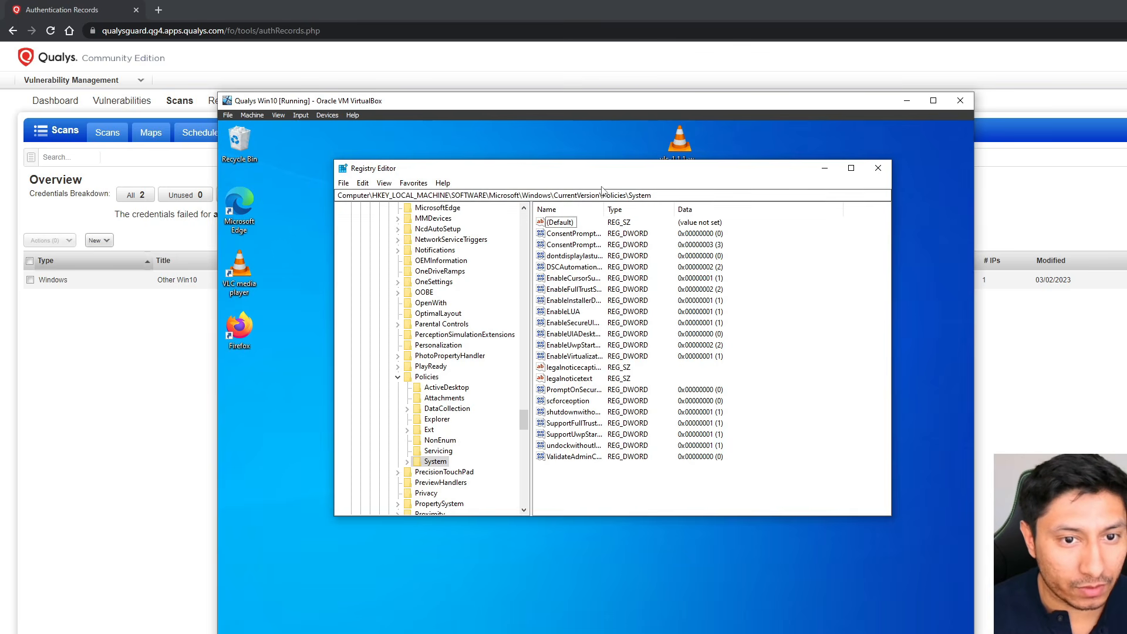
{"action": "right_click", "coordinate": [571, 473]}
{"action": "mouse_move", "coordinate": [601, 479]}
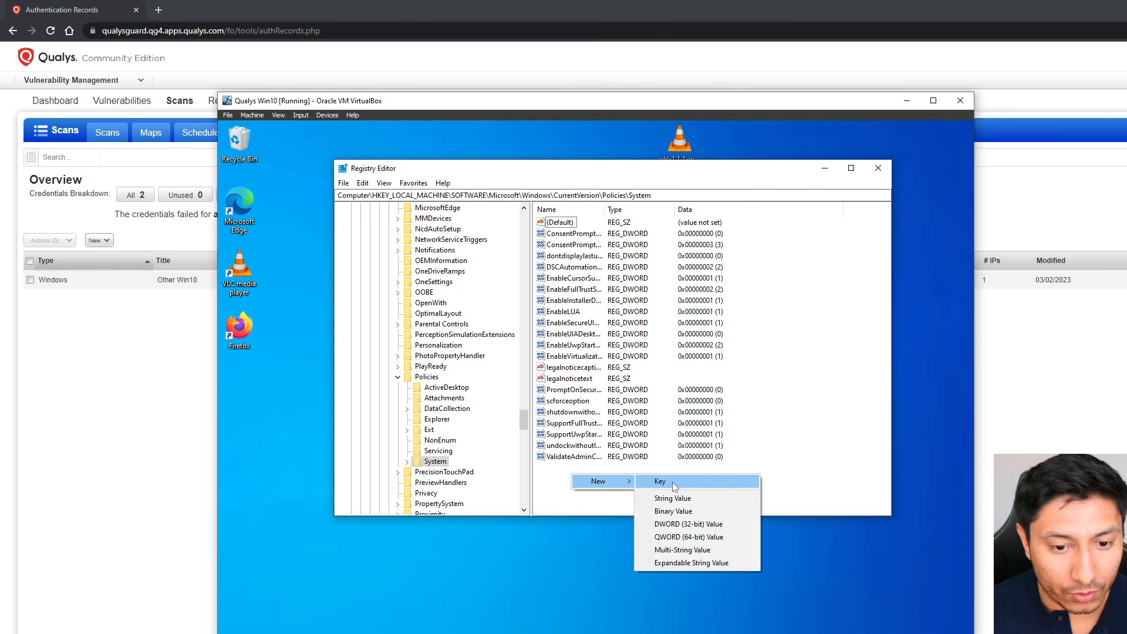
{"action": "left_click", "coordinate": [681, 525]}
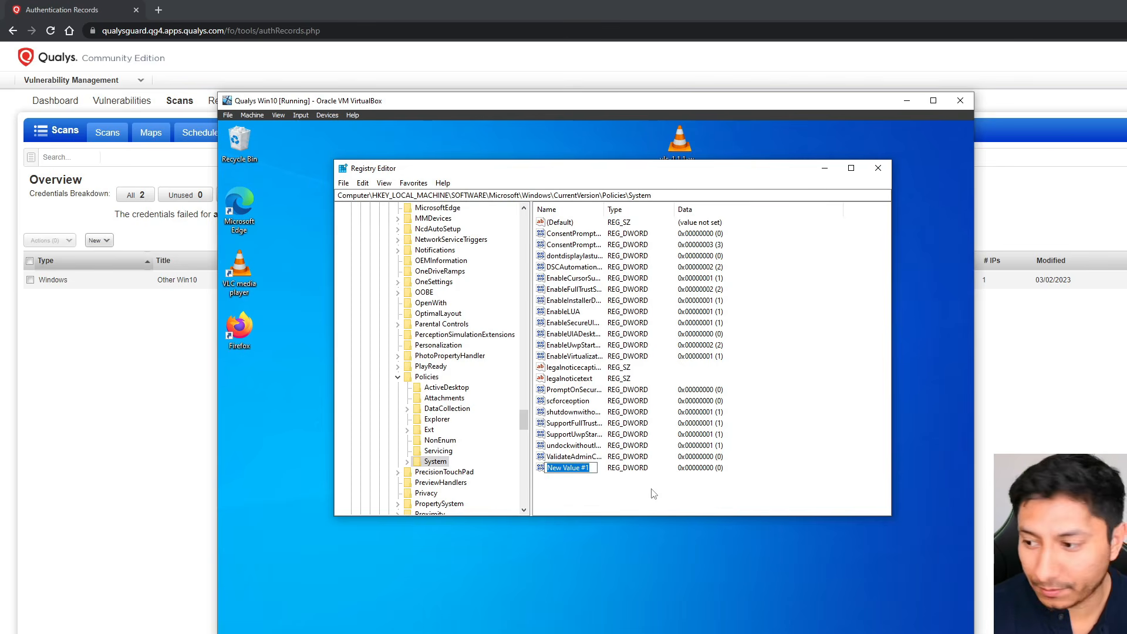
{"action": "type", "text": "LocalAccountTokenFilterPolicy"}
{"action": "key", "text": "Return"}
{"action": "key", "text": "Return"}
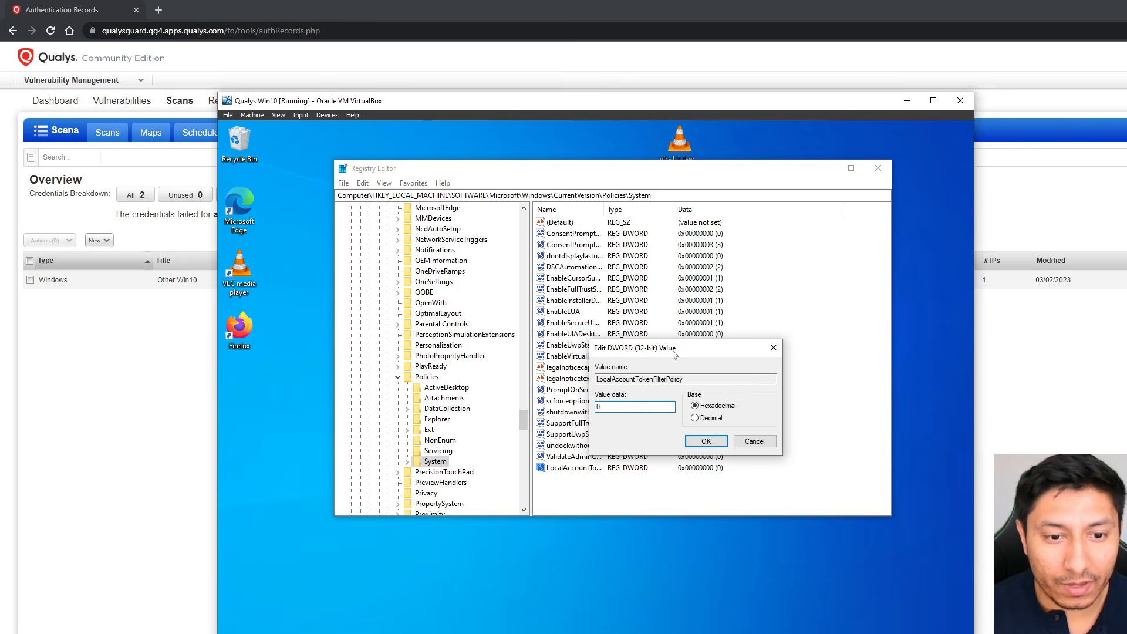
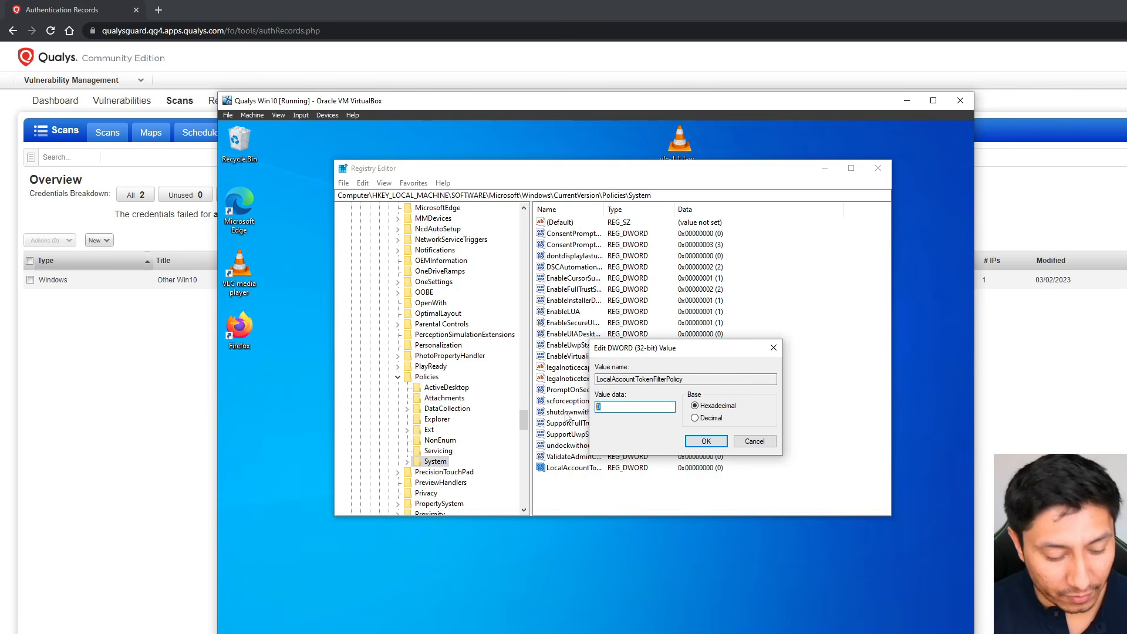
{"action": "left_click", "coordinate": [713, 441]}
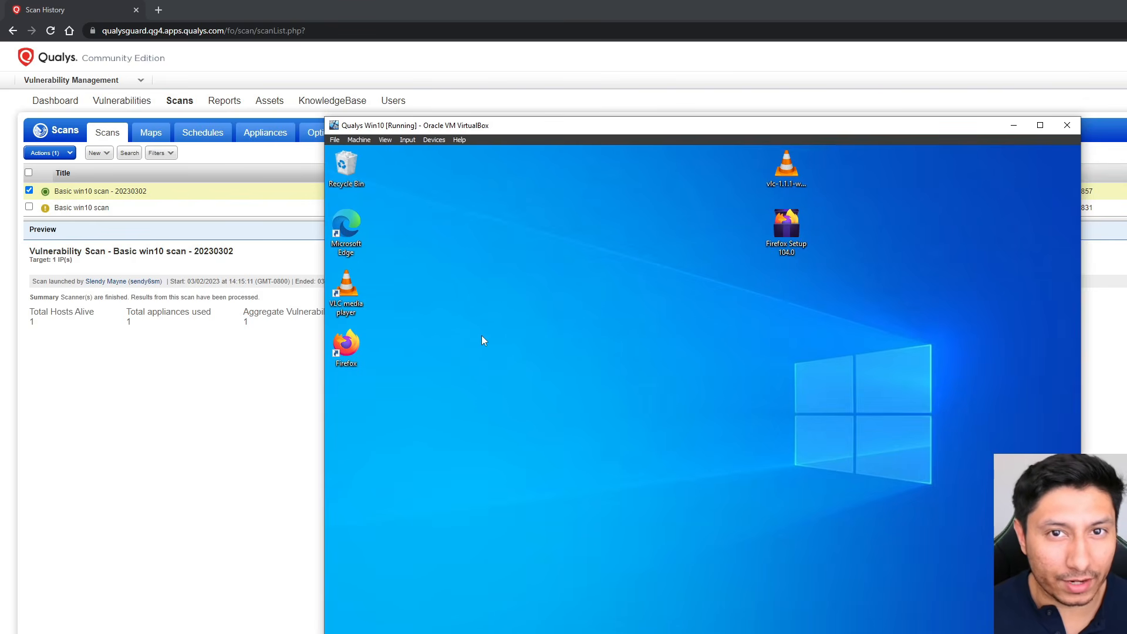
- Switch to Qualys in the browser and start a new Windows operating system authentication record titled "Wind10 Credentials"
{"action": "left_click", "coordinate": [239, 404]}
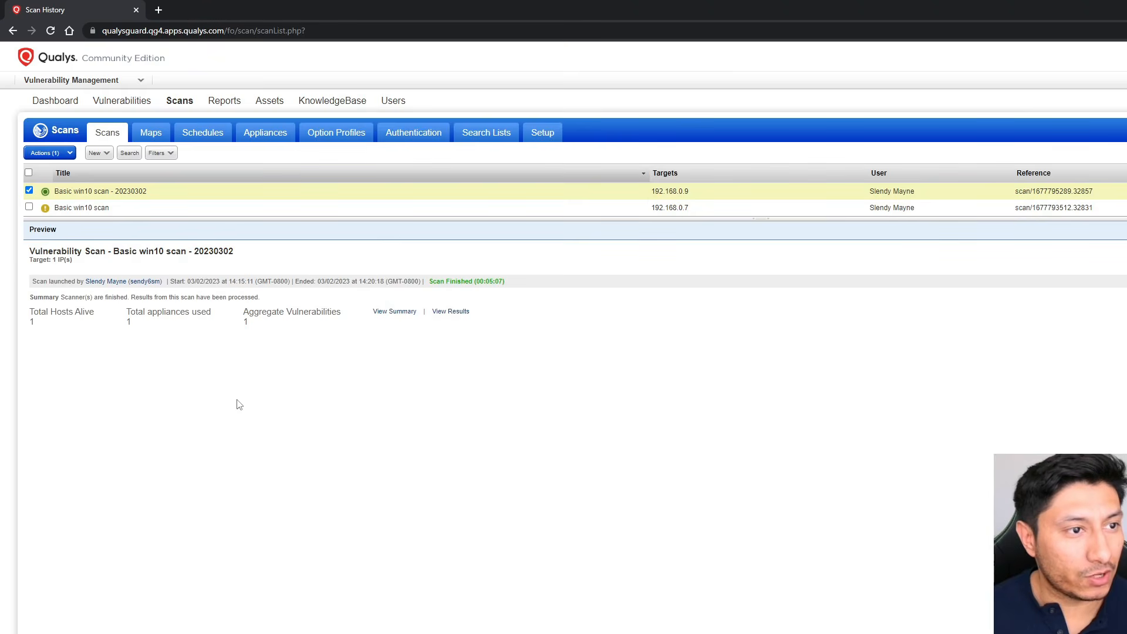
{"action": "left_click", "coordinate": [427, 134]}
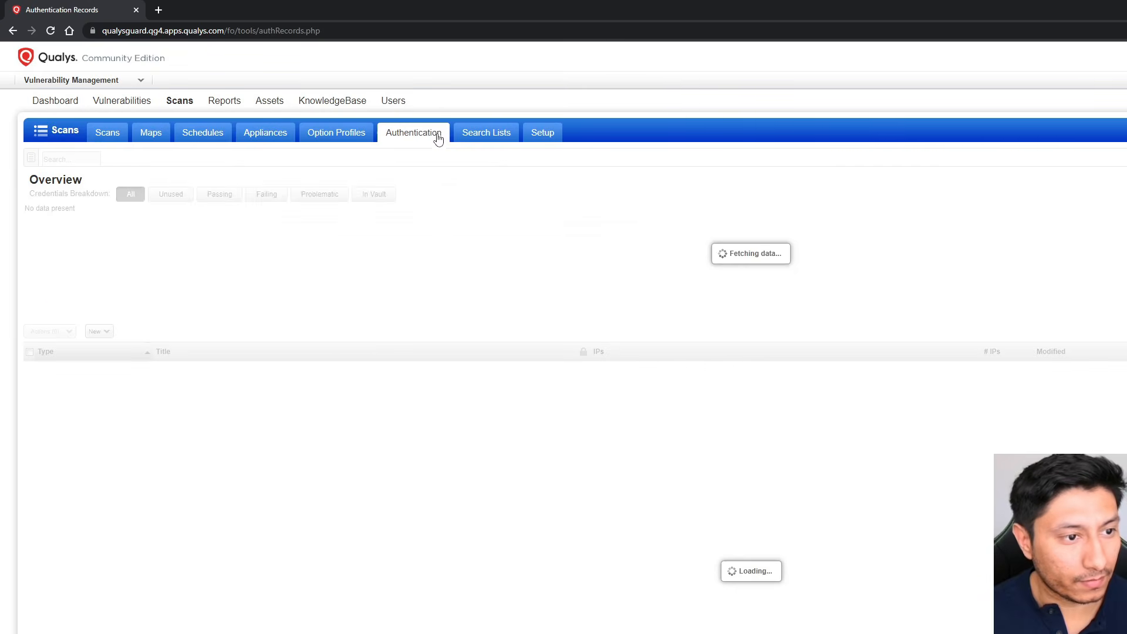
{"action": "left_click", "coordinate": [95, 331]}
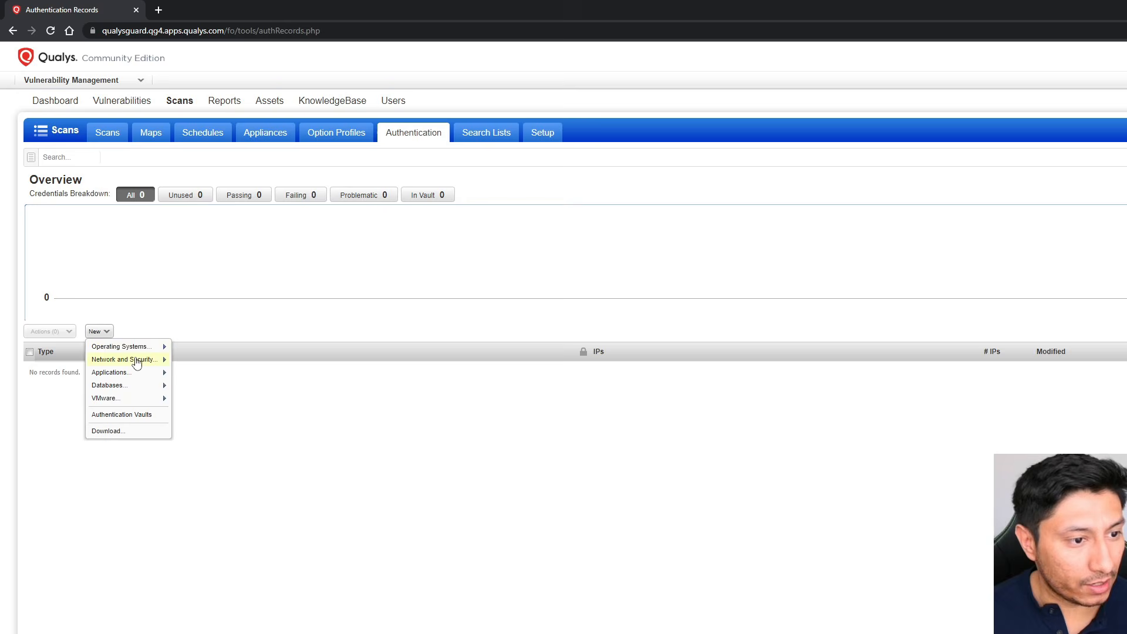
{"action": "mouse_move", "coordinate": [138, 351]}
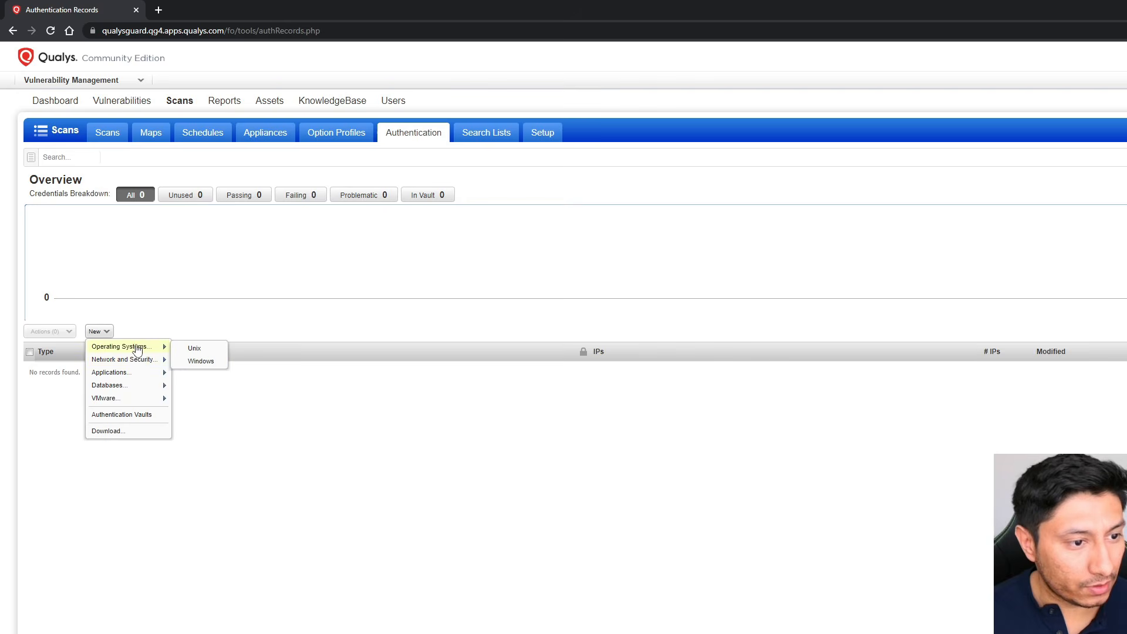
{"action": "left_click", "coordinate": [195, 363]}
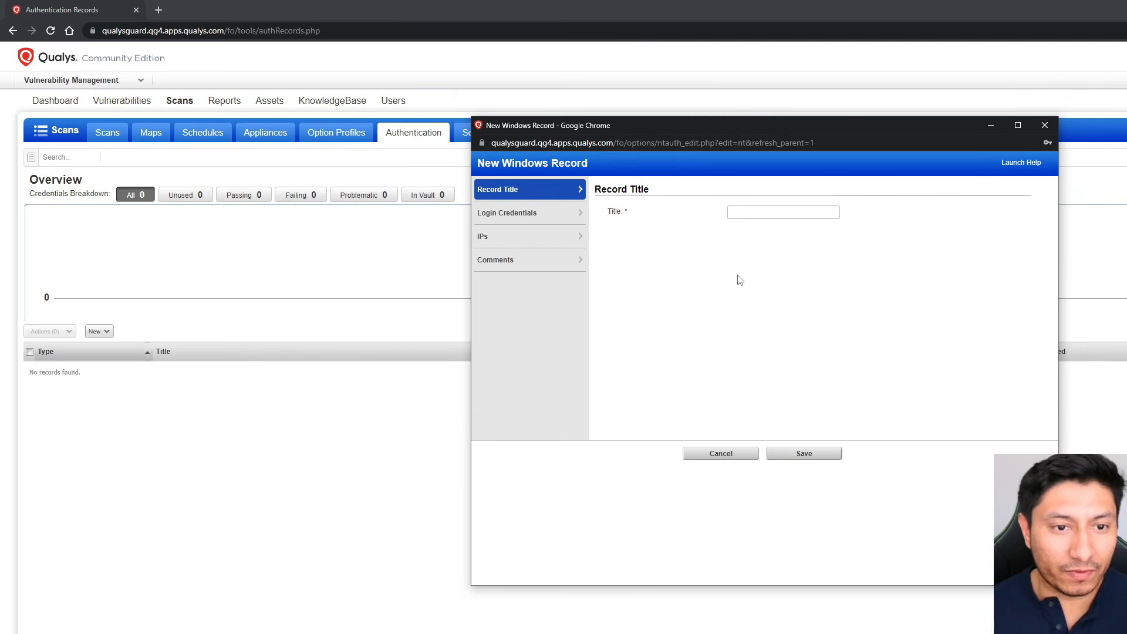
{"action": "left_click", "coordinate": [744, 216]}
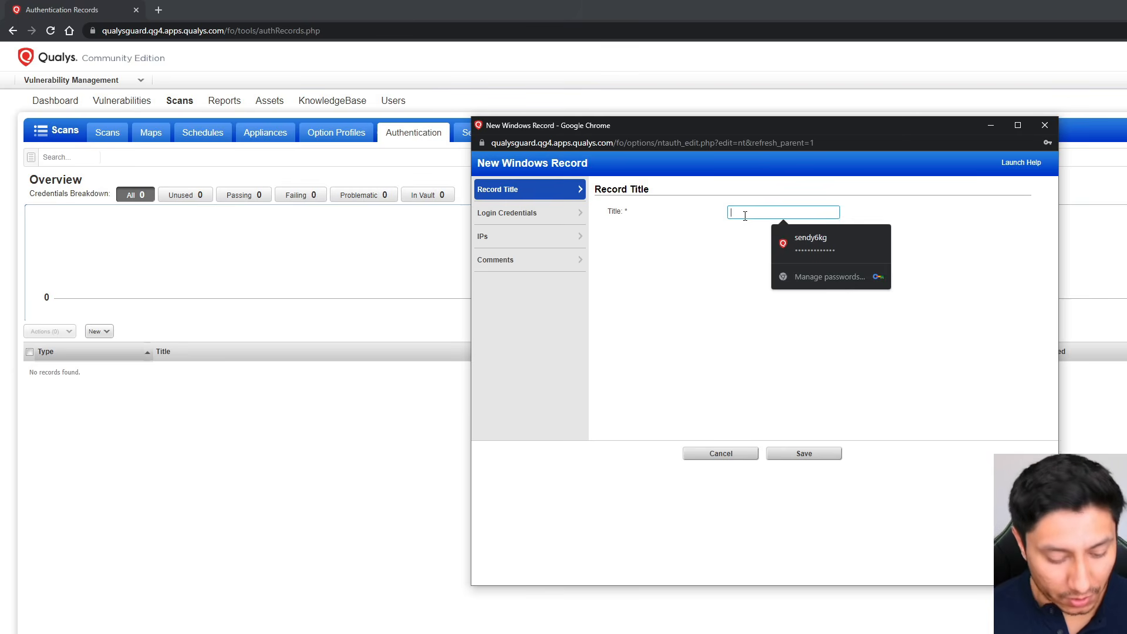
{"action": "type", "text": "Win10 Credentials"}
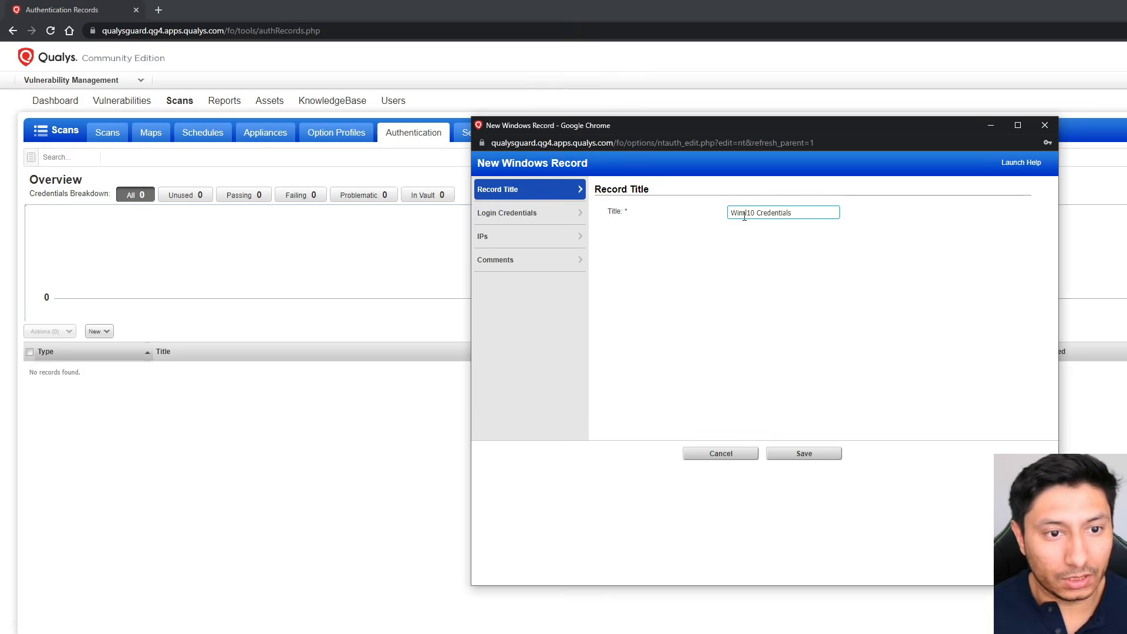
- Set the record to local Windows authentication with basic login, user name Admin, and enter and confirm the account password
{"action": "left_click", "coordinate": [507, 212]}
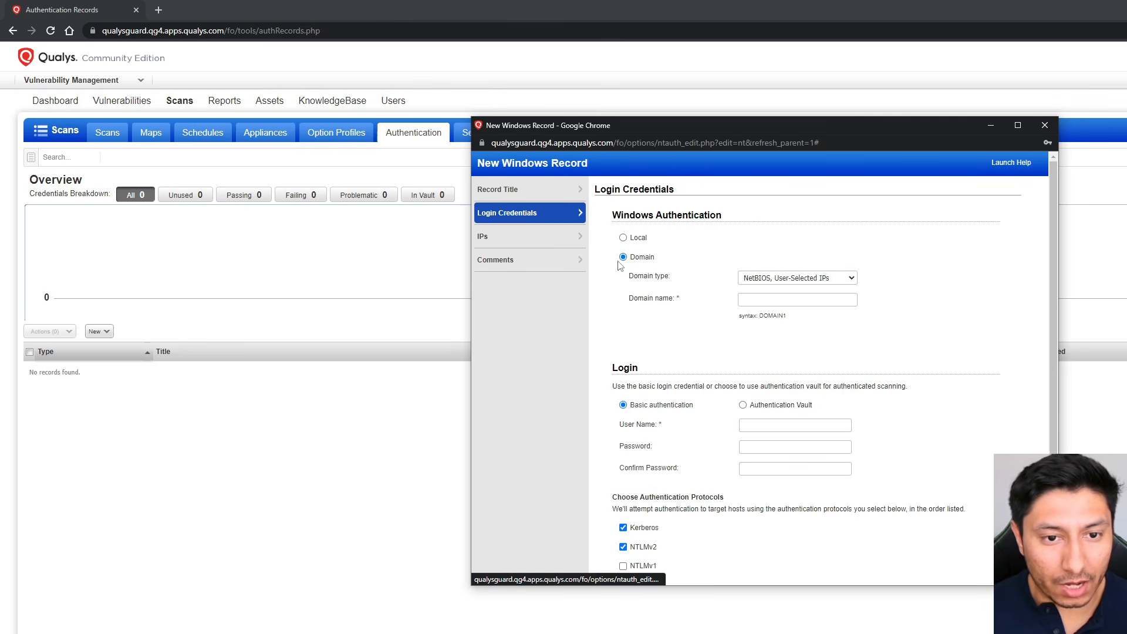
{"action": "left_click", "coordinate": [624, 237]}
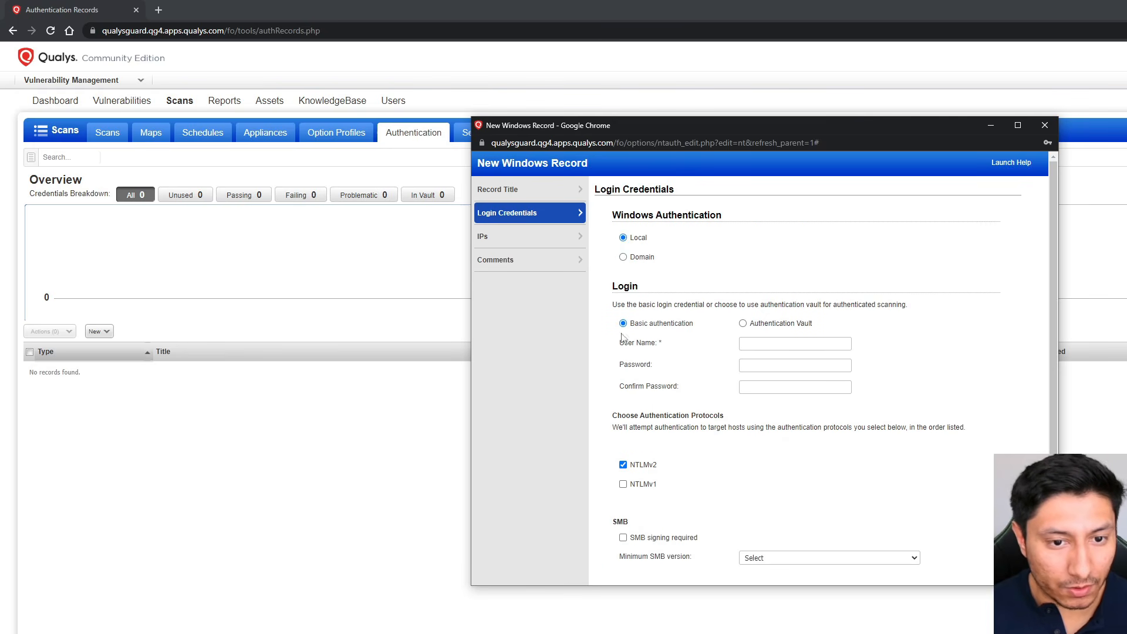
{"action": "left_click", "coordinate": [794, 342]}
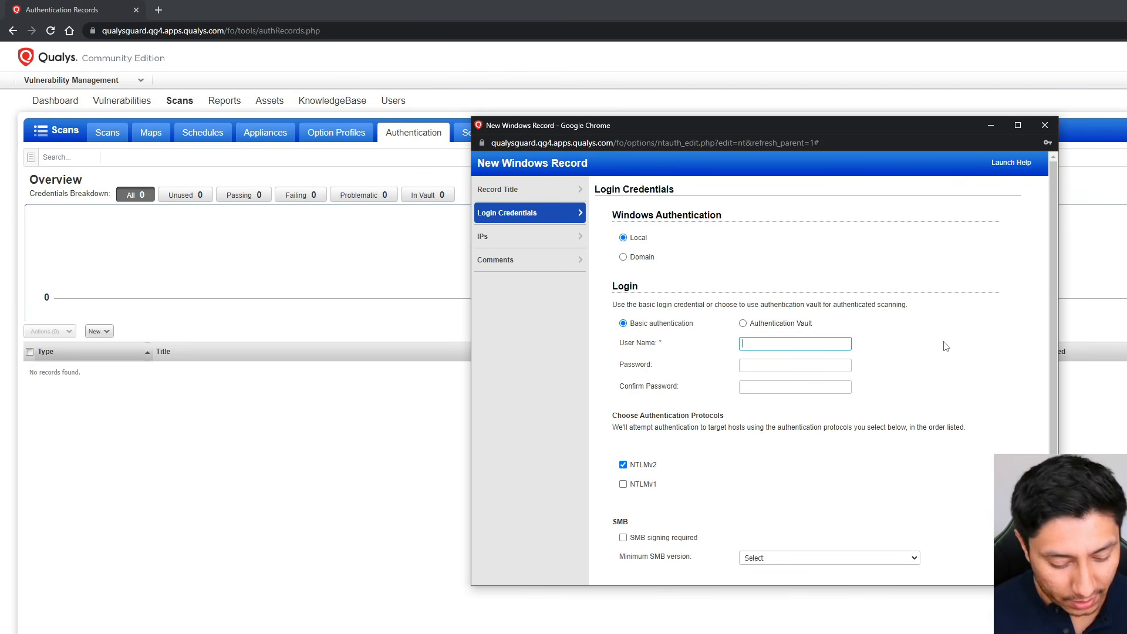
{"action": "key", "text": "Tab"}
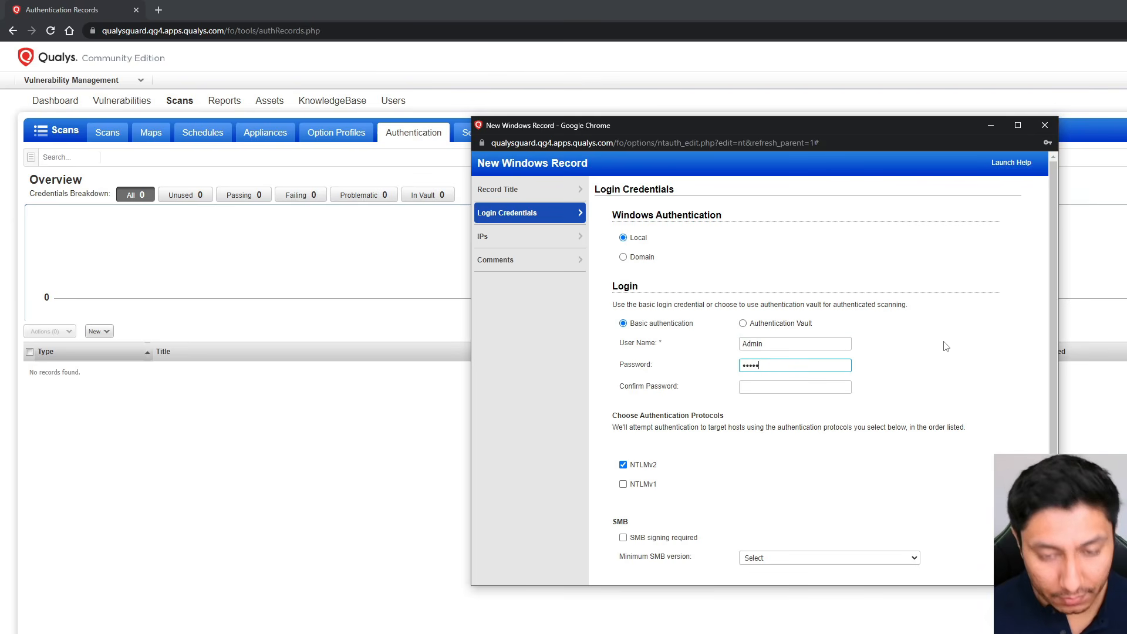
{"action": "key", "text": "Tab"}
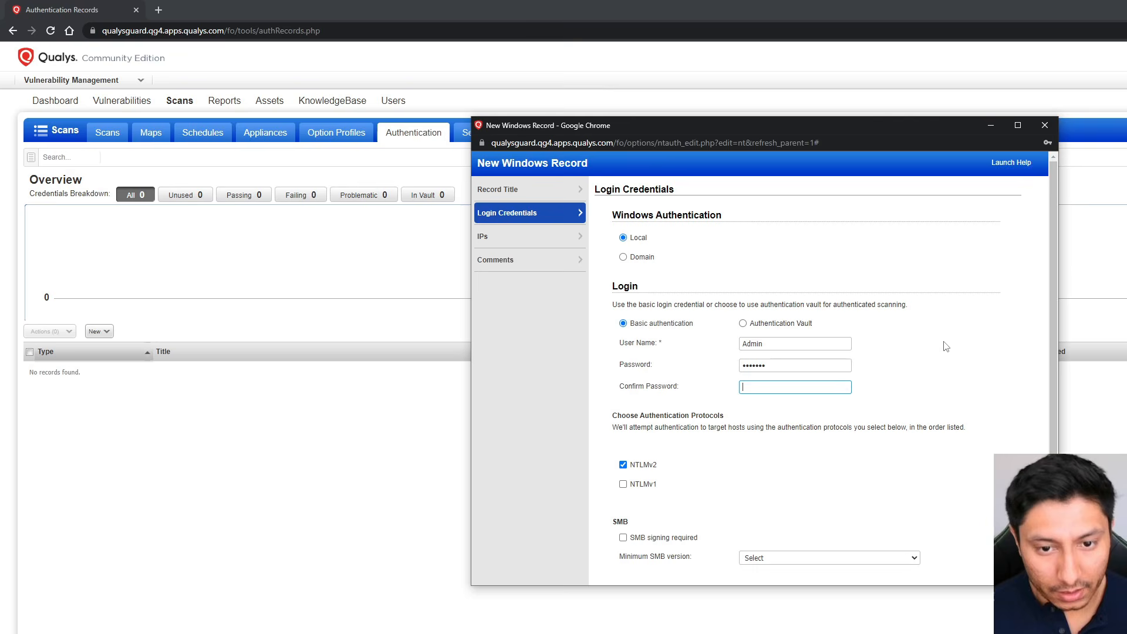
{"action": "double_click", "coordinate": [824, 366]}
{"action": "type", "text": "P"}
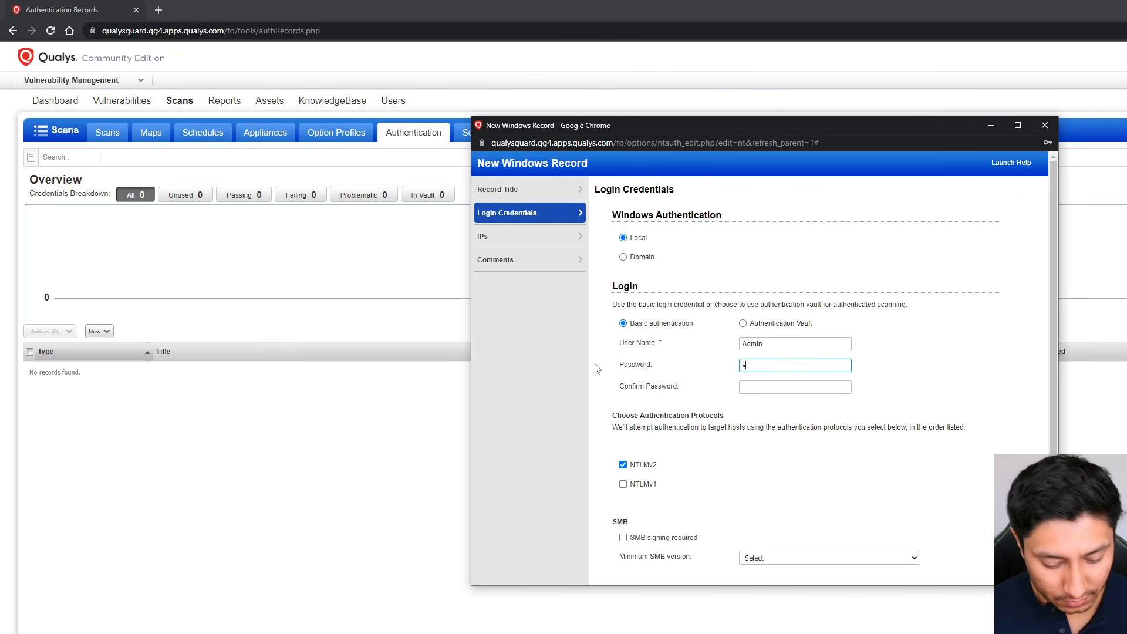
{"action": "type", "text": "••••••"}
{"action": "key", "text": "Tab"}
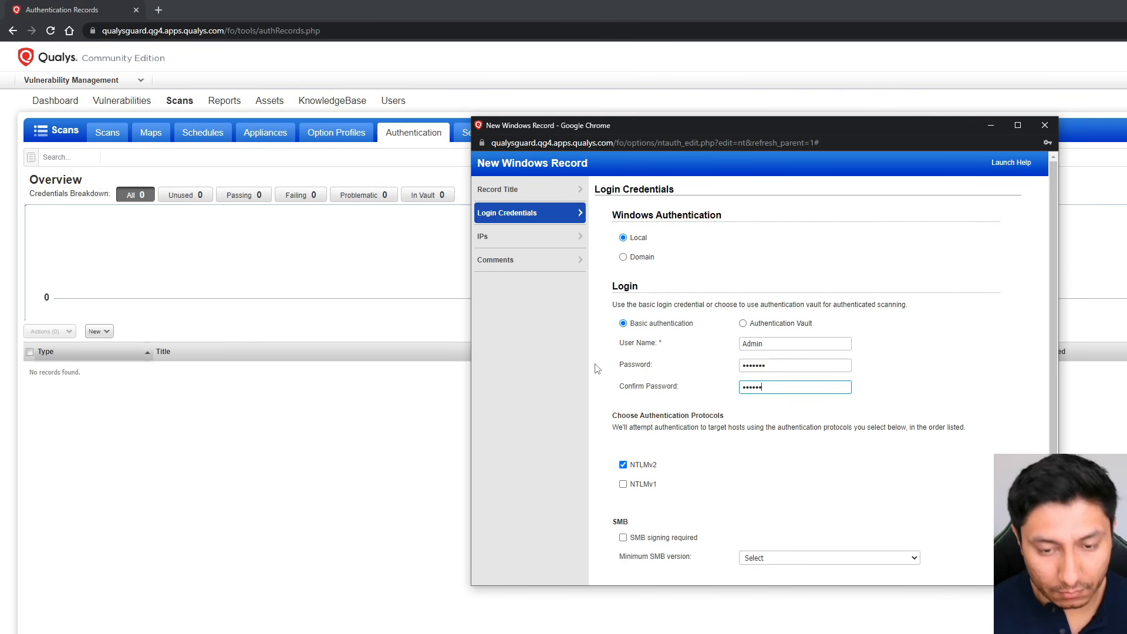
- Enable the NTLMv1 protocol, add IP 192.168.0.9 to the Windows record, and save it
{"action": "scroll", "coordinate": [599, 370], "scroll_direction": "down", "scroll_amount": 1}
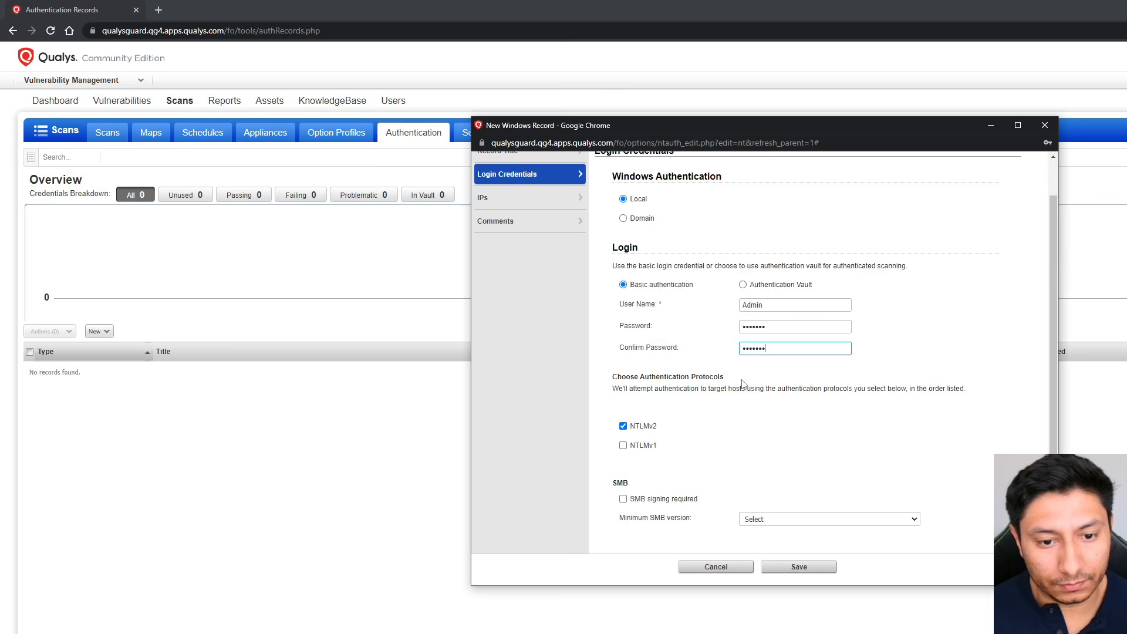
{"action": "left_click", "coordinate": [623, 445]}
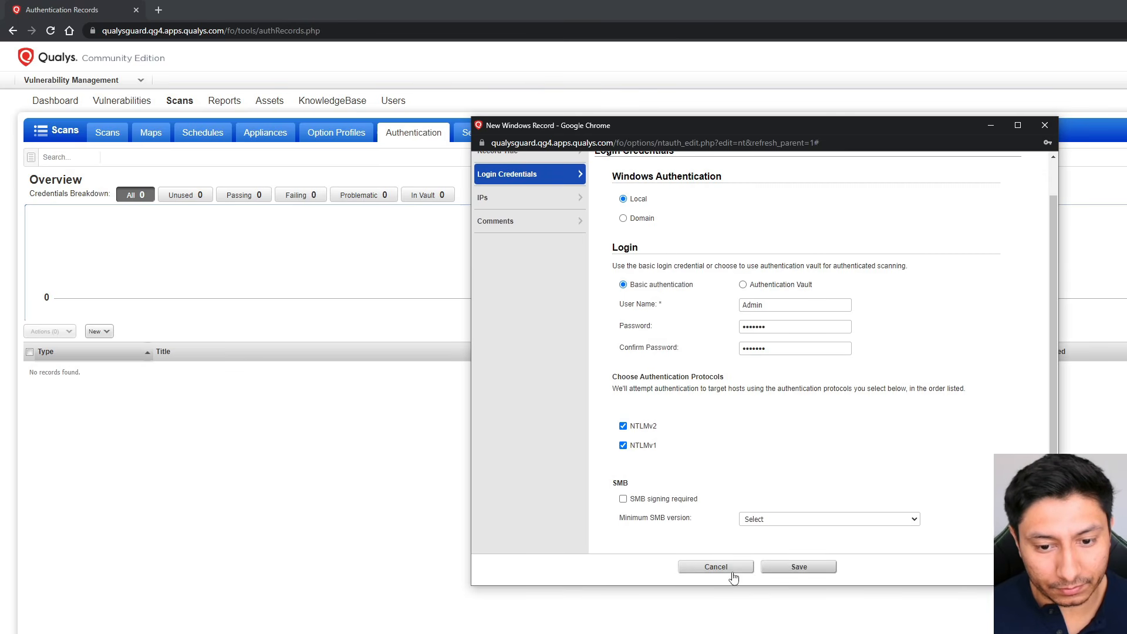
{"action": "left_click", "coordinate": [777, 565]}
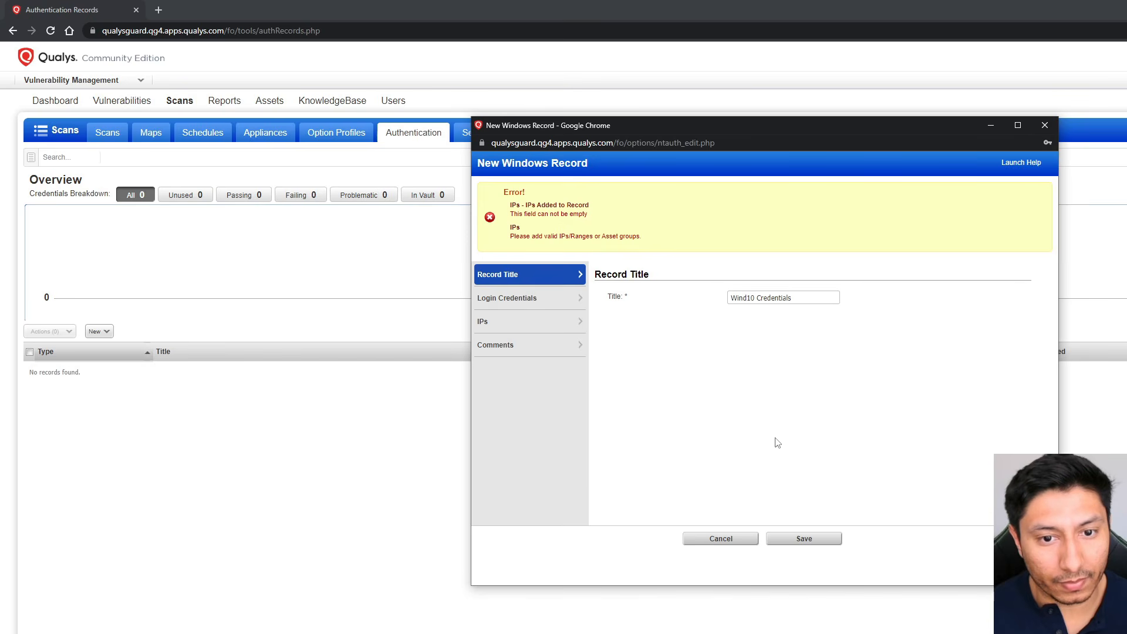
{"action": "left_click", "coordinate": [513, 322]}
{"action": "left_click", "coordinate": [737, 336]}
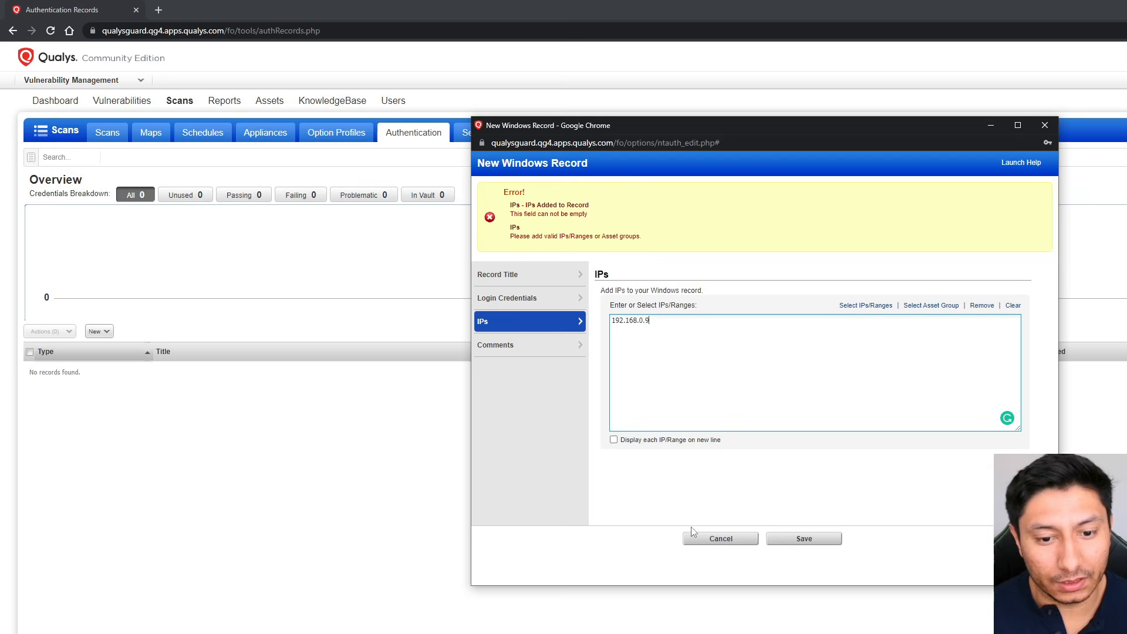
{"action": "left_click", "coordinate": [807, 540]}
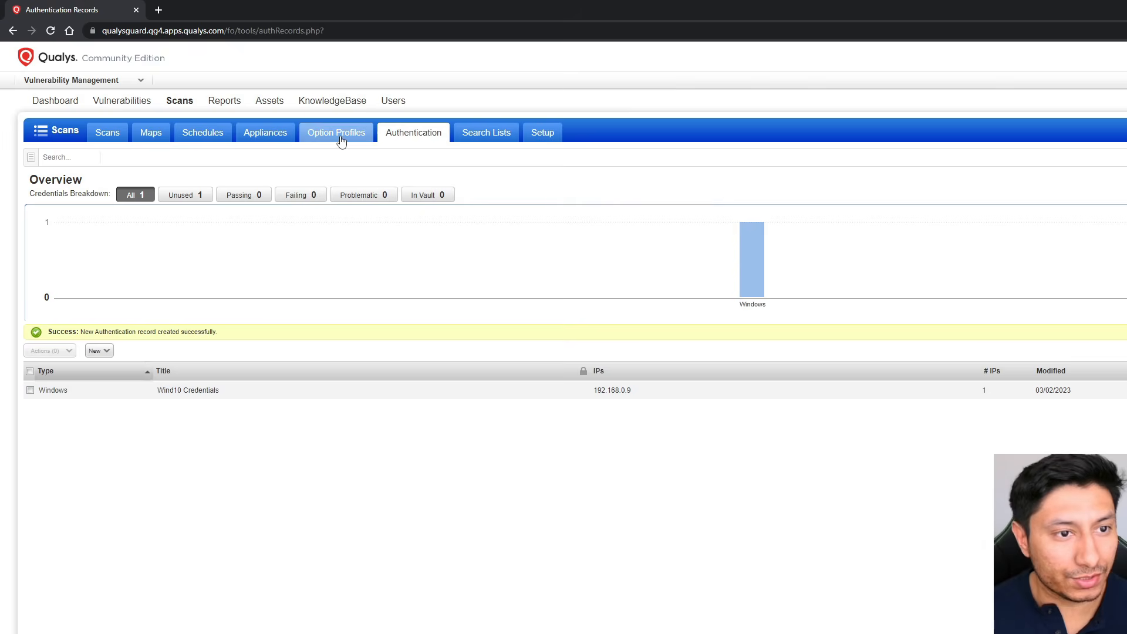
- Edit the Basic Net Scan option profile to enable Windows authentication in its scan settings, and save the profile
{"action": "left_click", "coordinate": [339, 139]}
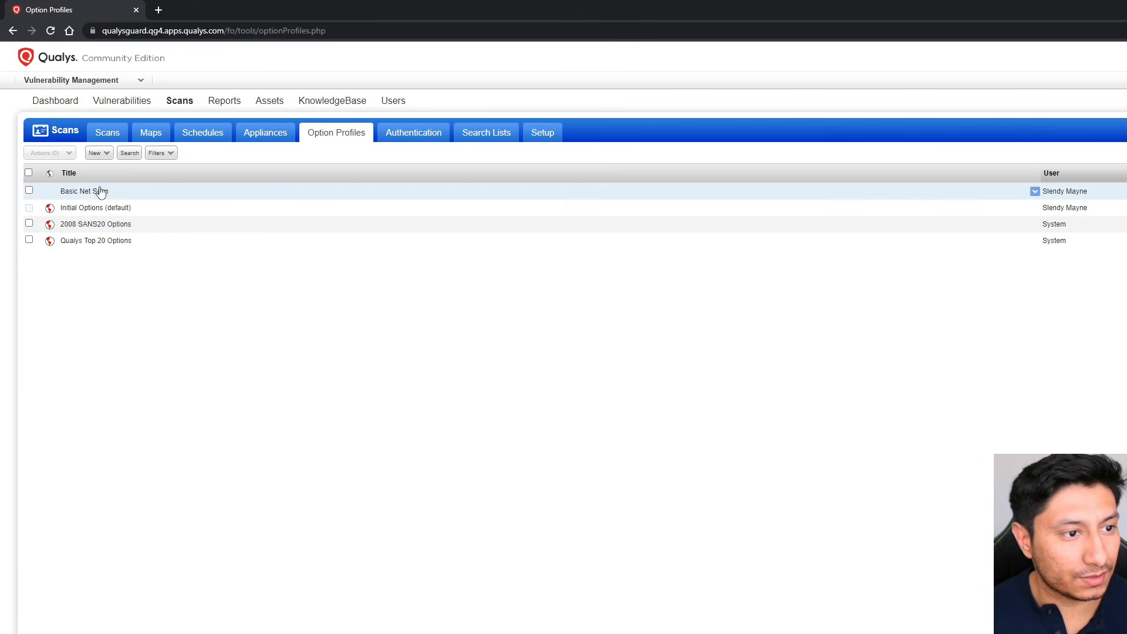
{"action": "left_click", "coordinate": [93, 192]}
{"action": "left_click", "coordinate": [1035, 192]}
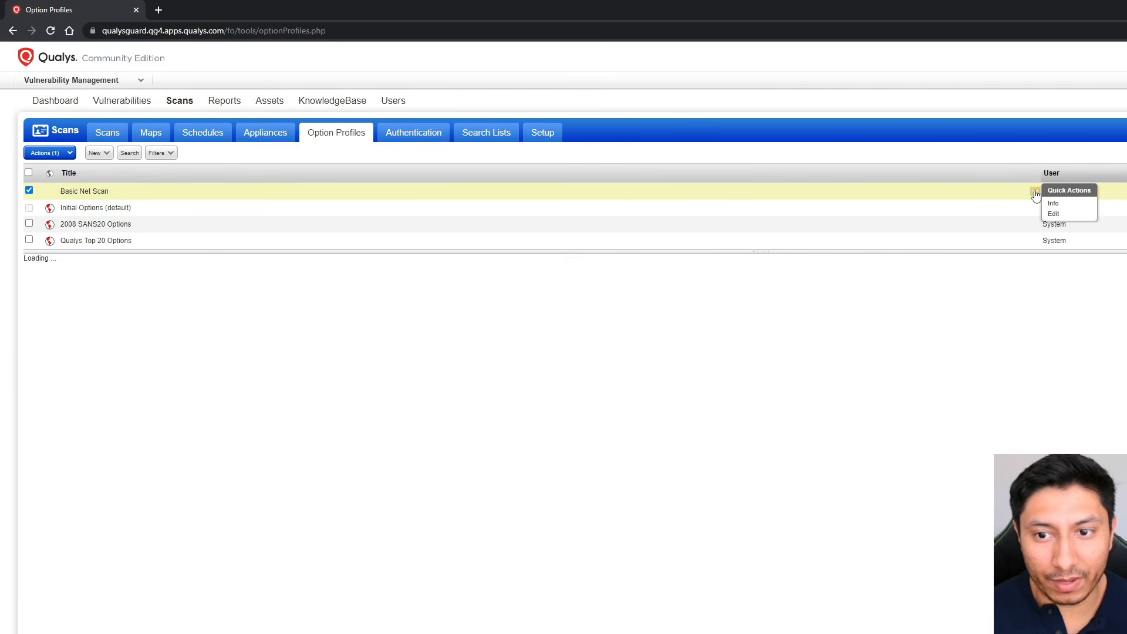
{"action": "left_click", "coordinate": [1051, 214]}
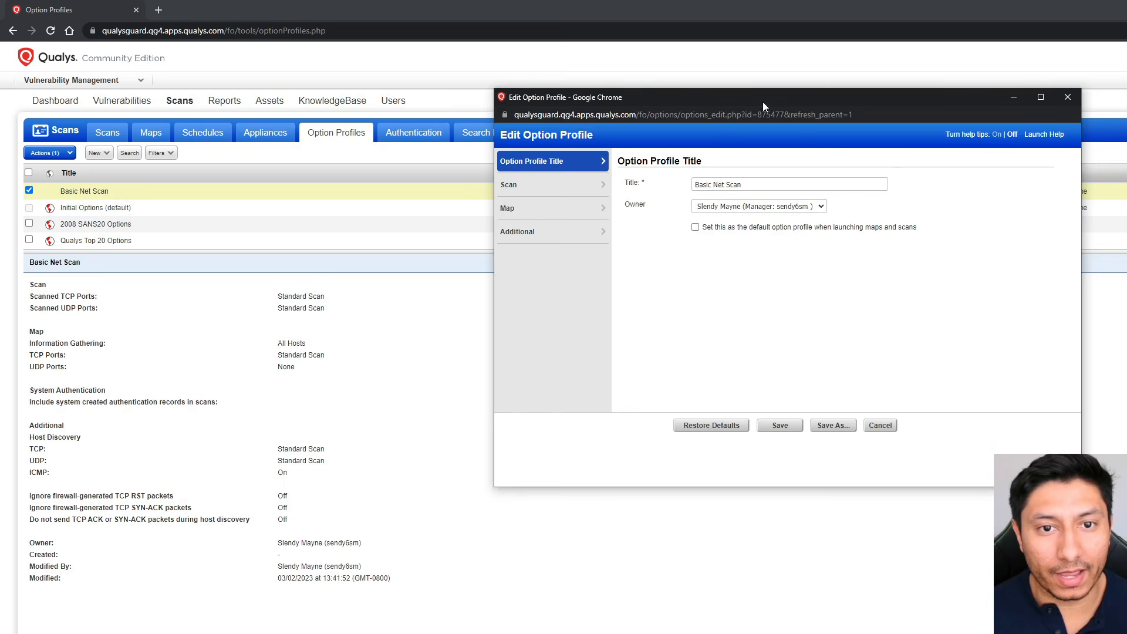
{"action": "left_click", "coordinate": [482, 188]}
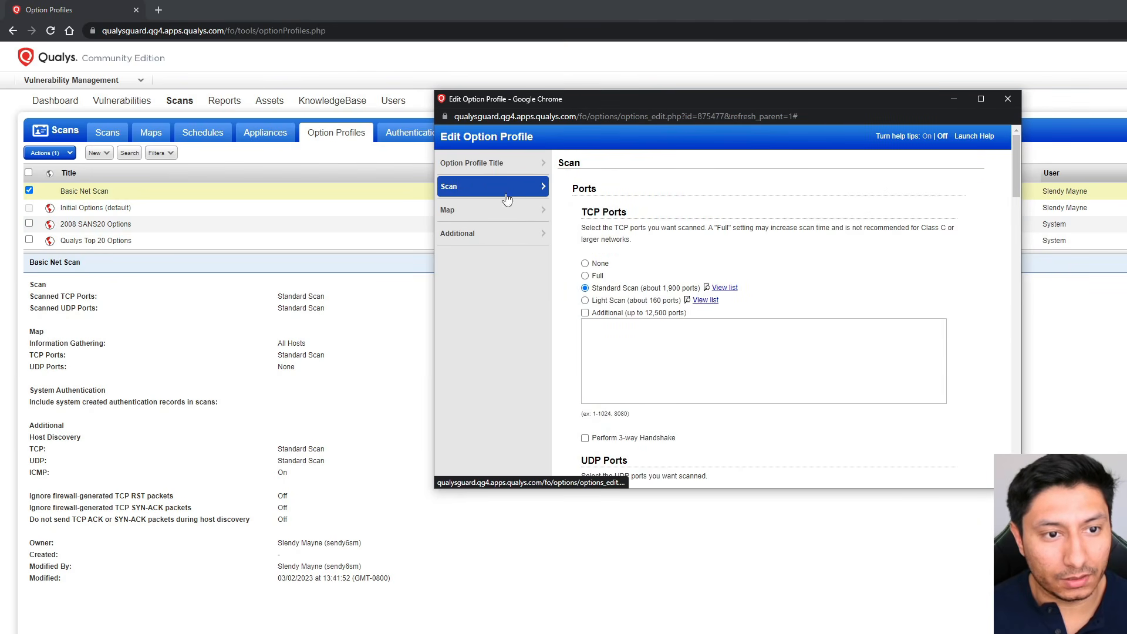
{"action": "scroll", "coordinate": [732, 345], "scroll_direction": "down", "scroll_amount": 1}
{"action": "scroll", "coordinate": [731, 345], "scroll_direction": "down", "scroll_amount": 20}
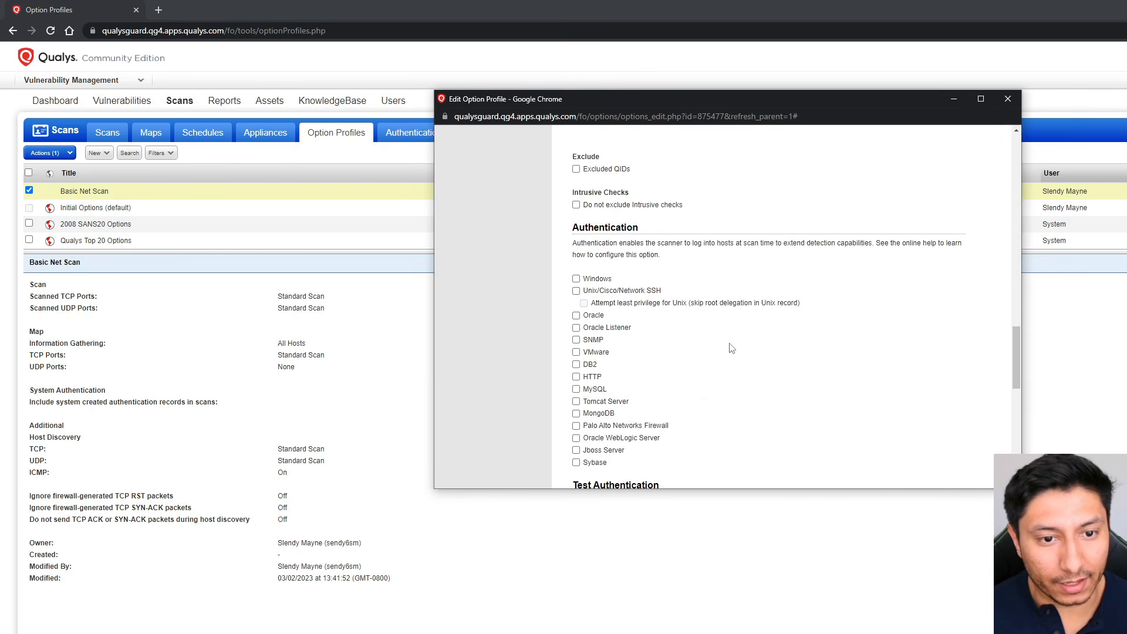
{"action": "scroll", "coordinate": [732, 348], "scroll_direction": "up", "scroll_amount": 2}
{"action": "left_click", "coordinate": [576, 227]}
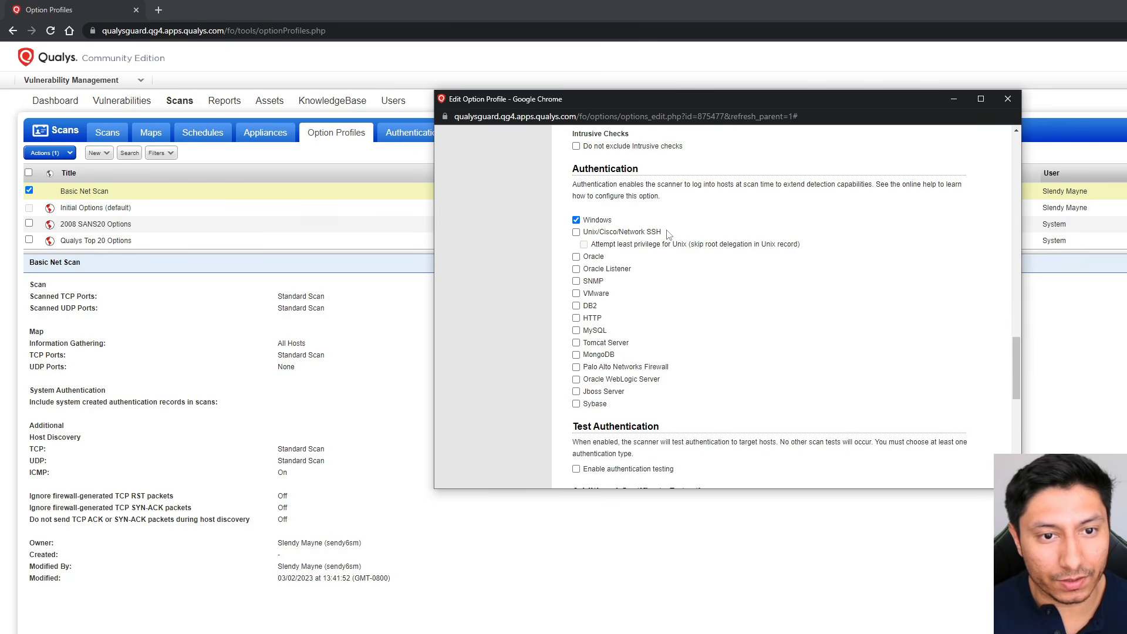
{"action": "scroll", "coordinate": [675, 235], "scroll_direction": "down", "scroll_amount": 4}
{"action": "scroll", "coordinate": [701, 268], "scroll_direction": "down", "scroll_amount": 4}
{"action": "left_click", "coordinate": [716, 471]}
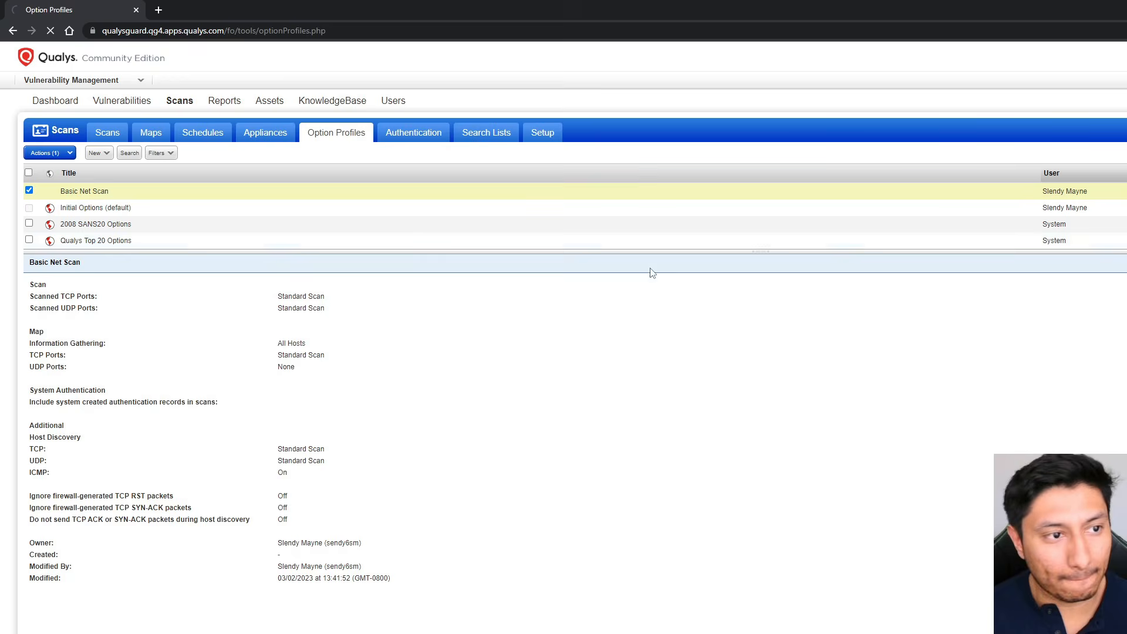
- Start a new vulnerability scan titled "Win10 Authenticated Scan" with processing priority 0 - No Priority
{"action": "left_click", "coordinate": [109, 134]}
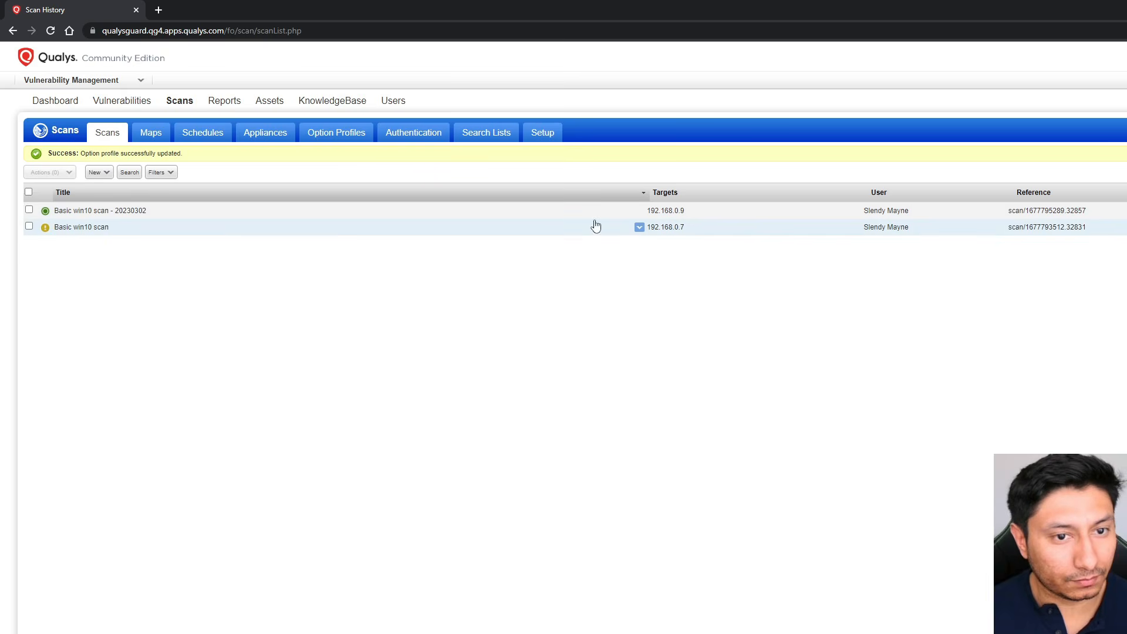
{"action": "left_click", "coordinate": [99, 172]}
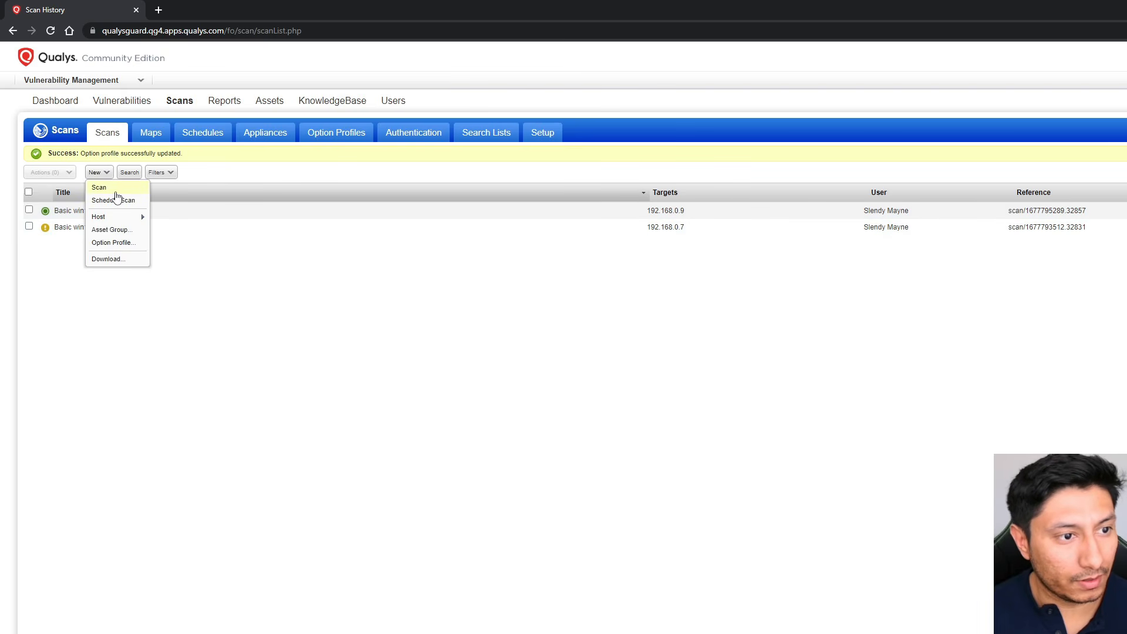
{"action": "left_click", "coordinate": [116, 192]}
{"action": "left_click", "coordinate": [600, 201]}
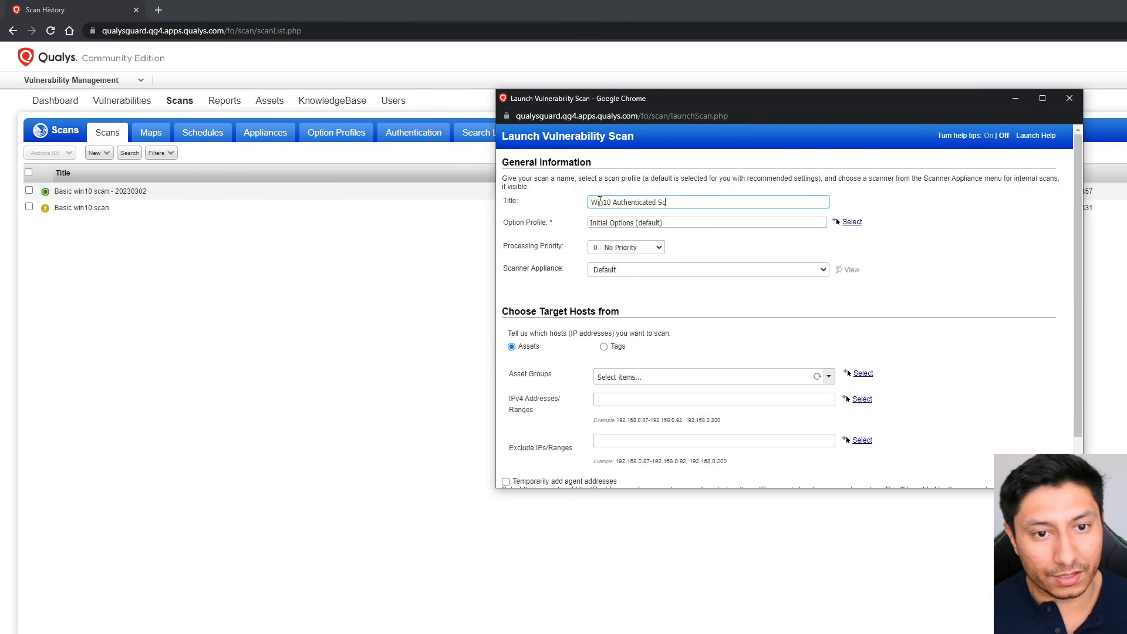
{"action": "left_click", "coordinate": [646, 247]}
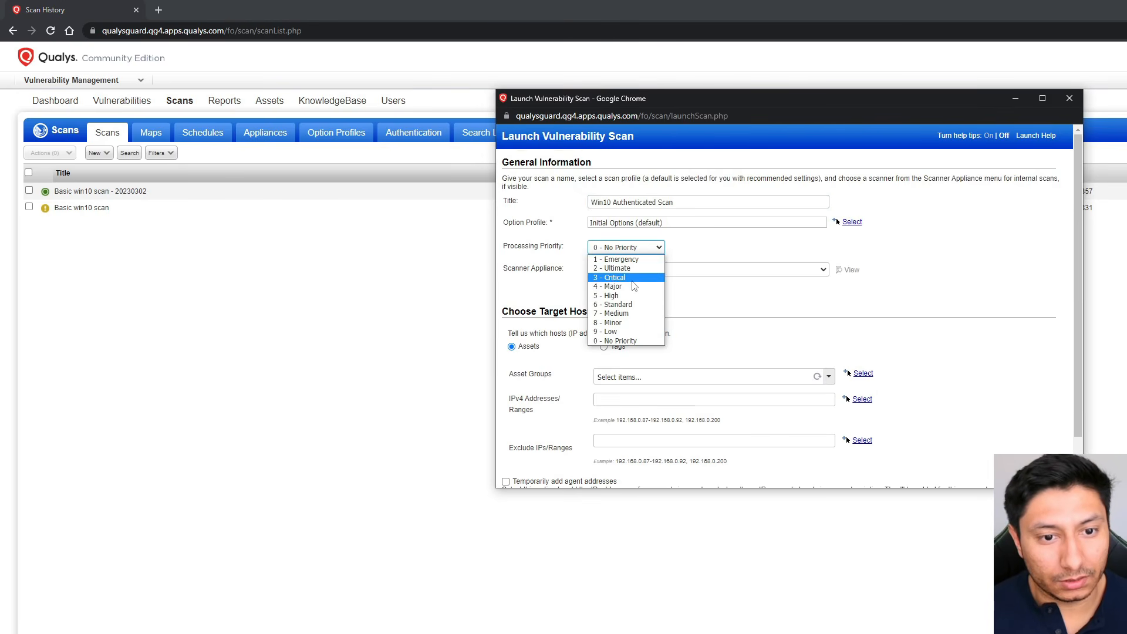
{"action": "left_click", "coordinate": [626, 335]}
- Set the scan's scanner appliance to SlendysVA
{"action": "left_click", "coordinate": [662, 270]}
{"action": "key", "text": "Down"}
{"action": "key", "text": "Down"}
{"action": "key", "text": "Down"}
{"action": "key", "text": "Down"}
{"action": "key", "text": "Down"}
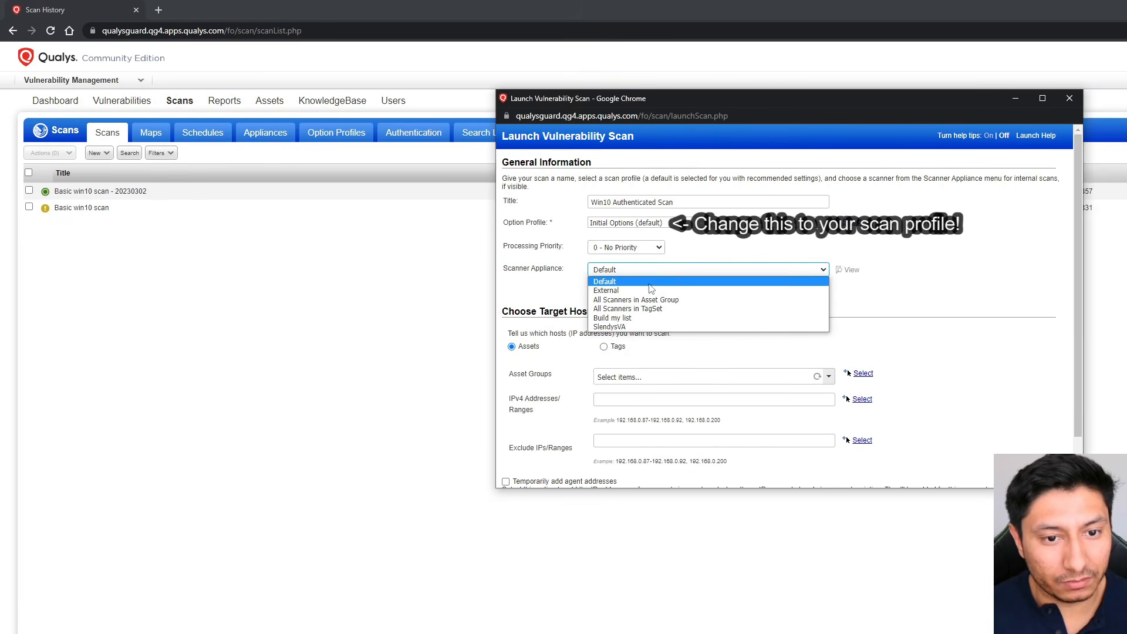
{"action": "key", "text": "Return"}
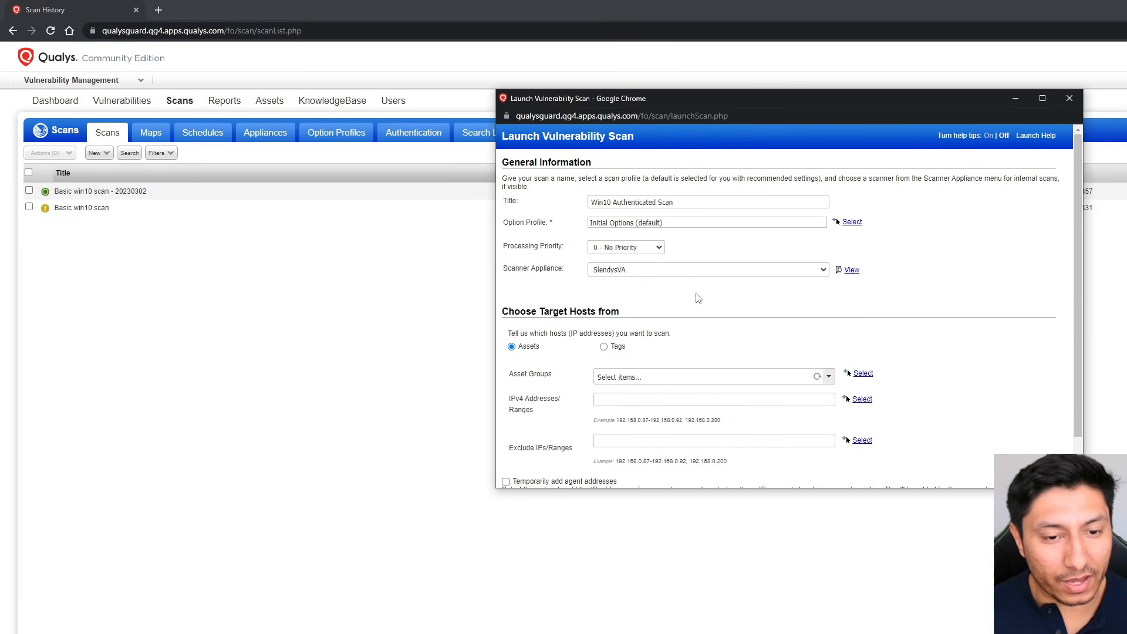
- Target IPv4 addresses 192.168.0.9 and 192.168.0.2 and launch the scan
{"action": "scroll", "coordinate": [697, 297], "scroll_direction": "down", "scroll_amount": 1}
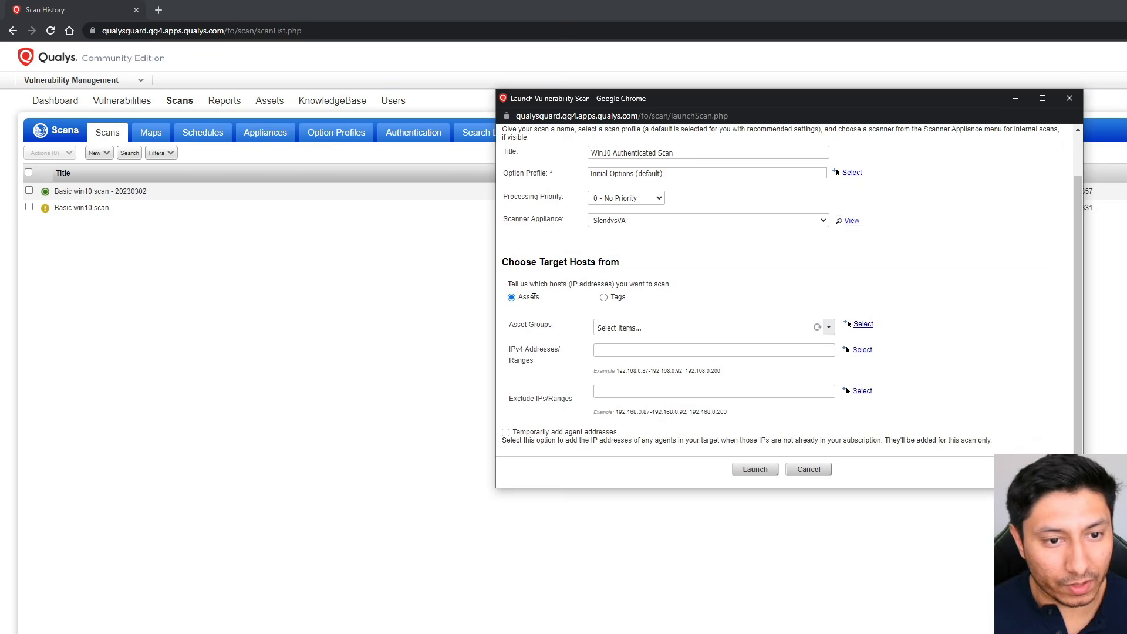
{"action": "left_click", "coordinate": [644, 350]}
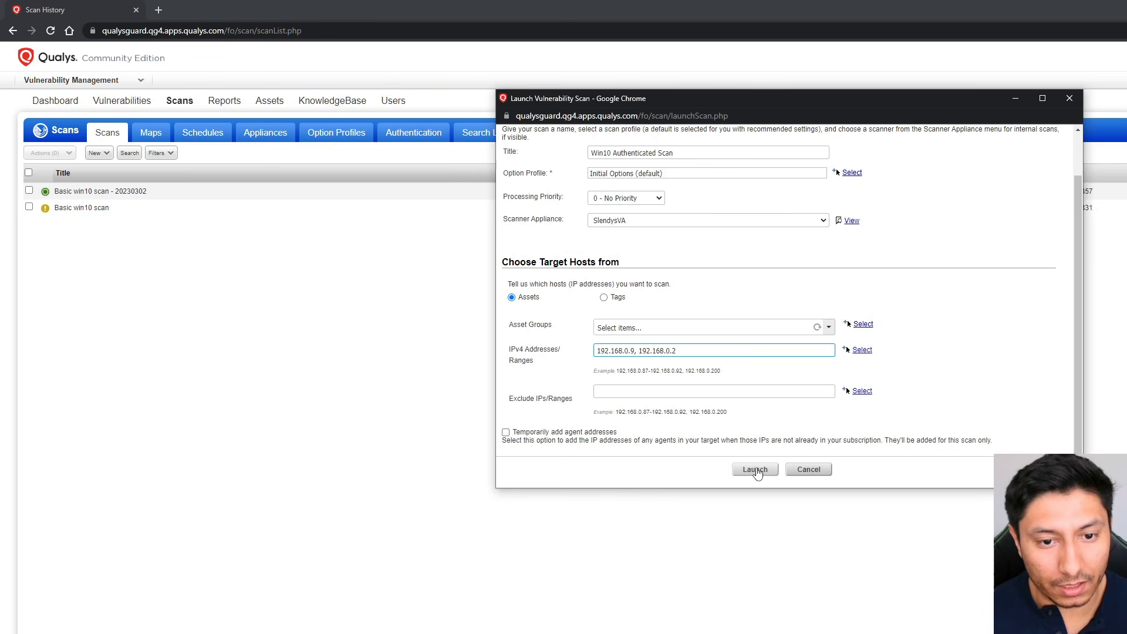
{"action": "left_click", "coordinate": [755, 469]}
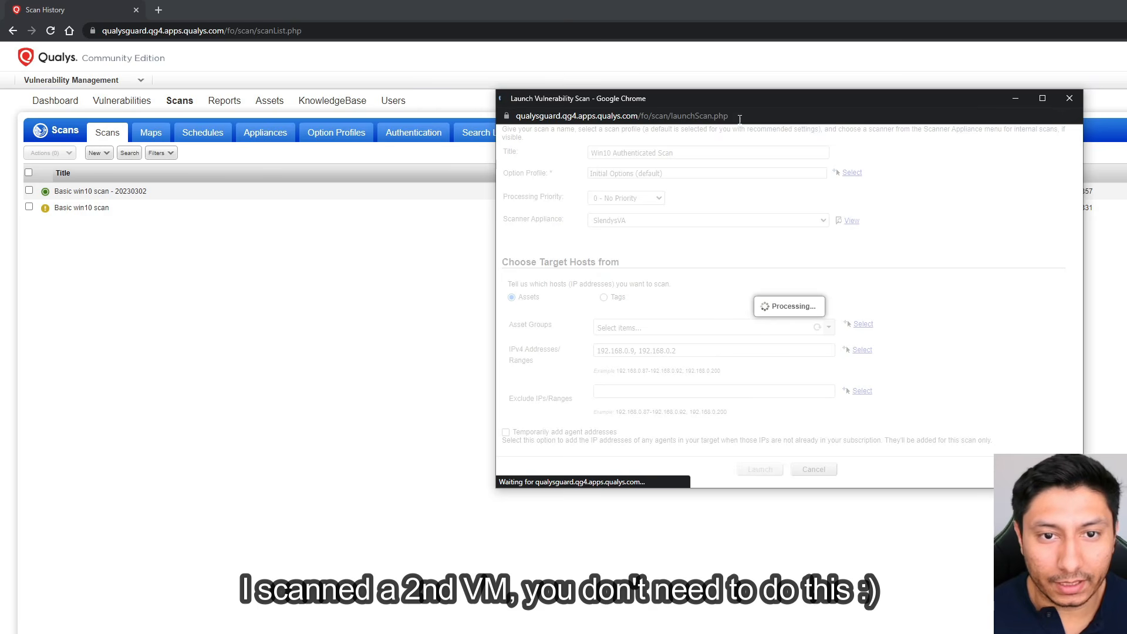
{"action": "left_click_drag", "start_coordinate": [734, 107], "coordinate": [713, 130]}
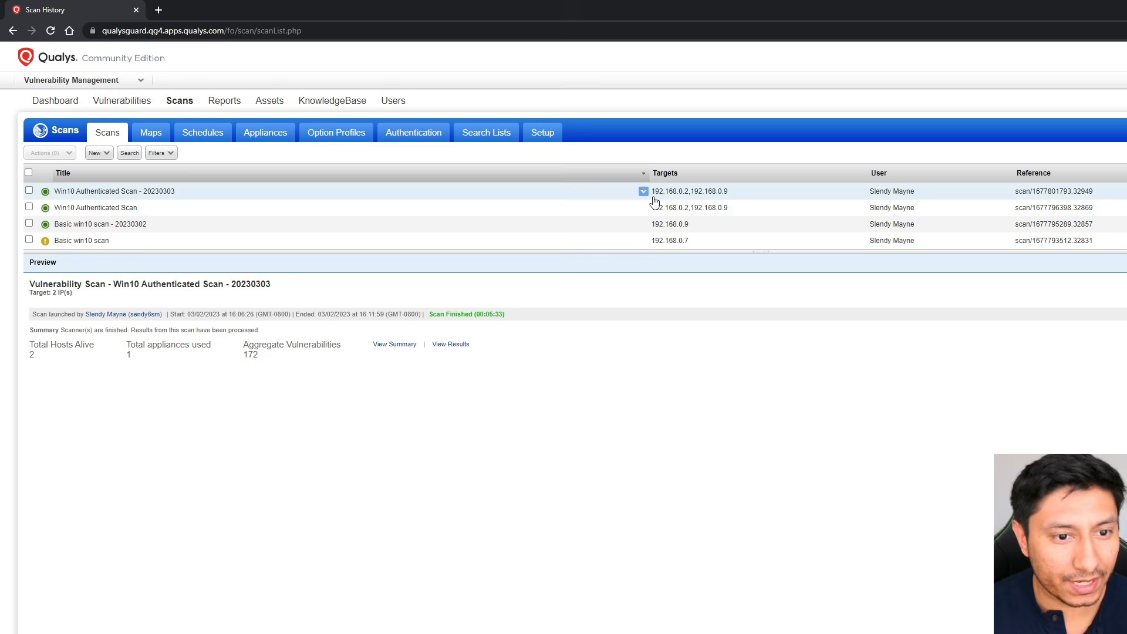
- View the results of Win10 Authenticated Scan - 20230303 and review the Basic win10 scan - 20230302 report for comparison
{"action": "left_click", "coordinate": [451, 345]}
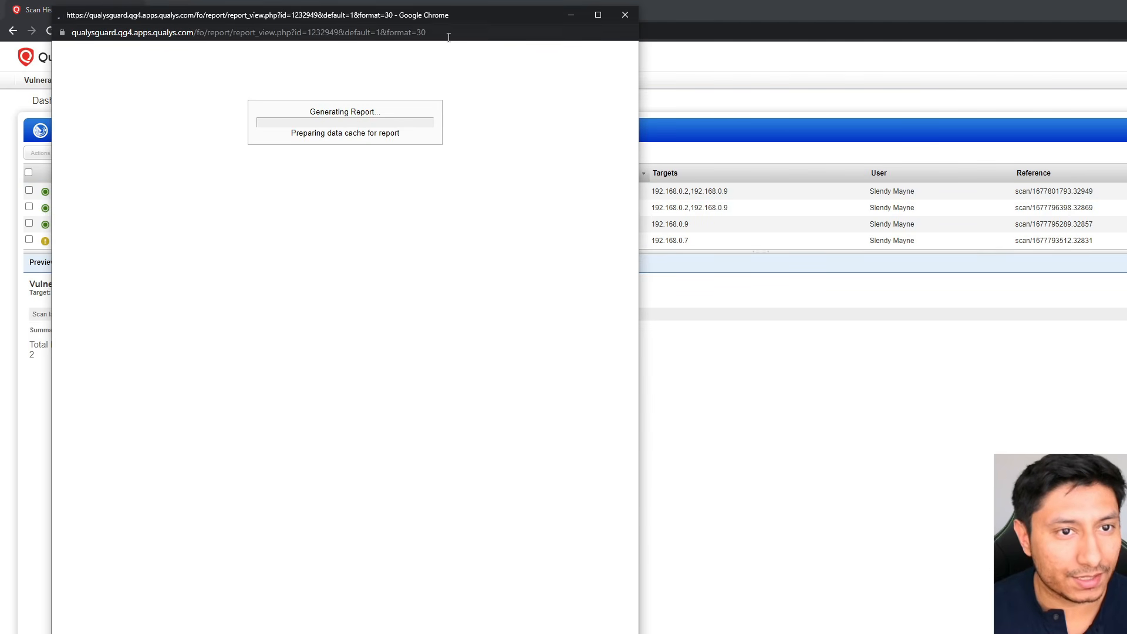
{"action": "left_click_drag", "start_coordinate": [449, 20], "coordinate": [546, 23]}
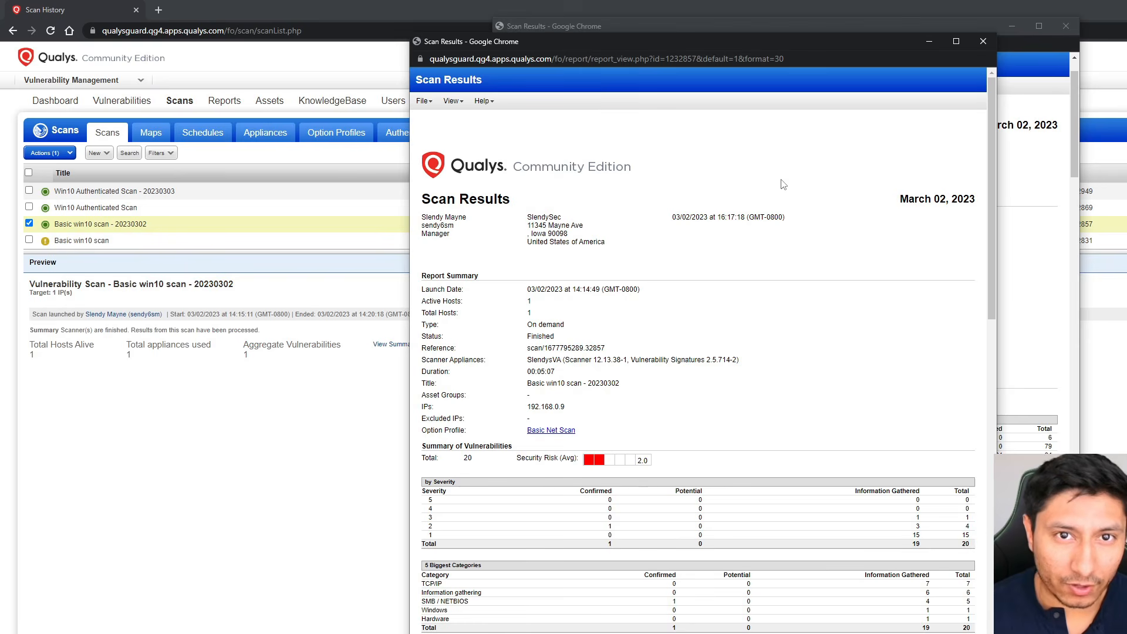
{"action": "left_click_drag", "start_coordinate": [991, 149], "coordinate": [1010, 269]}
{"action": "scroll", "coordinate": [617, 438], "scroll_direction": "down", "scroll_amount": 3}
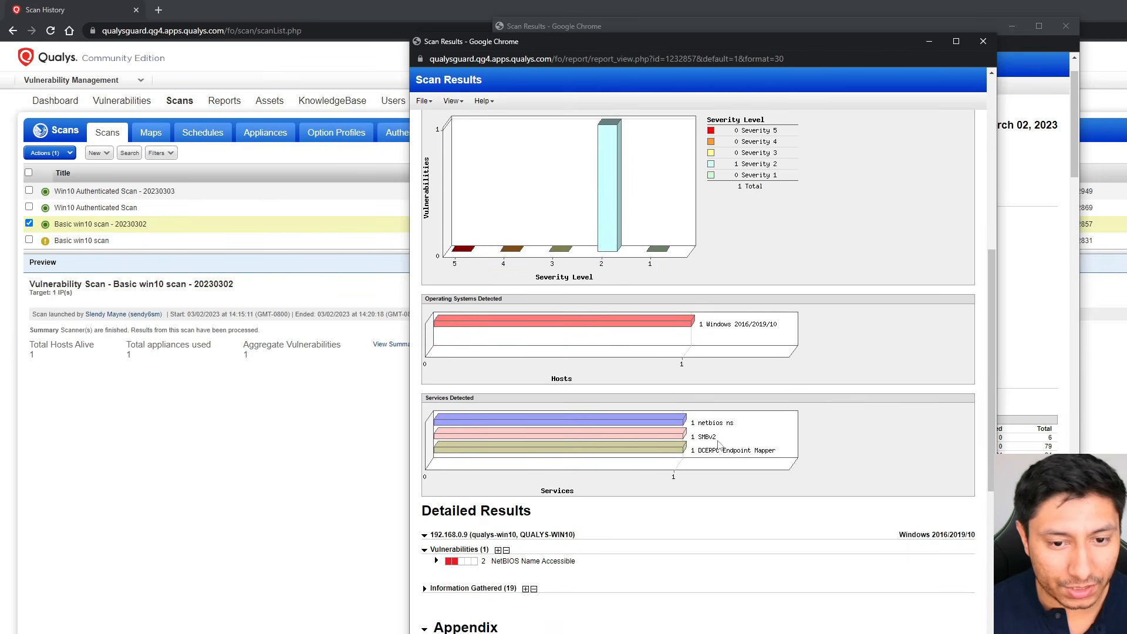
- Review the authenticated scan's report summary and severity breakdown, down to the detailed vulnerabilities of host 192.168.0.9
{"action": "left_click", "coordinate": [1074, 123]}
{"action": "left_click_drag", "start_coordinate": [1074, 123], "coordinate": [1073, 135]}
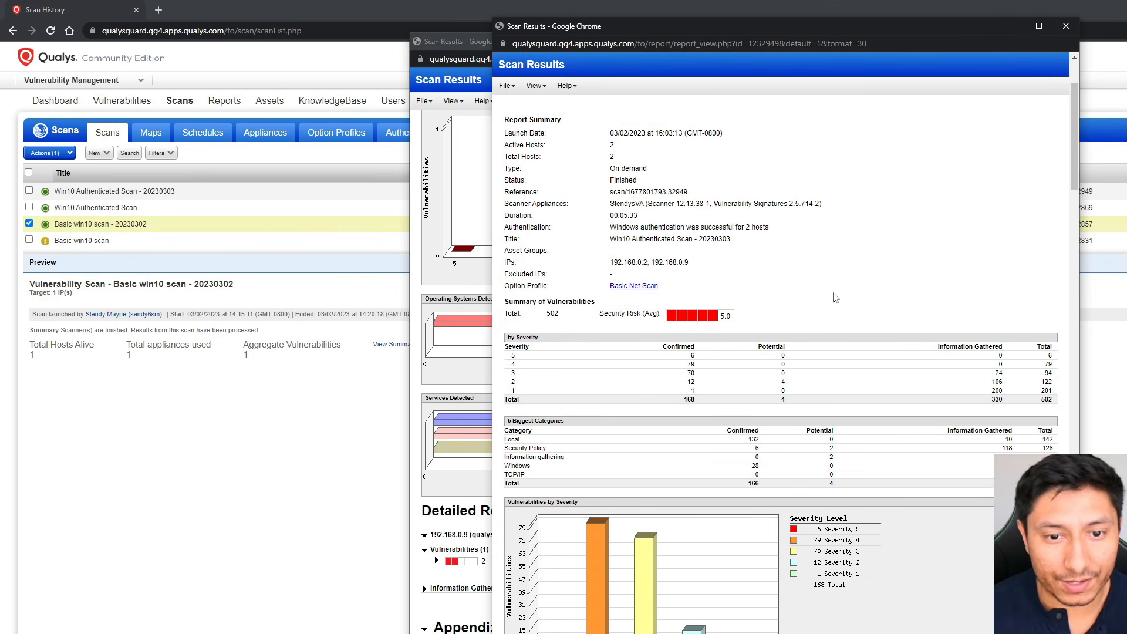
{"action": "left_click_drag", "start_coordinate": [1074, 146], "coordinate": [1078, 302]}
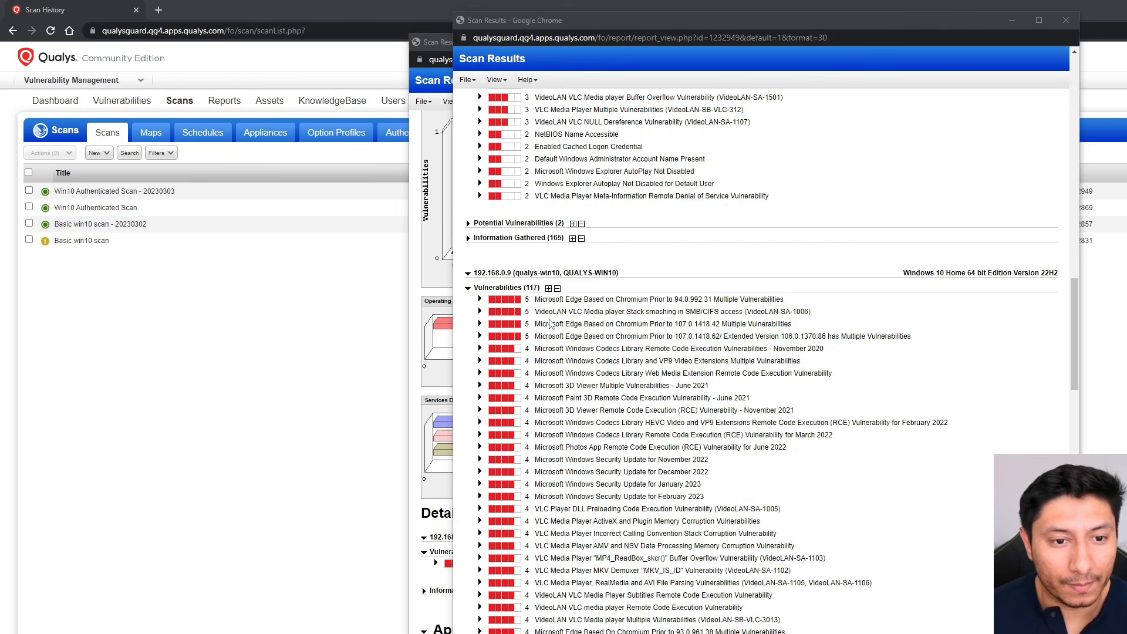
- Examine the associated CVEs and solution of the Microsoft Edge Prior to 107.0.1418.42 finding, and look over the other listed vulnerabilities
{"action": "left_click", "coordinate": [480, 324]}
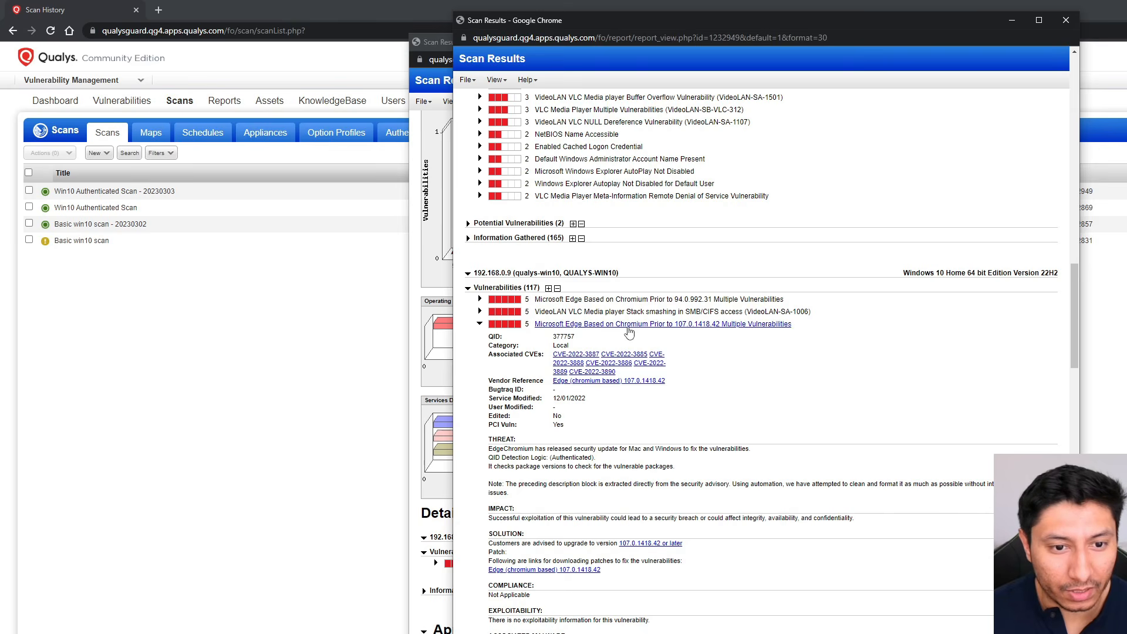
{"action": "left_click_drag", "start_coordinate": [494, 355], "coordinate": [697, 359]}
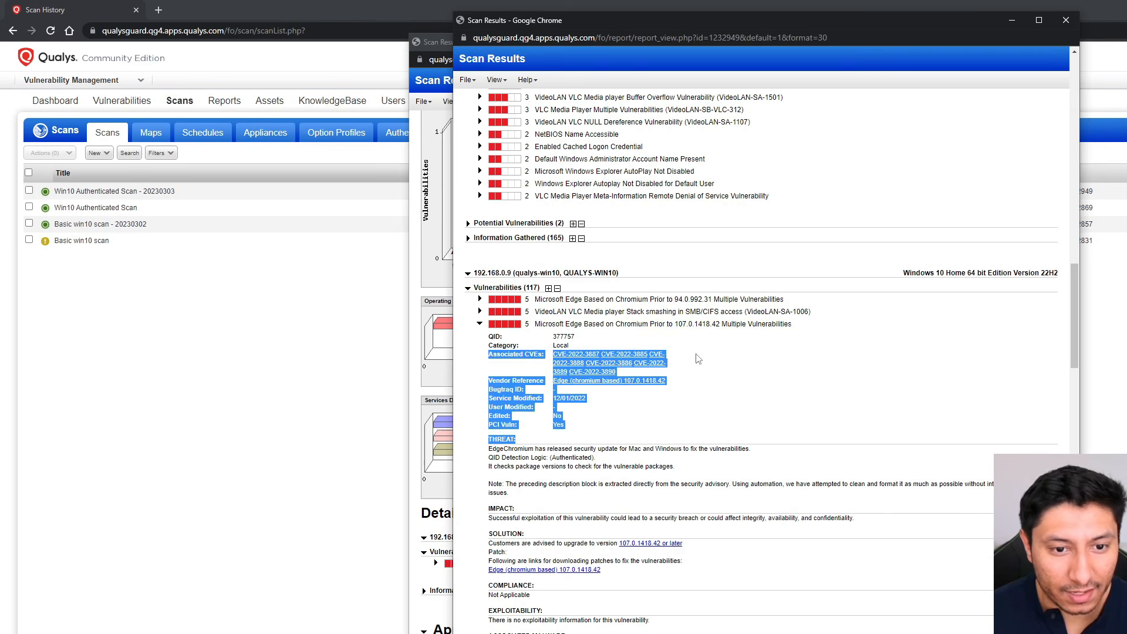
{"action": "left_click", "coordinate": [698, 359]}
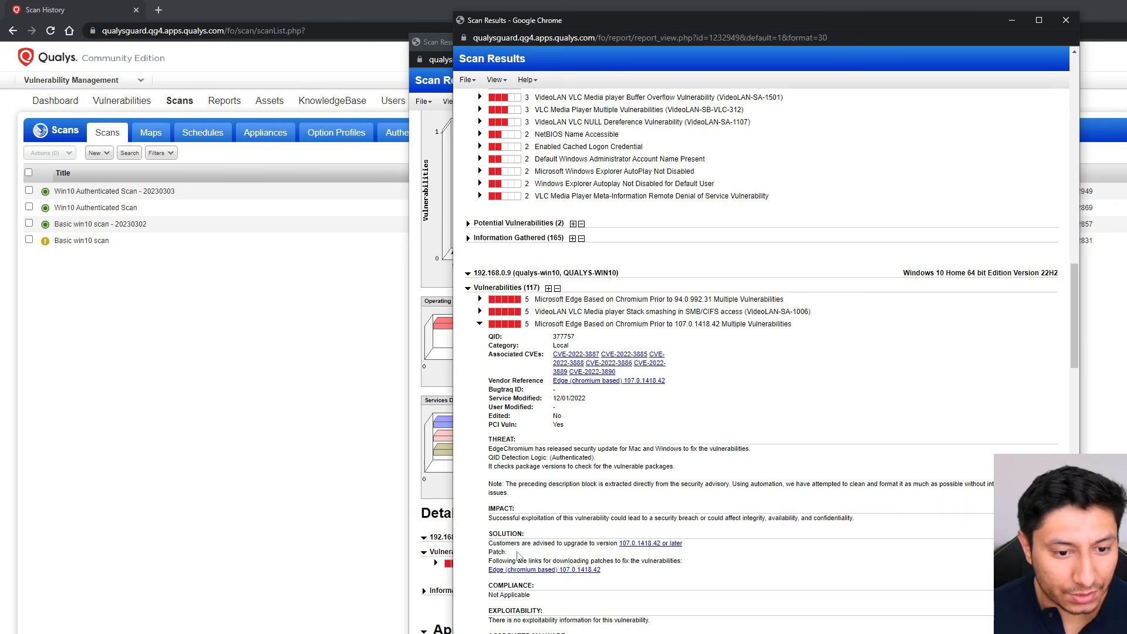
{"action": "left_click_drag", "start_coordinate": [506, 547], "coordinate": [601, 551]}
{"action": "left_click", "coordinate": [612, 556]}
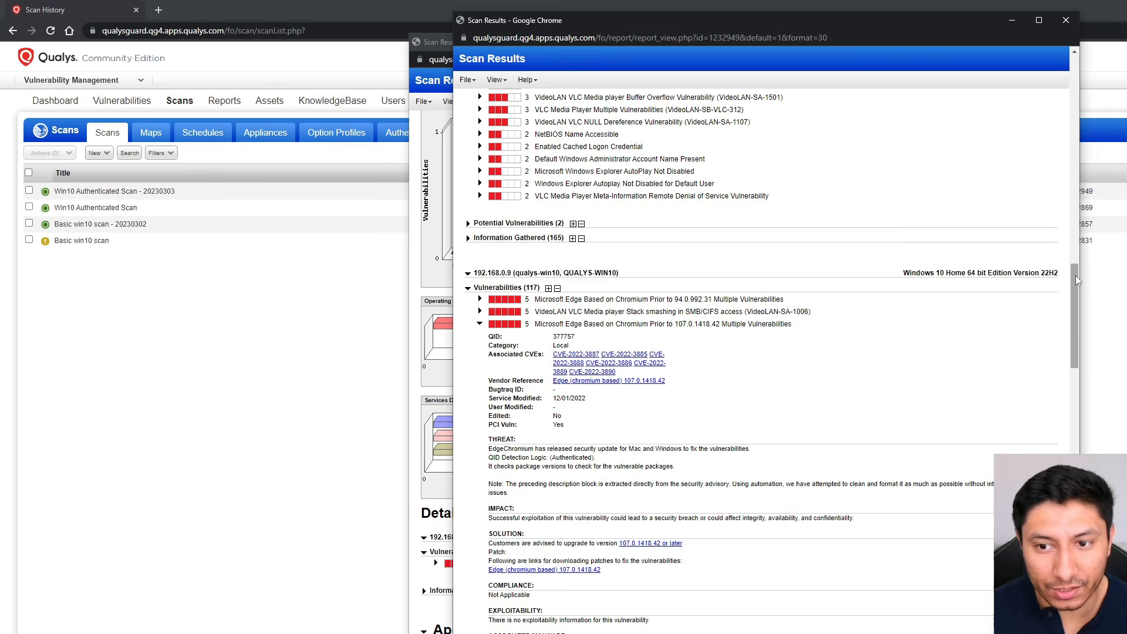
{"action": "scroll", "coordinate": [1078, 276], "scroll_direction": "down", "scroll_amount": 2}
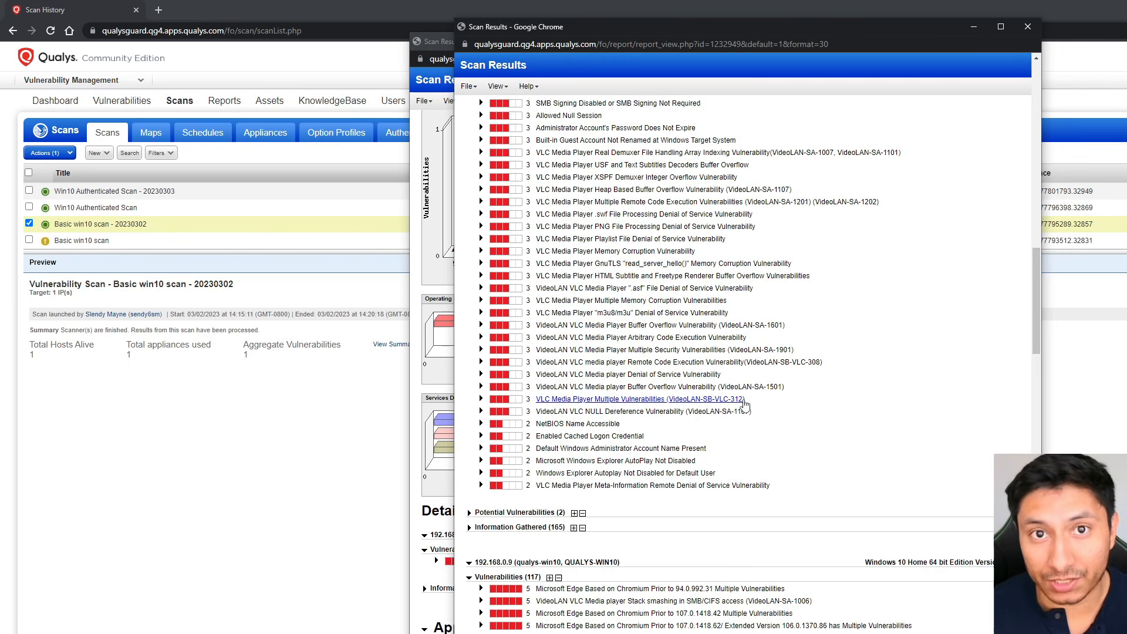
{"action": "scroll", "coordinate": [744, 404], "scroll_direction": "down", "scroll_amount": 3}
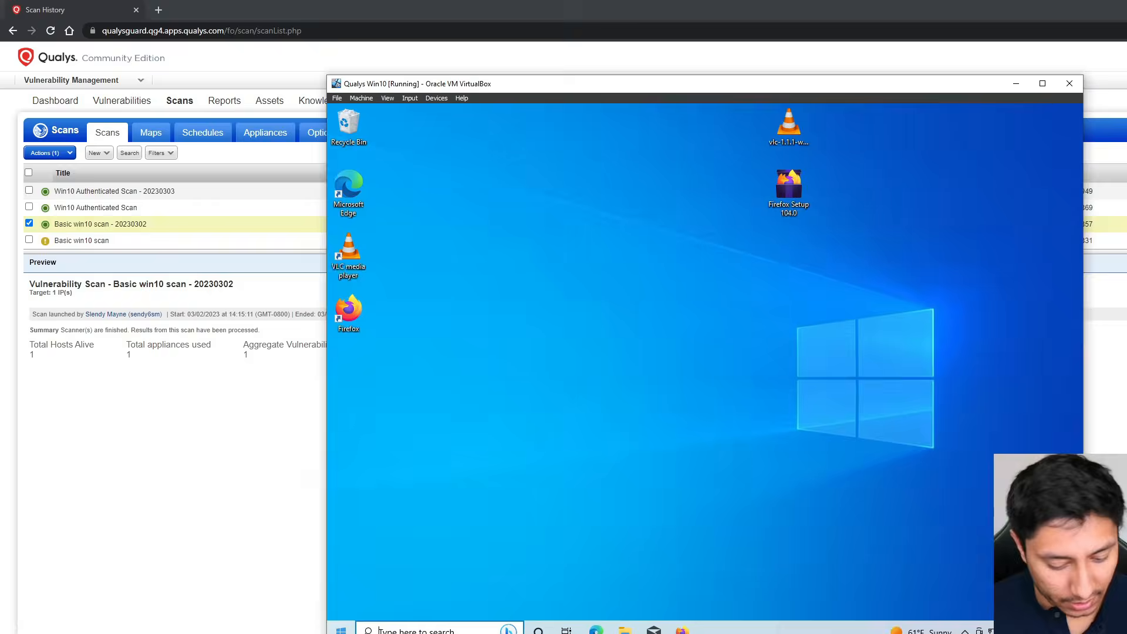
- Switch to the Windows 10 VM and open its Apps & features settings
{"action": "left_click", "coordinate": [341, 630]}
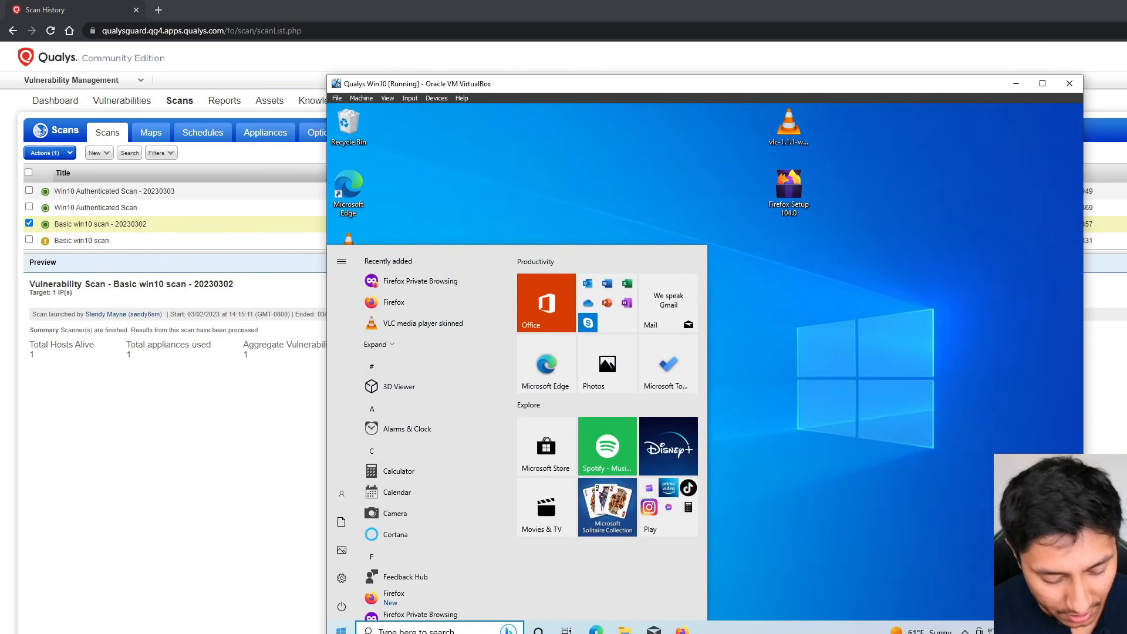
{"action": "type", "text": "uninsta"}
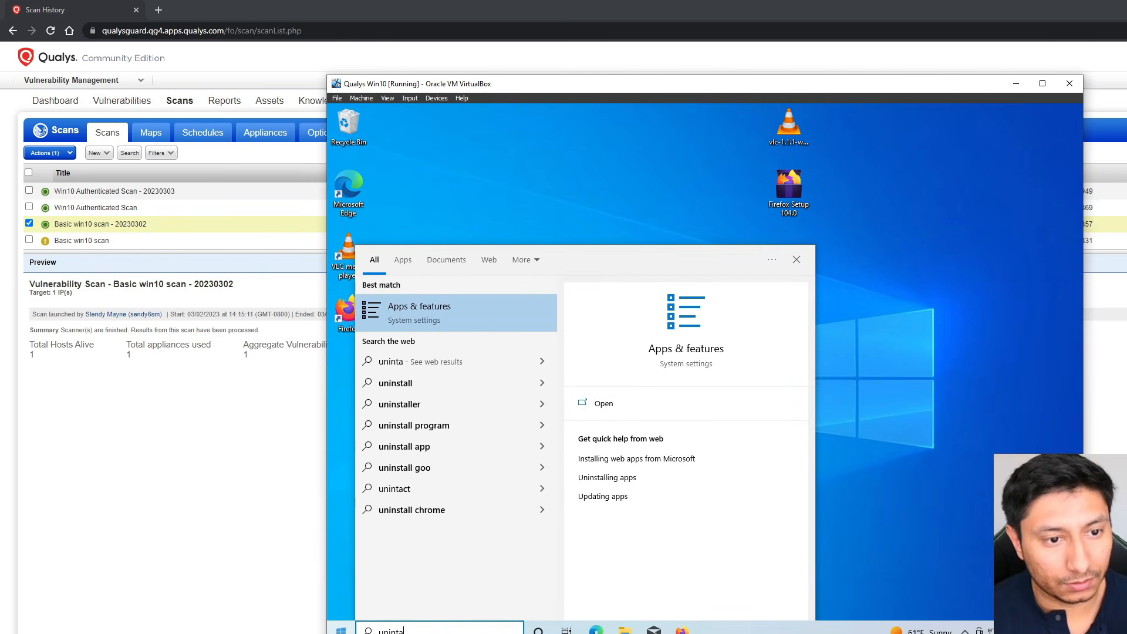
{"action": "key", "text": "BackSpace"}
{"action": "key", "text": "Return"}
- Uninstall Mozilla Firefox (x86 en-US) from the Windows 10 VM and finish its uninstaller
{"action": "scroll", "coordinate": [778, 299], "scroll_direction": "down", "scroll_amount": 8}
{"action": "scroll", "coordinate": [778, 298], "scroll_direction": "down", "scroll_amount": 5}
{"action": "left_click", "coordinate": [786, 239]}
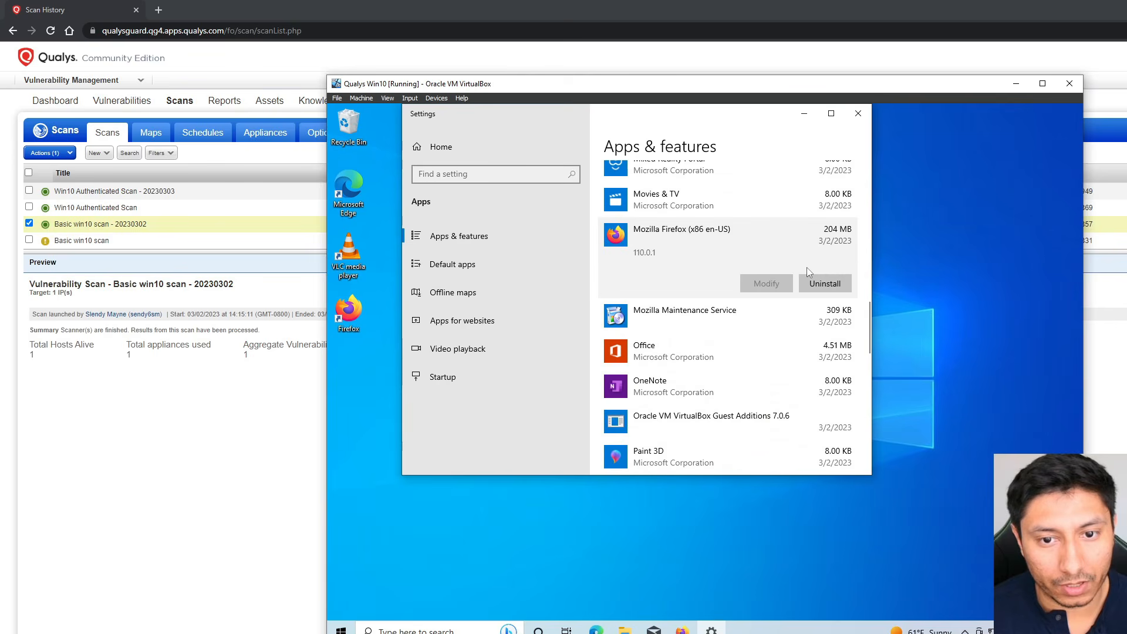
{"action": "left_click", "coordinate": [825, 282]}
{"action": "left_click", "coordinate": [825, 262]}
{"action": "left_click", "coordinate": [767, 464]}
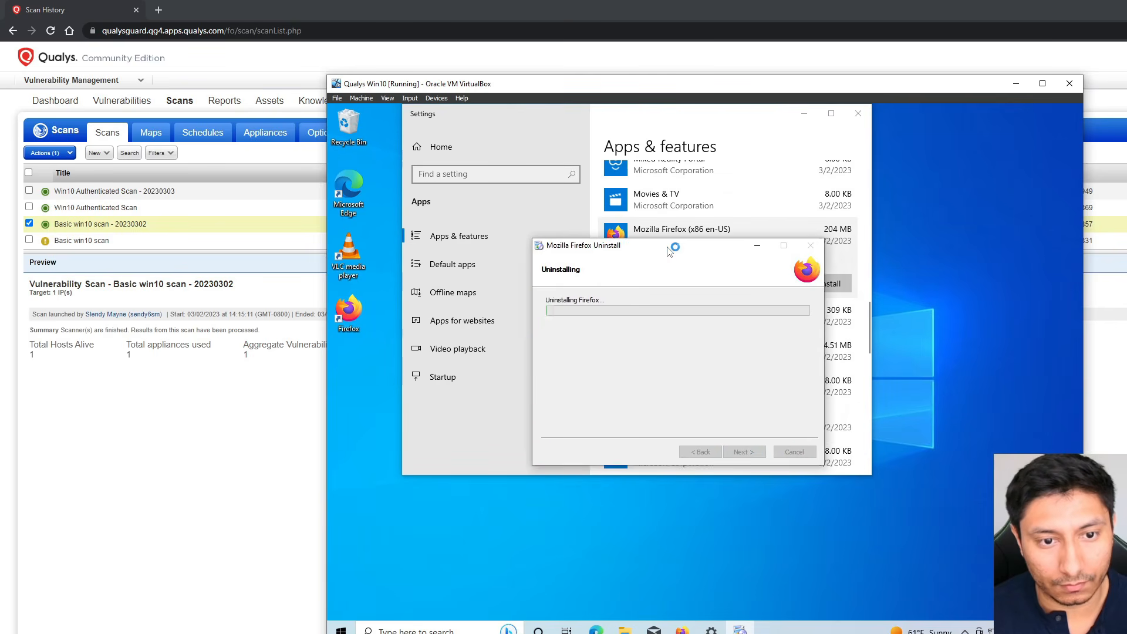
{"action": "left_click", "coordinate": [649, 394]}
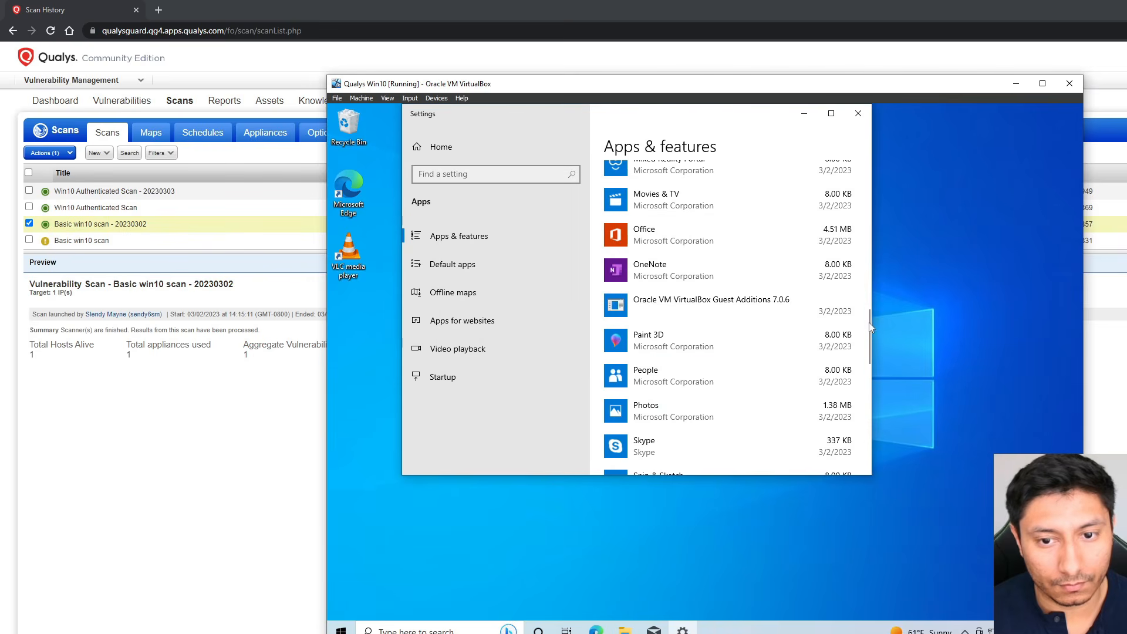
- Uninstall VLC media player from the Windows 10 VM
{"action": "scroll", "coordinate": [767, 334], "scroll_direction": "down", "scroll_amount": 6}
{"action": "left_click", "coordinate": [779, 256]}
{"action": "left_click", "coordinate": [820, 300]}
{"action": "left_click", "coordinate": [837, 274]}
{"action": "left_click", "coordinate": [766, 461]}
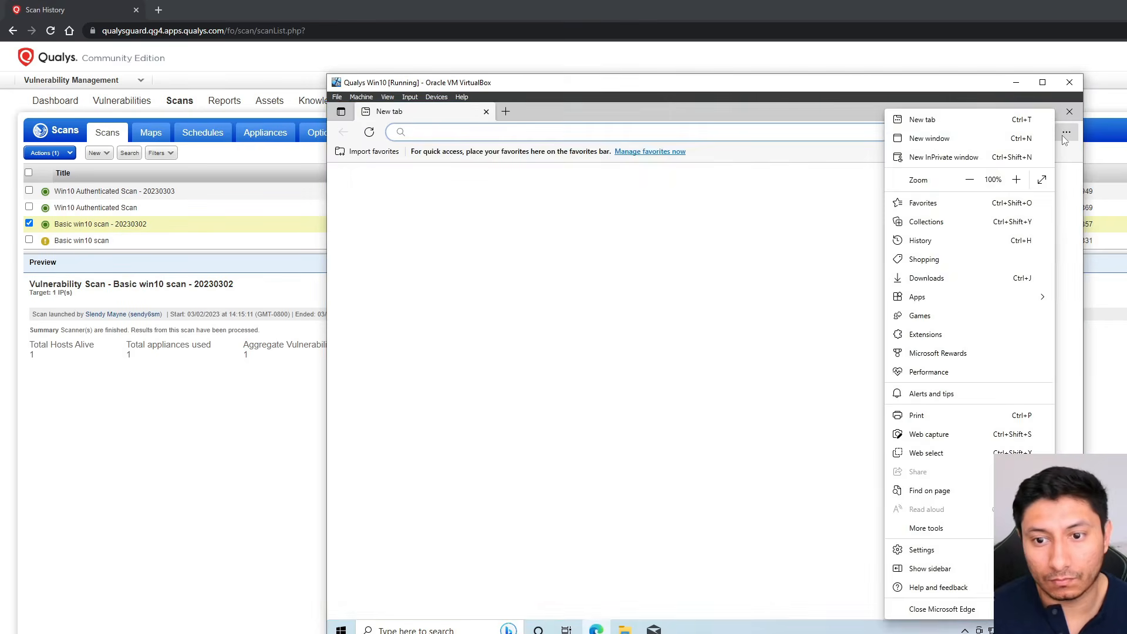
- Open Microsoft Edge's About page in the VM to update the browser
{"action": "mouse_move", "coordinate": [938, 587]}
{"action": "left_click", "coordinate": [768, 590]}
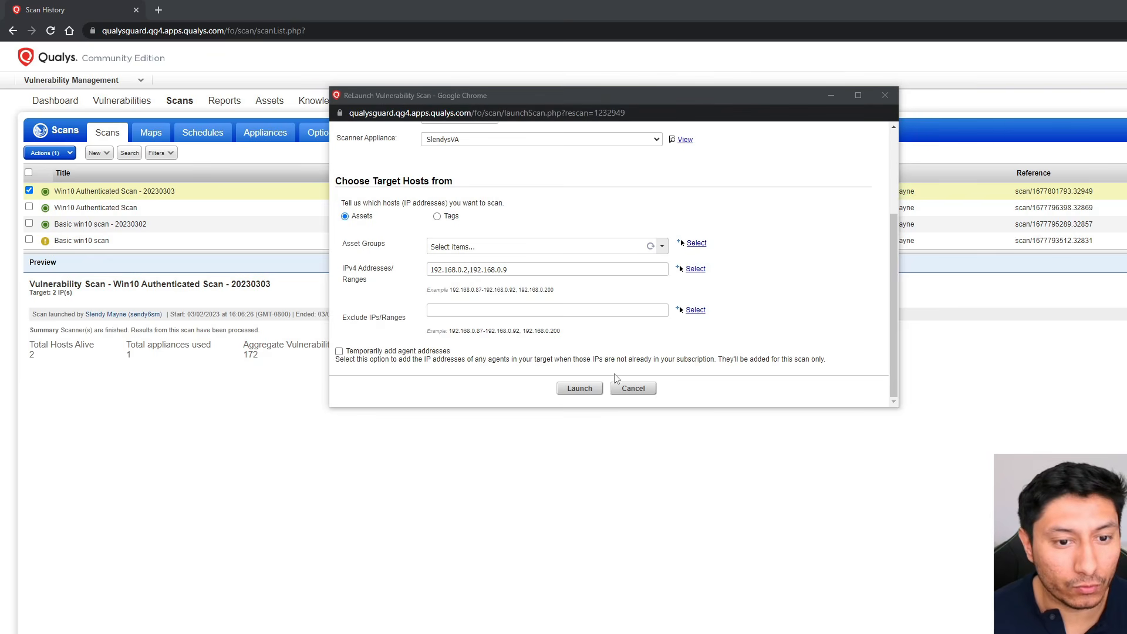
- Relaunch Win10 Authenticated Scan - 20230303 in Qualys against 192.168.0.2 and 192.168.0.9 with the SlendysVA appliance
{"action": "left_click", "coordinate": [572, 389]}
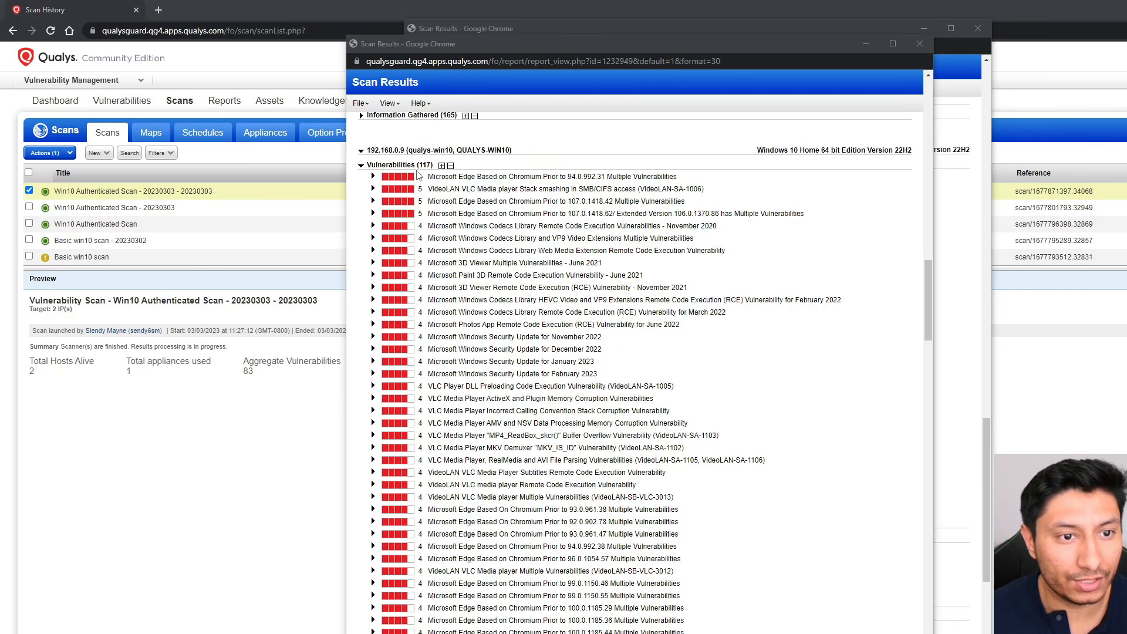
- Compare the earlier and new scan results for 192.168.0.9, and examine the Microsoft Windows Explorer AutoPlay Not Disabled finding
{"action": "mouse_move", "coordinate": [926, 268]}
{"action": "left_mouse_down"}
{"action": "mouse_move", "coordinate": [927, 314]}
{"action": "mouse_move", "coordinate": [928, 280]}
{"action": "left_mouse_up"}
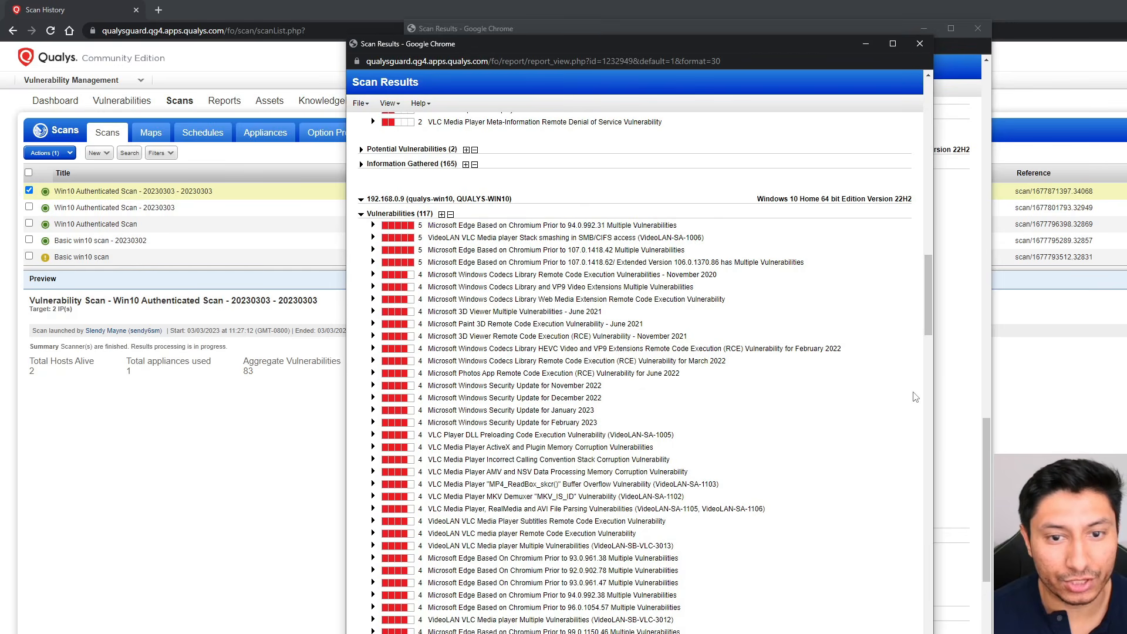
{"action": "left_click", "coordinate": [985, 441]}
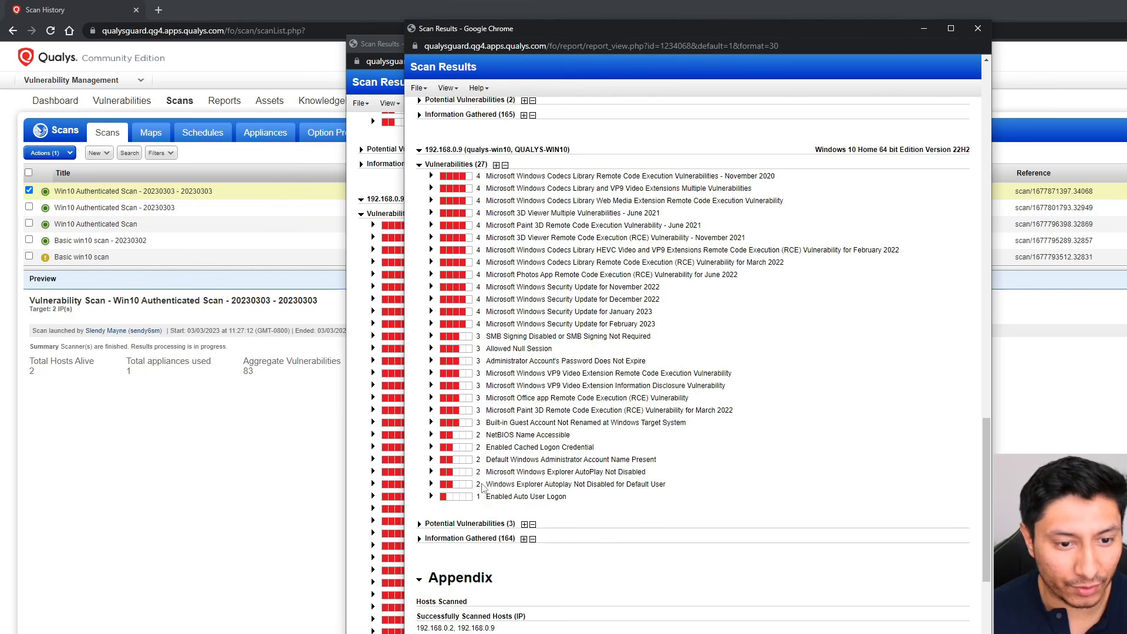
{"action": "left_click", "coordinate": [430, 471]}
{"action": "scroll", "coordinate": [485, 470], "scroll_direction": "down", "scroll_amount": 4}
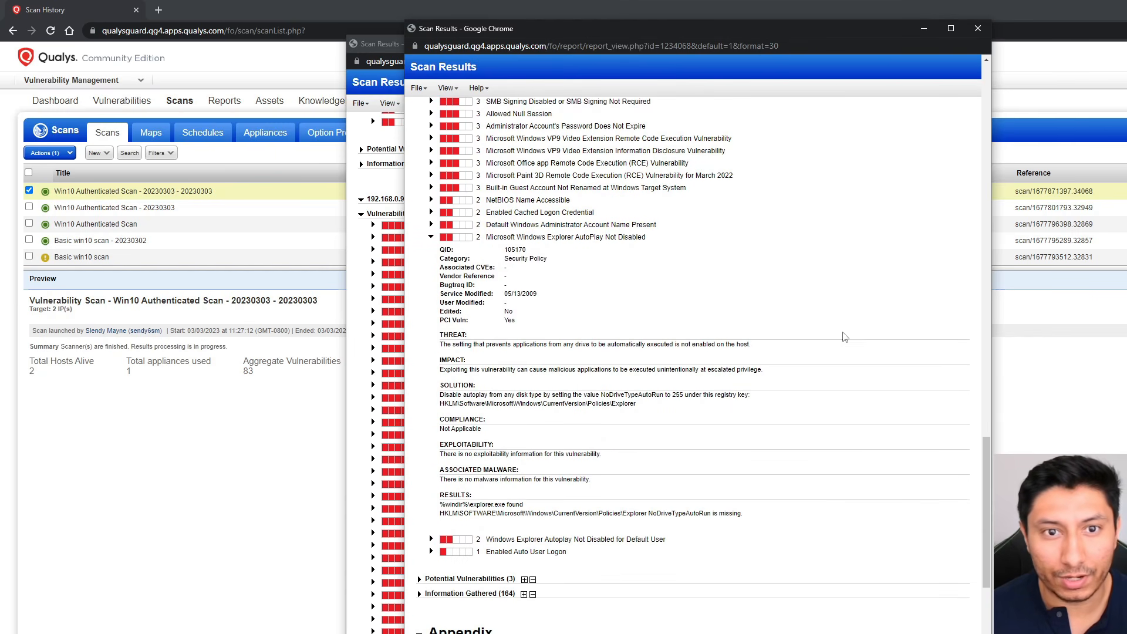
{"action": "left_click", "coordinate": [431, 237]}
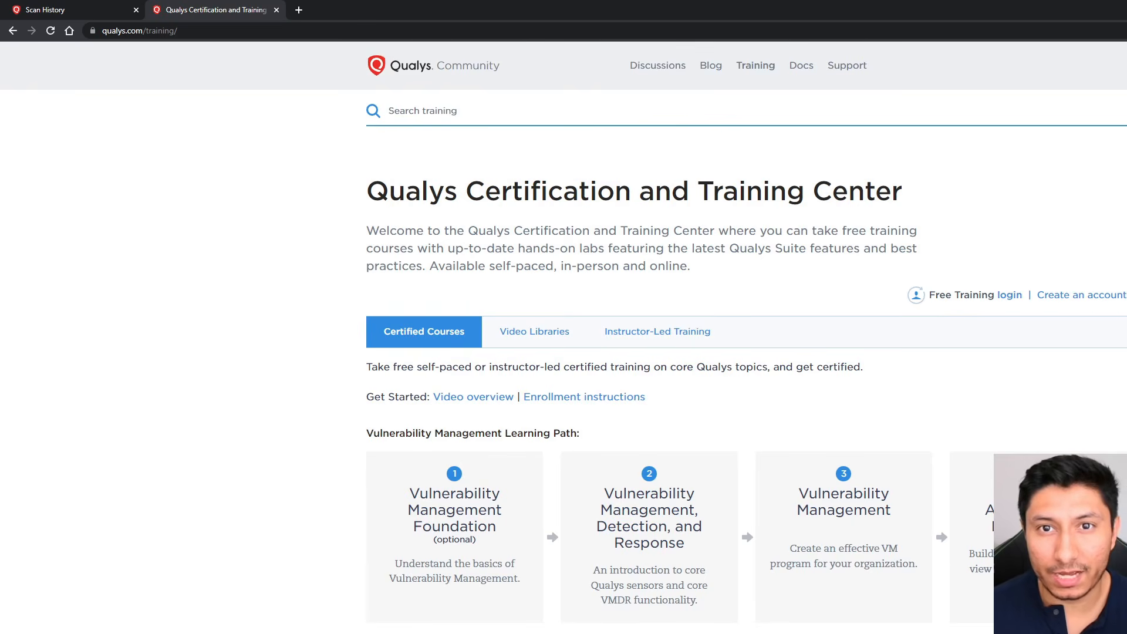
- Look through the learning paths, foundational courses and additional certified courses on the Qualys Certification and Training Center page
{"action": "scroll", "coordinate": [563, 338], "scroll_direction": "down", "scroll_amount": 5}
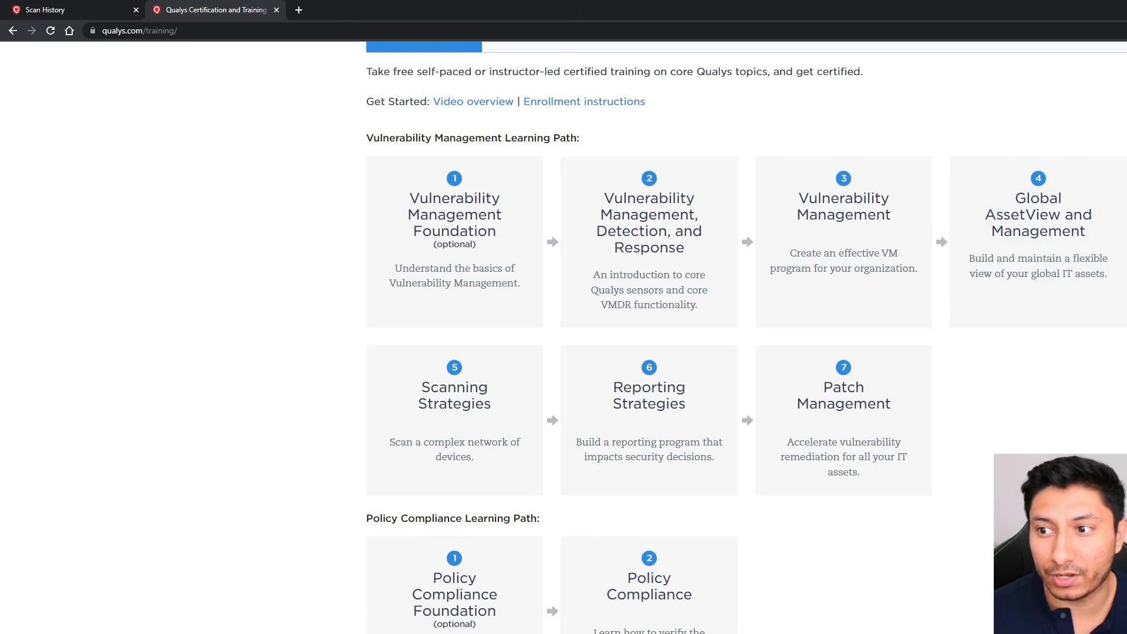
{"action": "scroll", "coordinate": [745, 338], "scroll_direction": "down", "scroll_amount": 10}
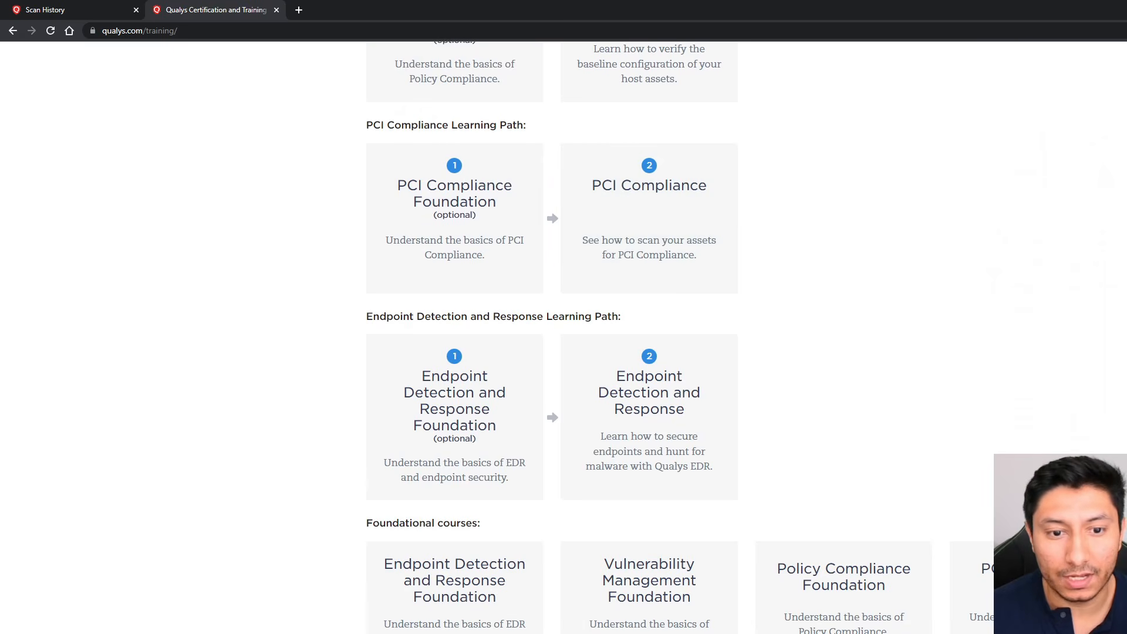
{"action": "left_click_drag", "start_coordinate": [622, 317], "coordinate": [367, 317]}
{"action": "left_click", "coordinate": [860, 414]}
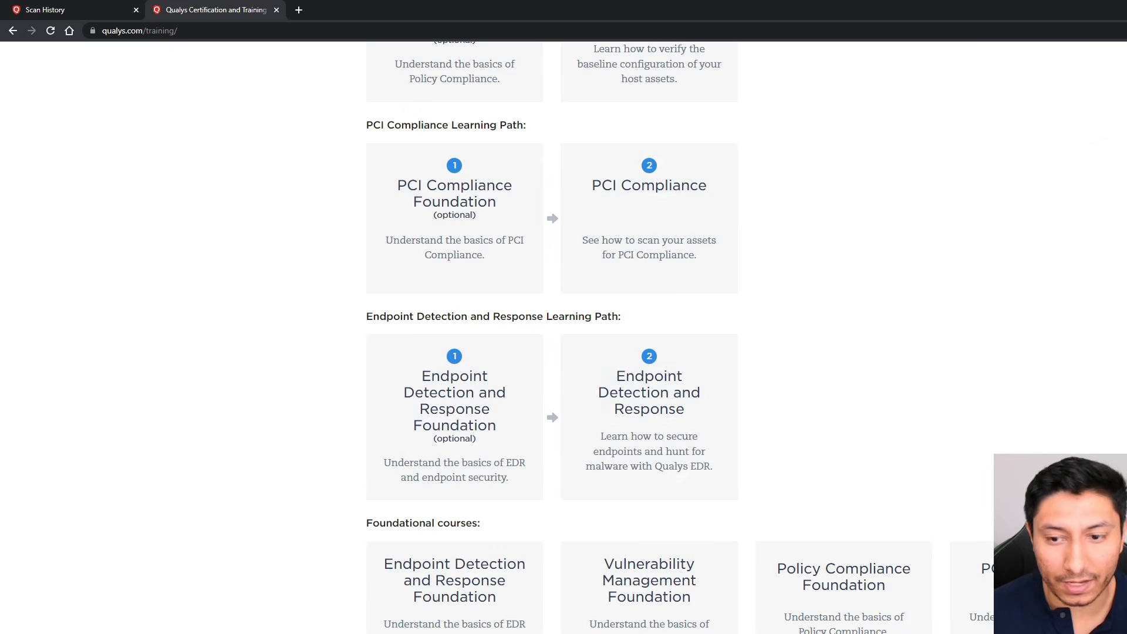
{"action": "scroll", "coordinate": [746, 338], "scroll_direction": "down", "scroll_amount": 9}
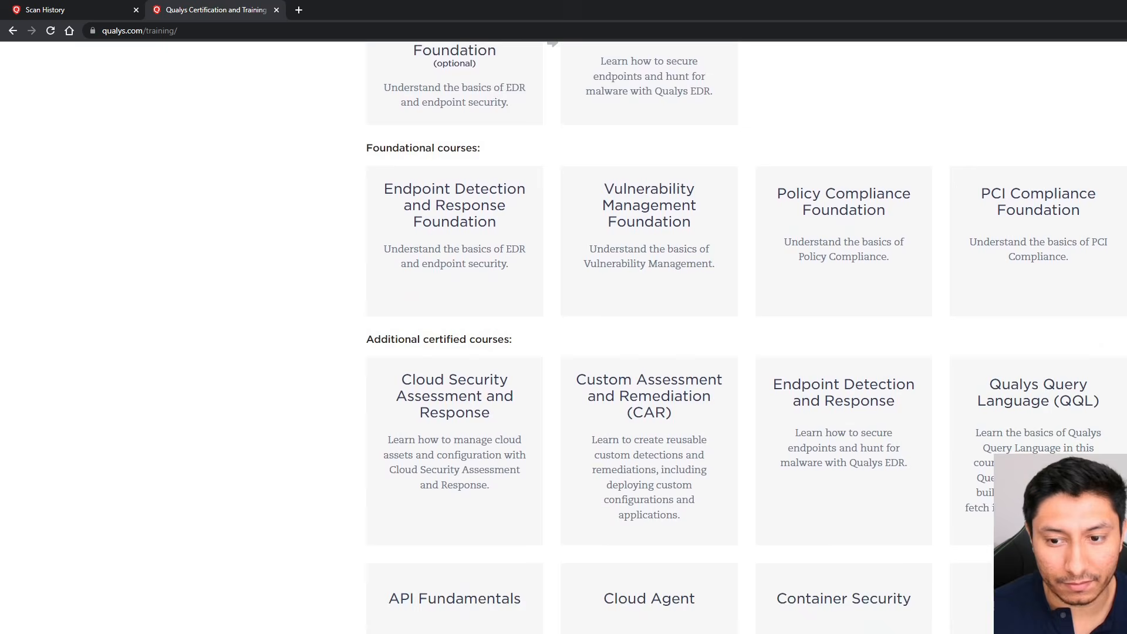
{"action": "scroll", "coordinate": [745, 338], "scroll_direction": "down", "scroll_amount": 1}
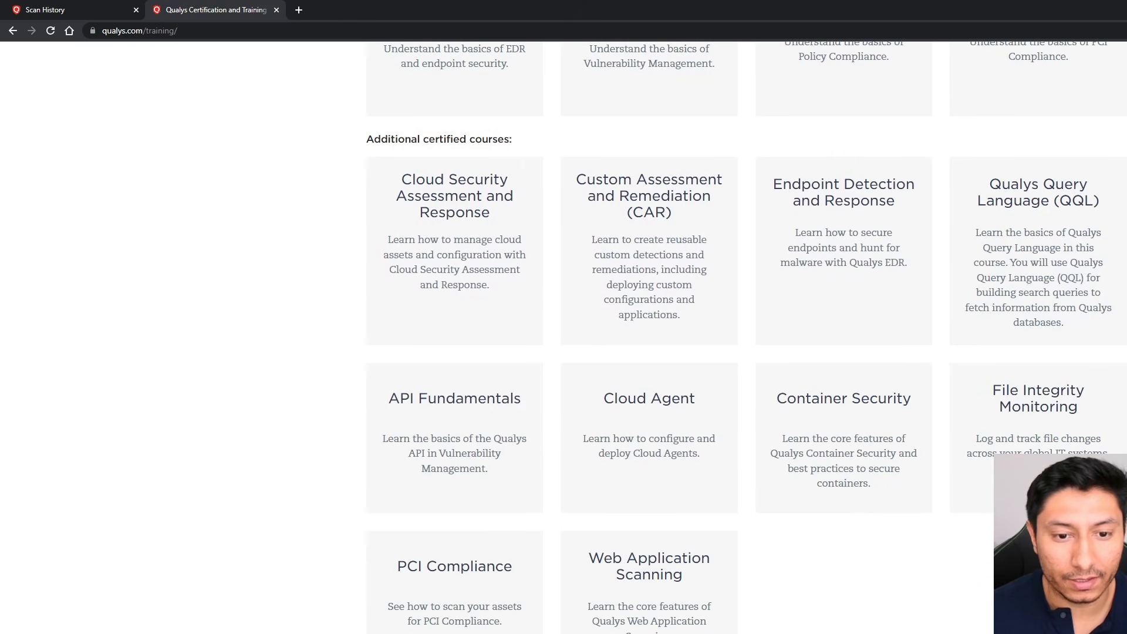